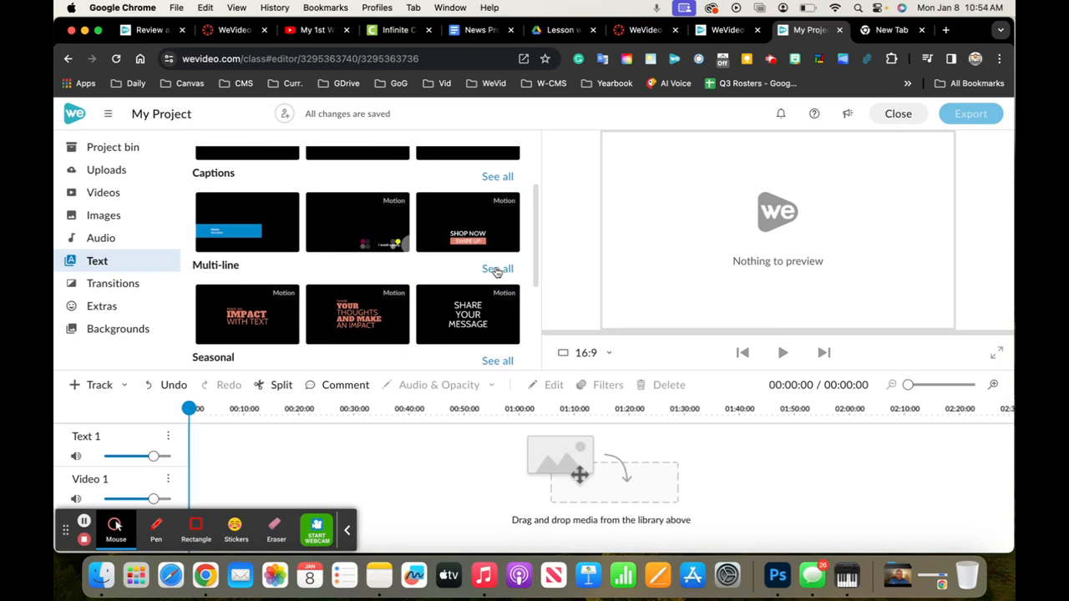
Add the Happy Easter Everybunny motion title from the Seasonal text templates to the start of the Text 1 track and play it
{"action": "scroll", "coordinate": [494, 271], "scroll_direction": "down", "scroll_amount": 2}
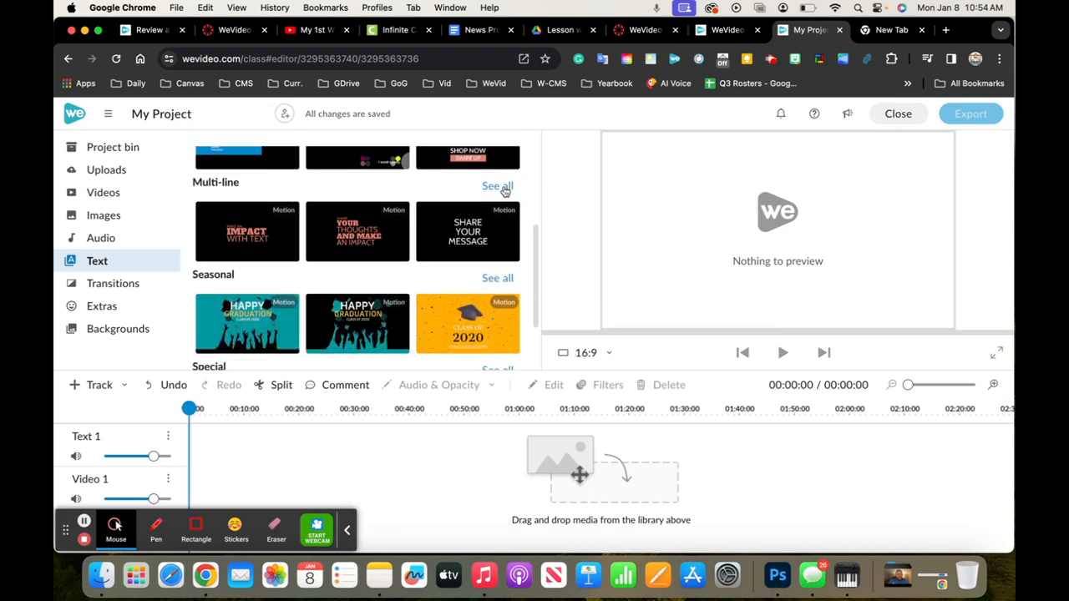
{"action": "scroll", "coordinate": [503, 191], "scroll_direction": "down", "scroll_amount": 1}
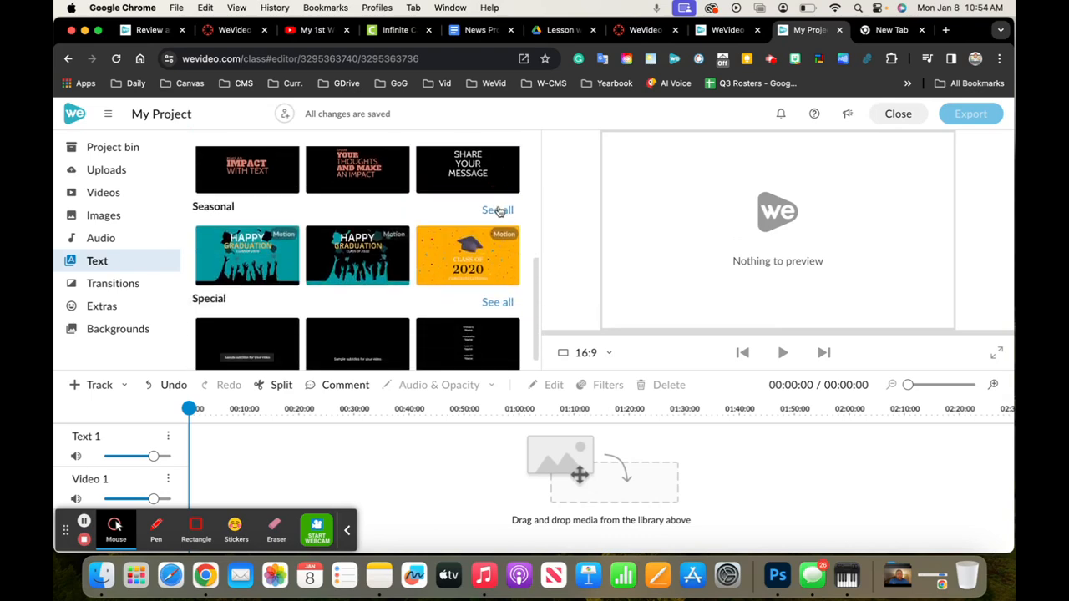
{"action": "left_click", "coordinate": [500, 210]}
{"action": "scroll", "coordinate": [434, 265], "scroll_direction": "down", "scroll_amount": 4}
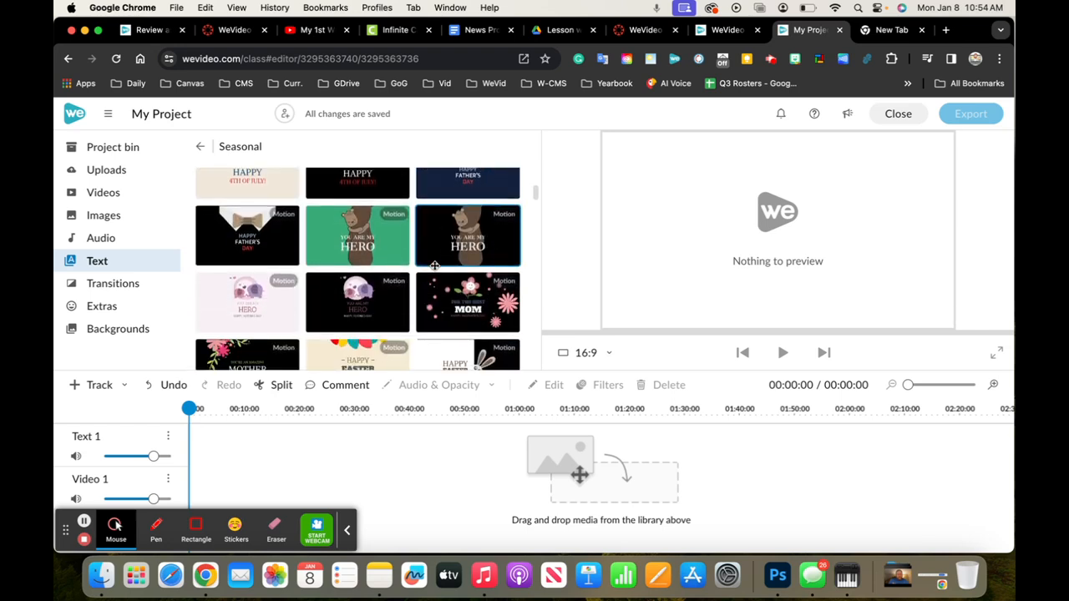
{"action": "scroll", "coordinate": [435, 266], "scroll_direction": "down", "scroll_amount": 4}
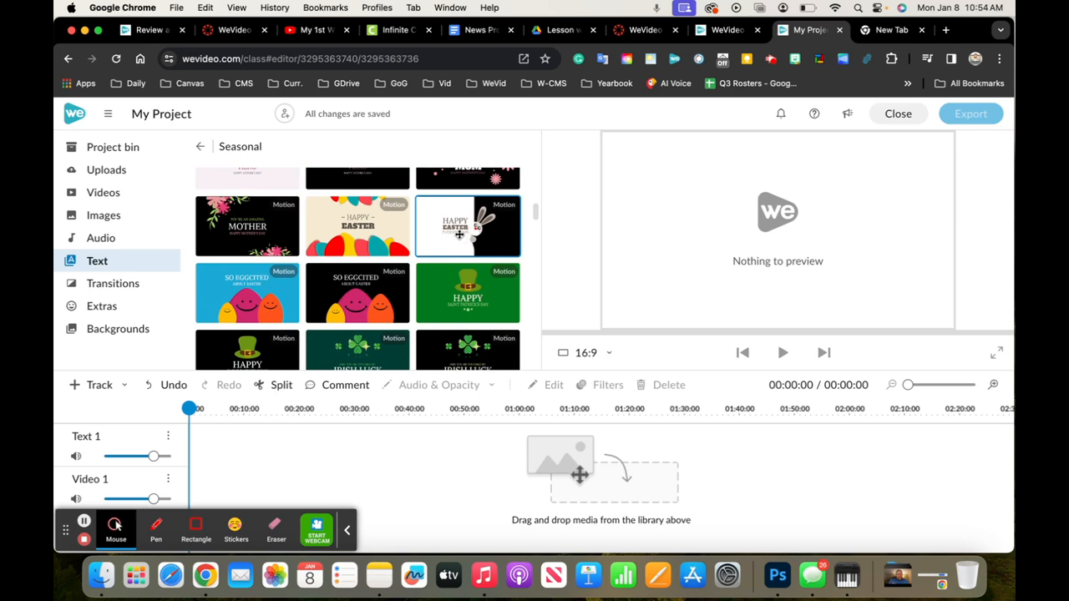
{"action": "left_click_drag", "start_coordinate": [458, 234], "coordinate": [190, 432]}
{"action": "key", "text": "space"}
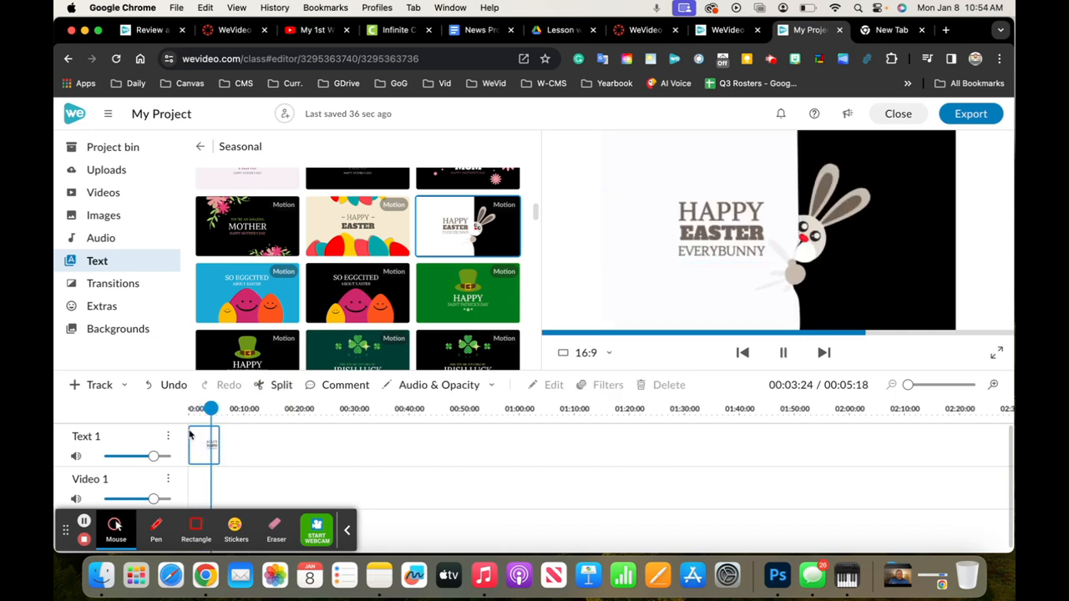
Inspect the Easter title clip's editable text settings and delete the clip from the timeline
{"action": "left_click", "coordinate": [190, 432]}
{"action": "left_click", "coordinate": [248, 436]}
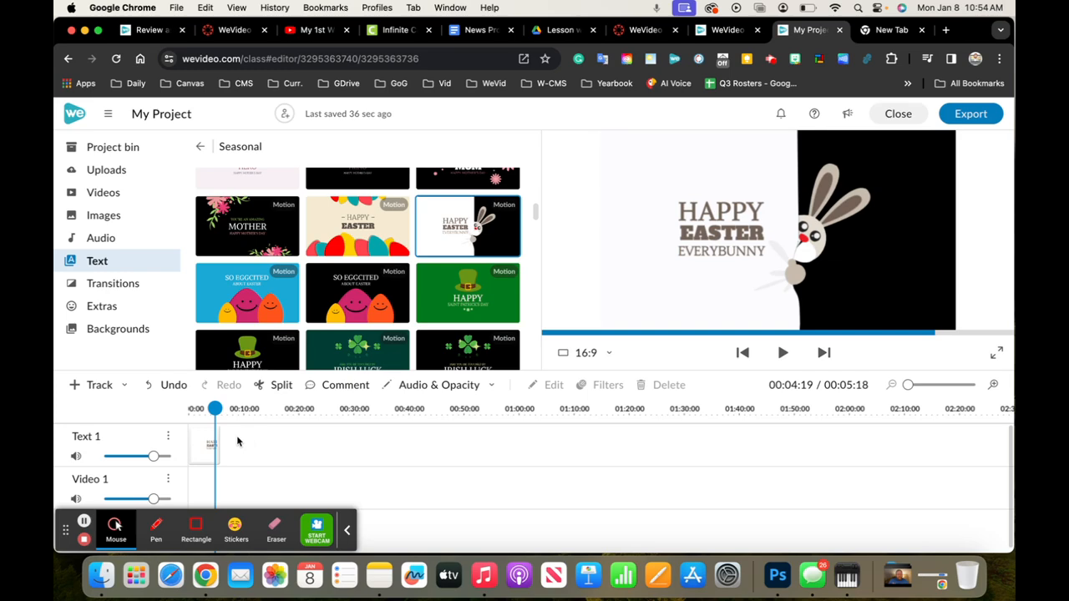
{"action": "double_click", "coordinate": [203, 437]}
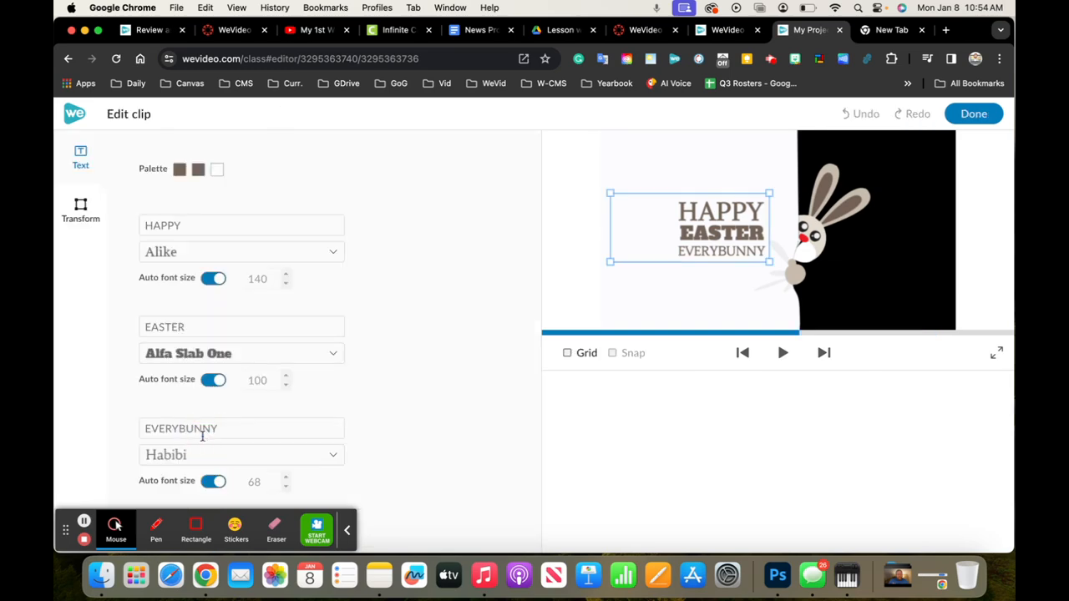
{"action": "left_click", "coordinate": [184, 227]}
{"action": "left_click", "coordinate": [974, 113]}
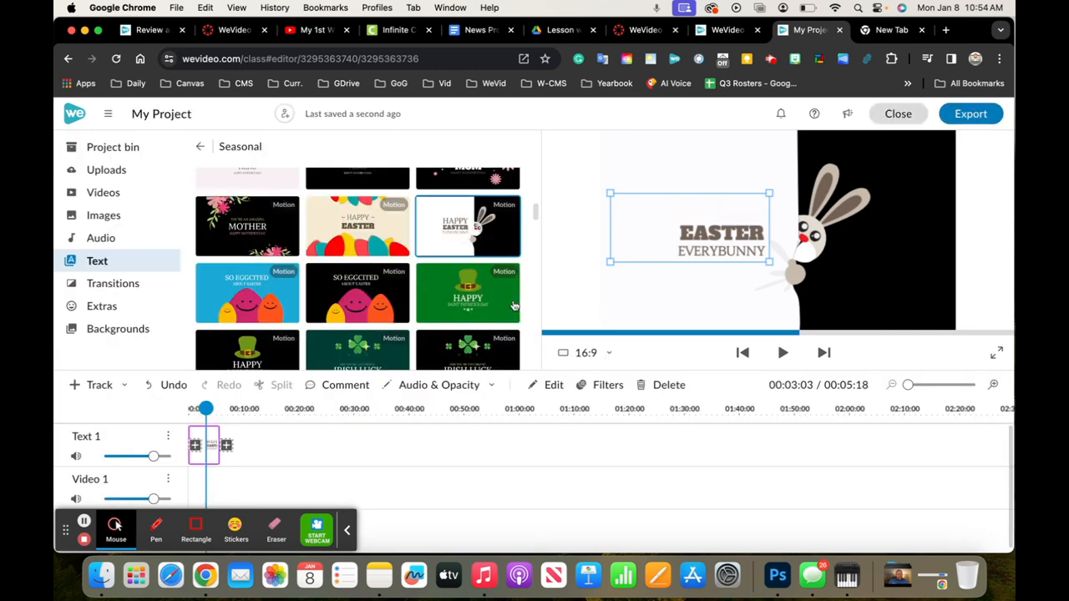
{"action": "key", "text": "Delete"}
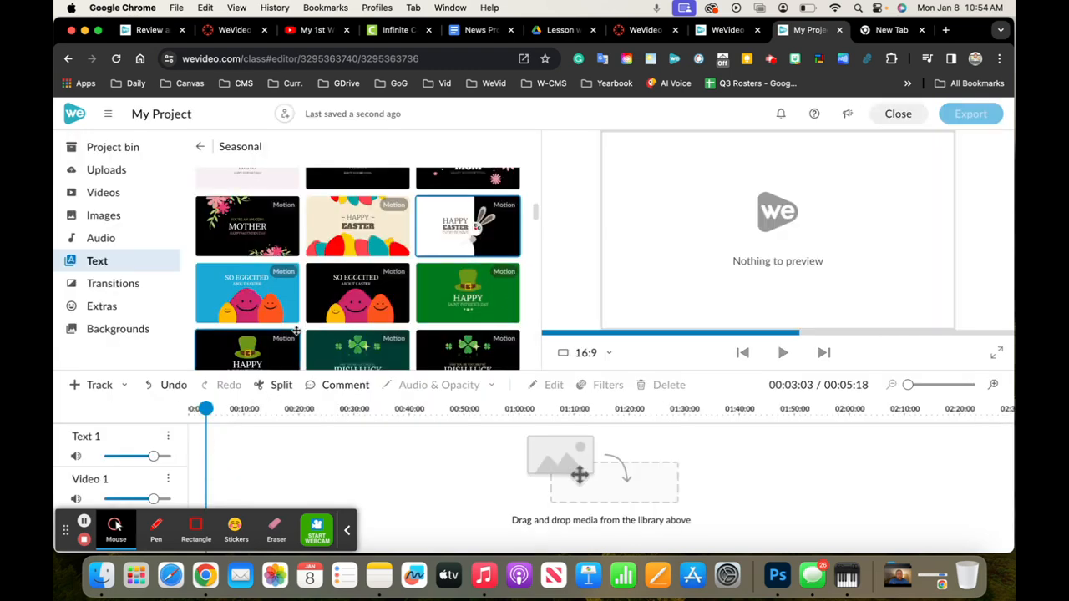
Add the Candy title from the full Titles collection to the start of the Text 1 track
{"action": "scroll", "coordinate": [370, 296], "scroll_direction": "down", "scroll_amount": 5}
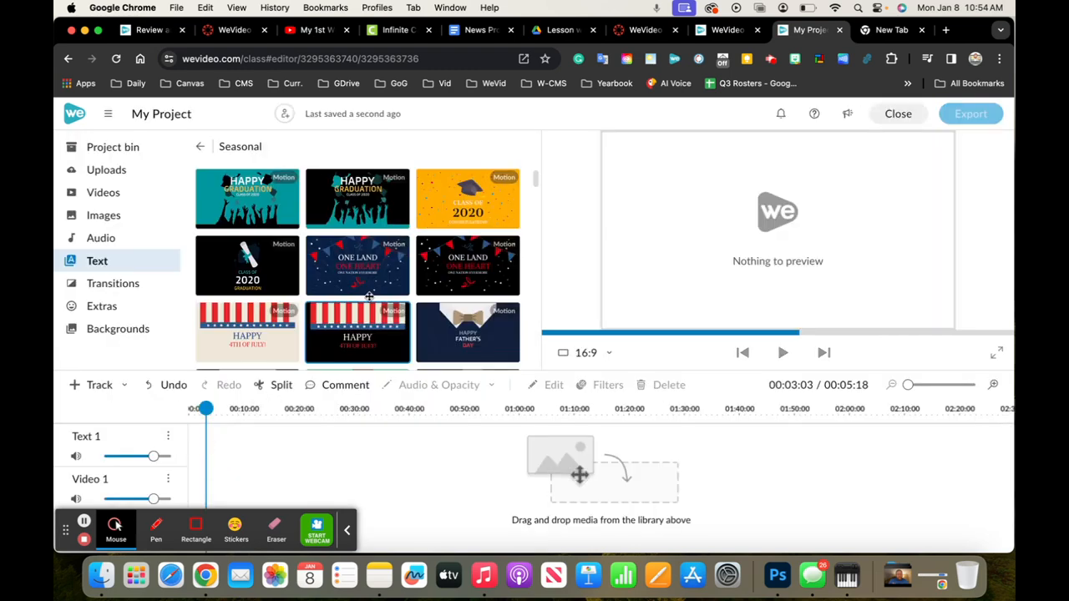
{"action": "left_click", "coordinate": [200, 146]}
{"action": "scroll", "coordinate": [351, 230], "scroll_direction": "up", "scroll_amount": 10}
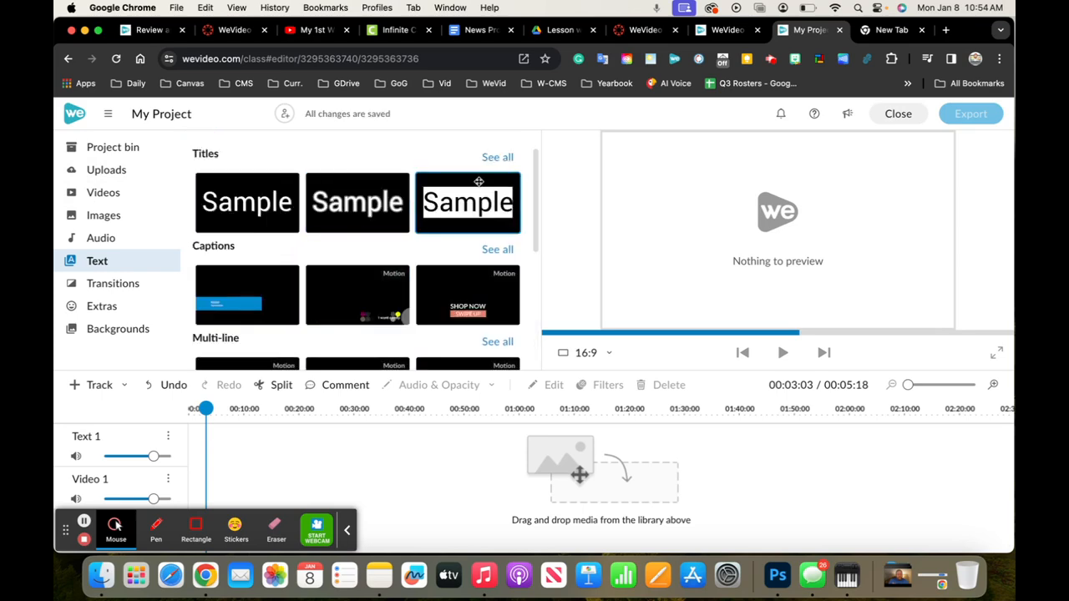
{"action": "left_click", "coordinate": [507, 158]}
{"action": "scroll", "coordinate": [391, 266], "scroll_direction": "down", "scroll_amount": 1}
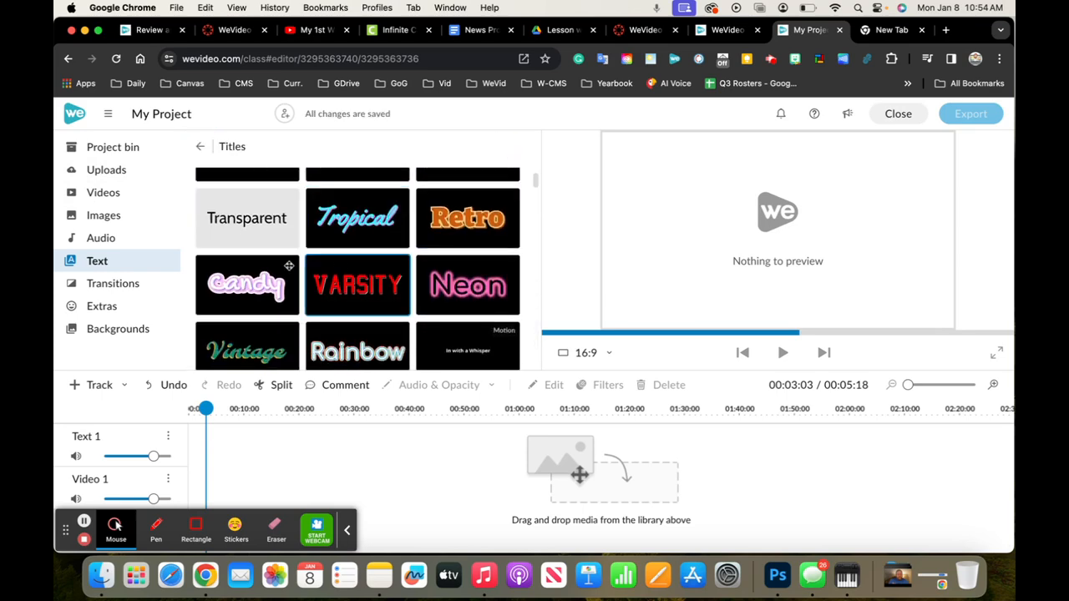
{"action": "left_click_drag", "start_coordinate": [245, 289], "coordinate": [201, 444]}
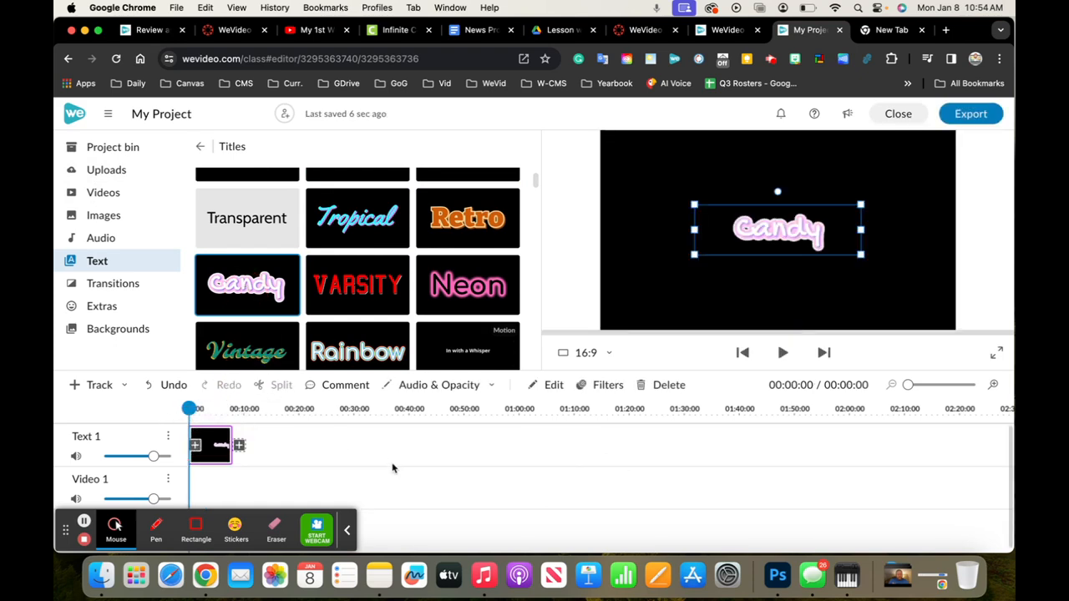
Replace the Candy title's text with "My 1st WeVideo Project"
{"action": "double_click", "coordinate": [218, 446]}
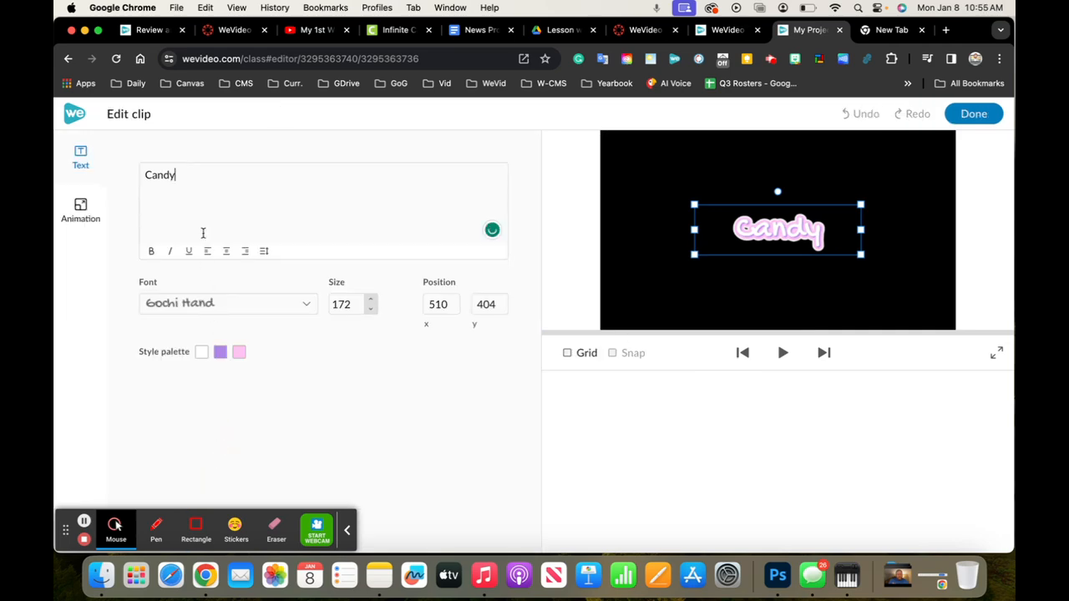
{"action": "key", "text": "BackSpace"}
{"action": "key", "text": "BackSpace"}
{"action": "key", "text": "BackSpace"}
{"action": "key", "text": "BackSpace"}
{"action": "key", "text": "BackSpace"}
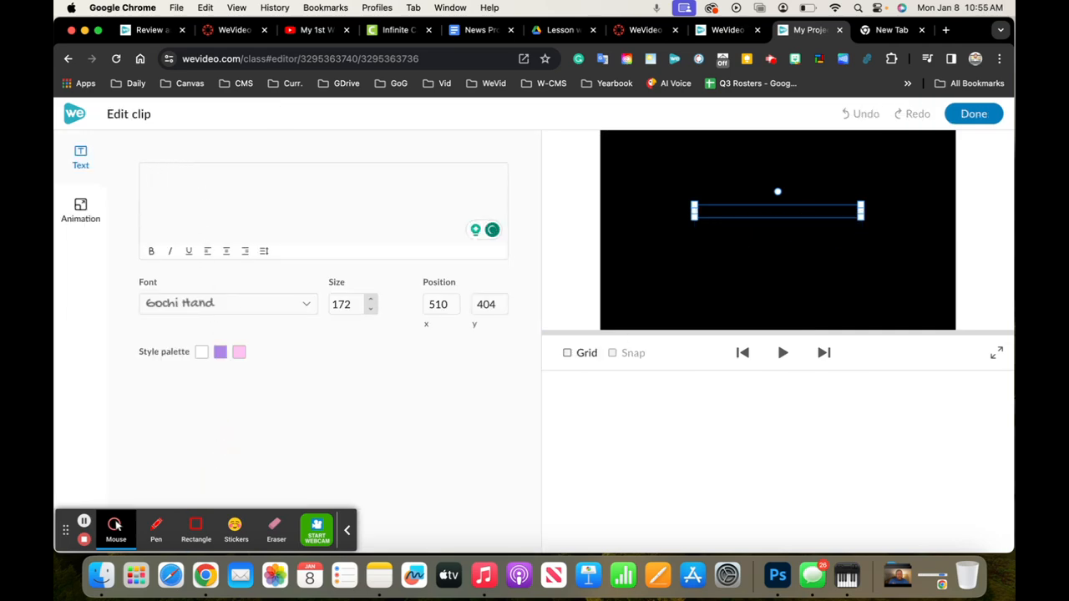
{"action": "type", "text": "My 1"}
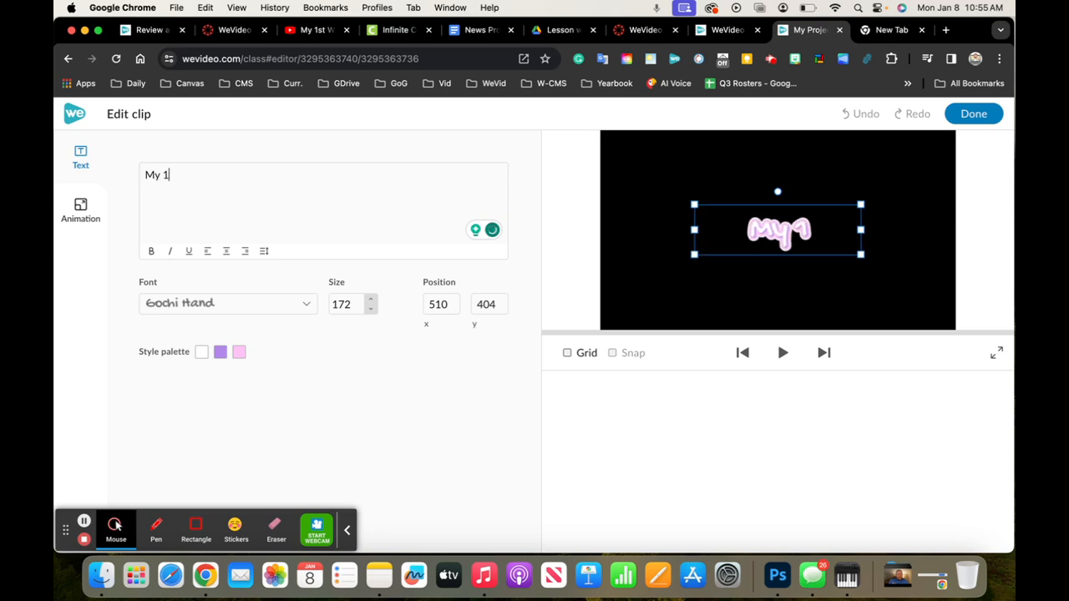
{"action": "type", "text": "st WeVide"}
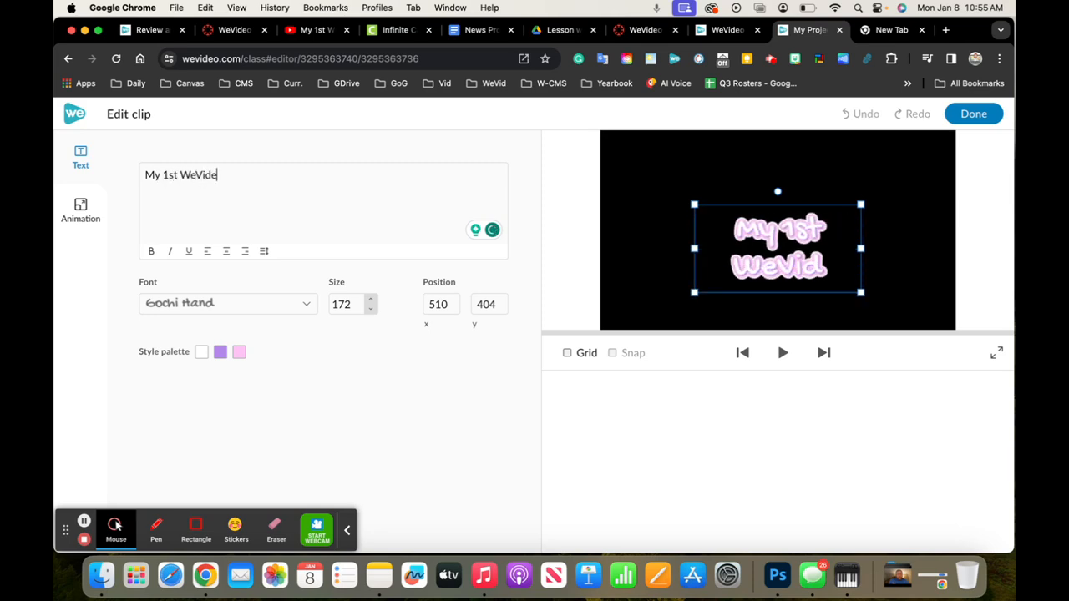
{"action": "type", "text": "o Project"}
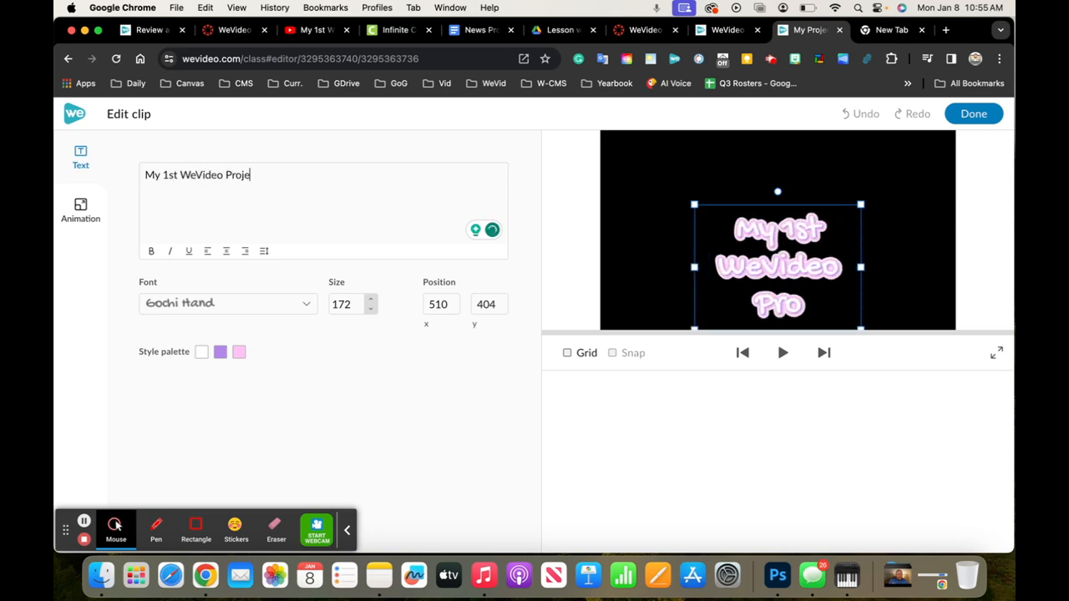
Enlarge the title to a font size of about 272 and reposition it at about x 239, y -21
{"action": "left_click", "coordinate": [781, 279]}
{"action": "left_click_drag", "start_coordinate": [780, 279], "coordinate": [810, 217]}
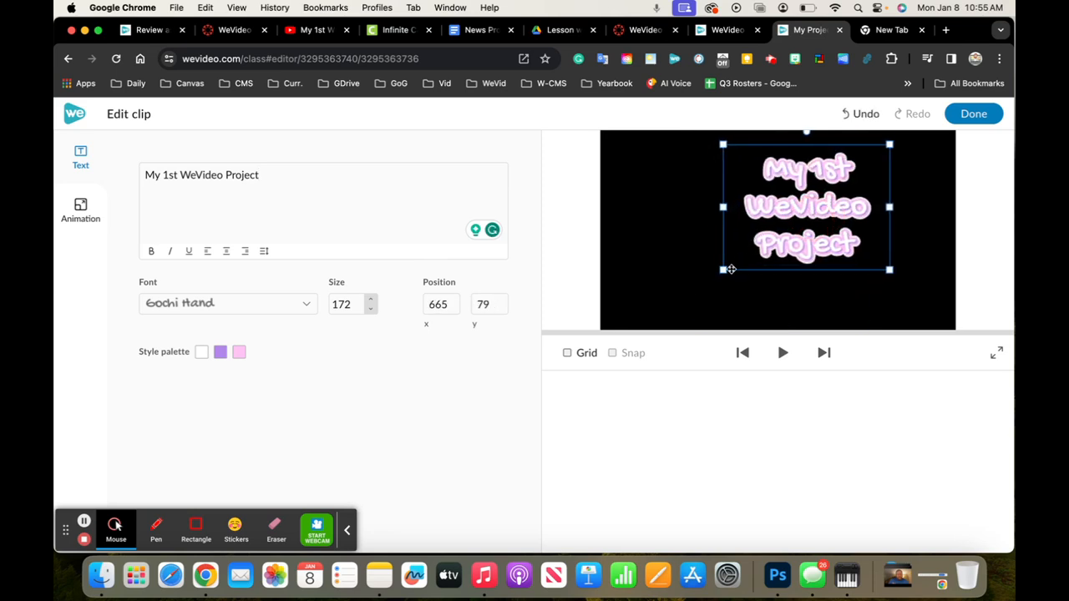
{"action": "left_click_drag", "start_coordinate": [722, 270], "coordinate": [674, 306]}
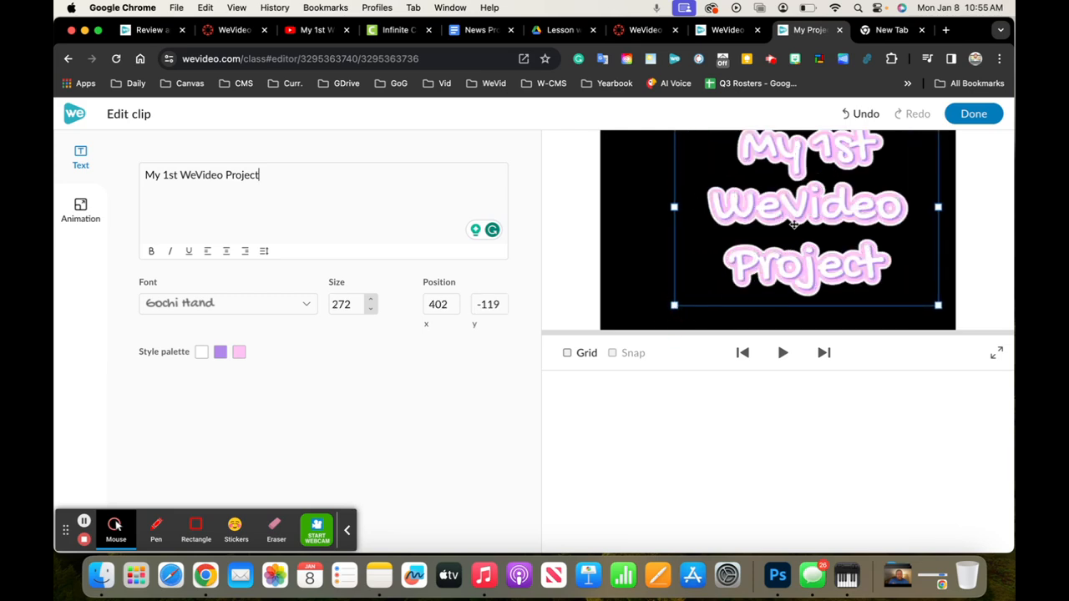
{"action": "left_click_drag", "start_coordinate": [830, 200], "coordinate": [799, 216]}
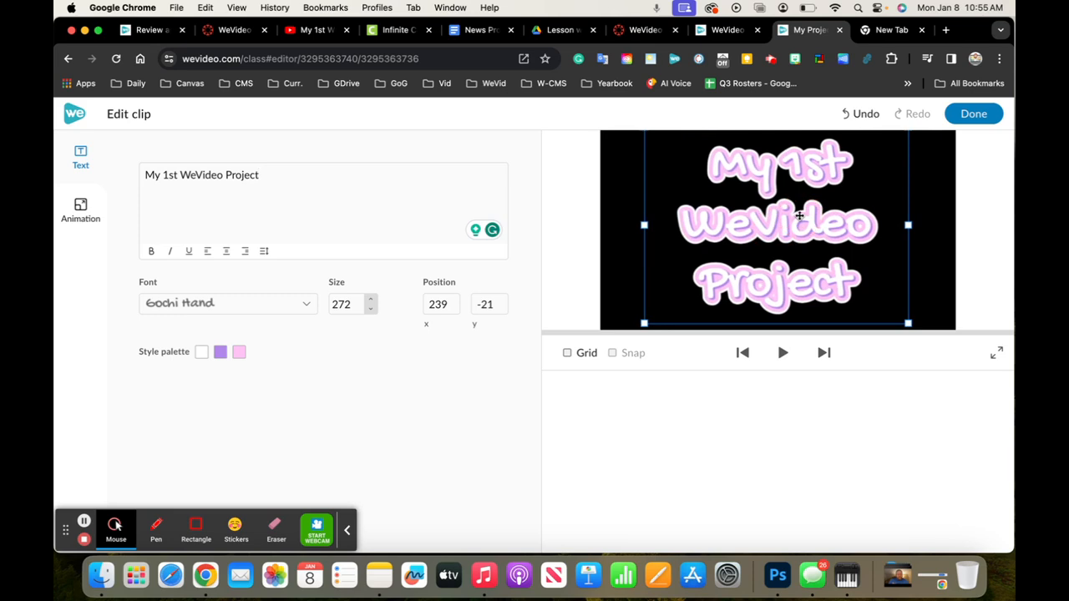
Set the title's font size to 276 and shift it to about x 290, y -11 in the frame
{"action": "left_click", "coordinate": [370, 301]}
{"action": "left_click", "coordinate": [370, 301]}
{"action": "left_click", "coordinate": [370, 300]}
{"action": "left_click", "coordinate": [370, 300]}
{"action": "left_click", "coordinate": [370, 301]}
{"action": "left_click", "coordinate": [370, 300]}
{"action": "left_click", "coordinate": [372, 313]}
{"action": "left_click", "coordinate": [372, 313]}
{"action": "left_click", "coordinate": [372, 312]}
{"action": "left_click", "coordinate": [371, 312]}
{"action": "left_click", "coordinate": [371, 312]}
{"action": "left_click", "coordinate": [372, 312]}
{"action": "left_click_drag", "start_coordinate": [699, 248], "coordinate": [759, 247]}
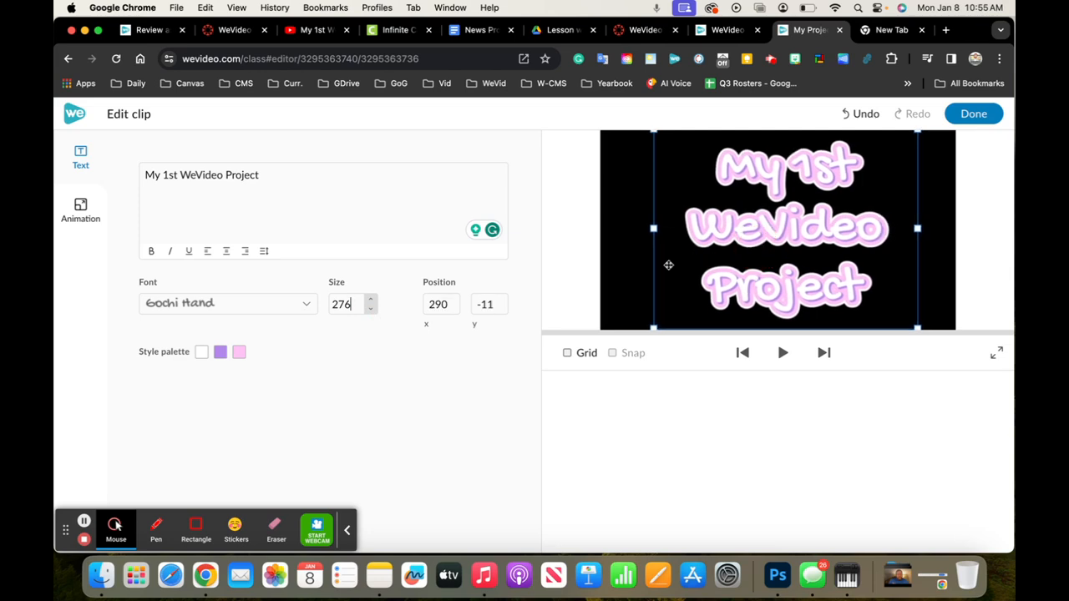
Set the title's third style palette color to green rgb(106, 168, 79) and the second to blue rgb(0, 0, 255)
{"action": "left_click", "coordinate": [240, 354]}
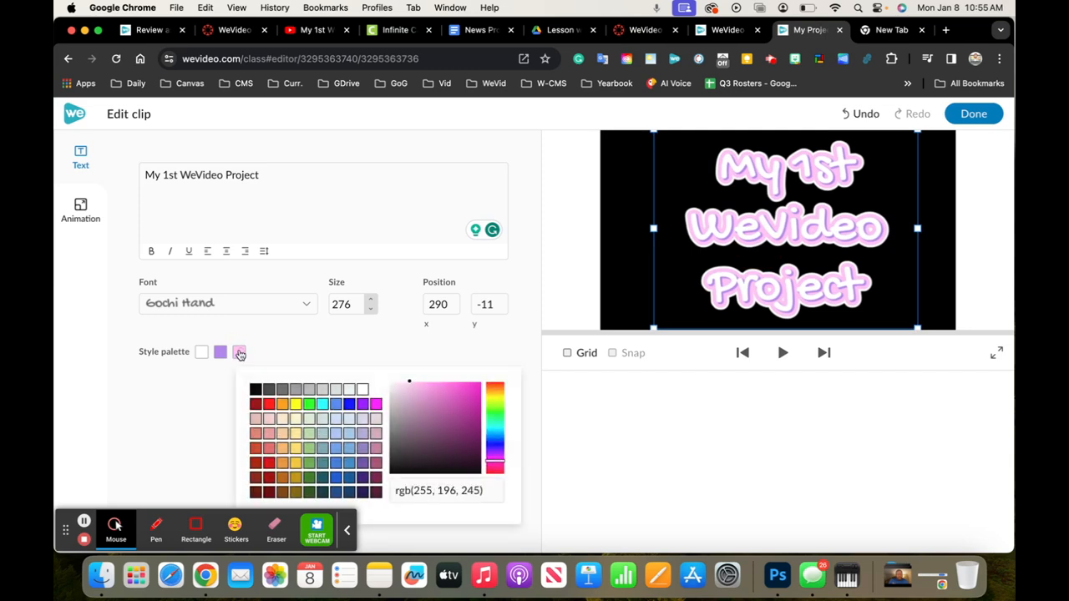
{"action": "left_click", "coordinate": [310, 465]}
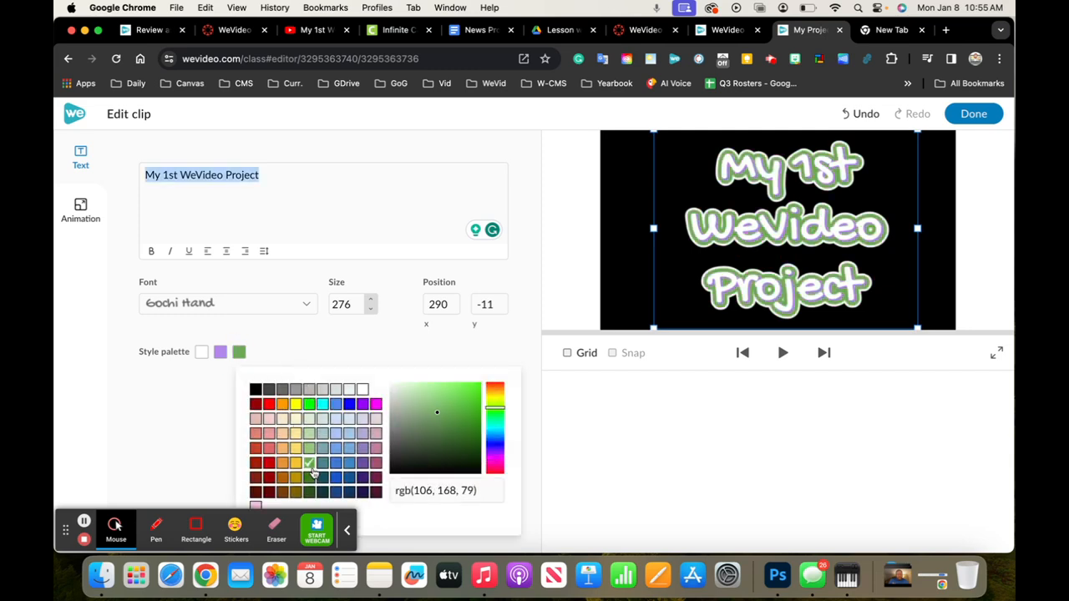
{"action": "left_click", "coordinate": [209, 433]}
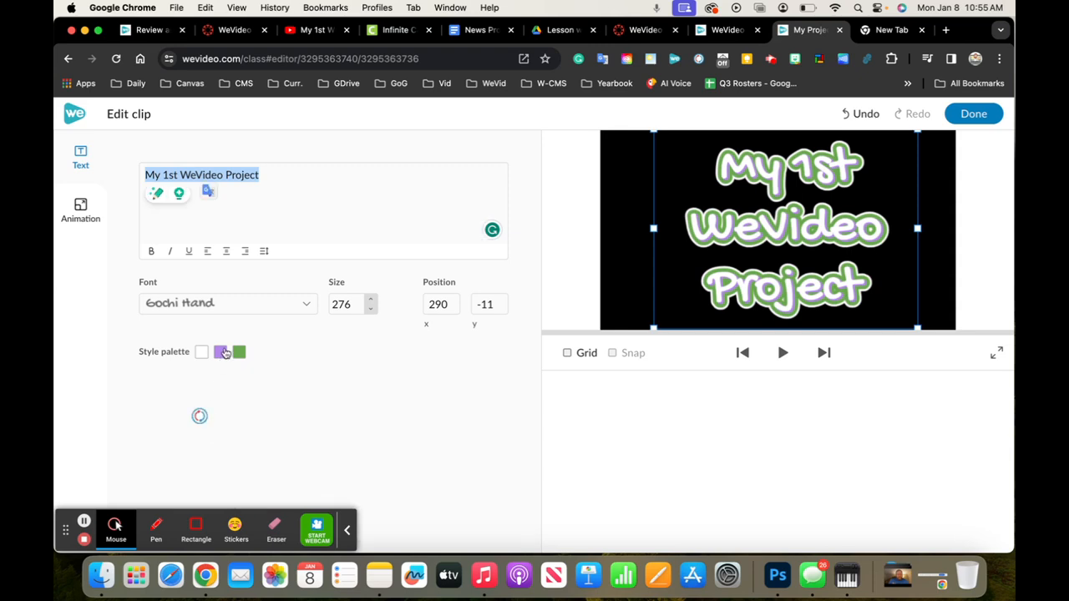
{"action": "left_click", "coordinate": [221, 352]}
{"action": "left_click", "coordinate": [333, 406]}
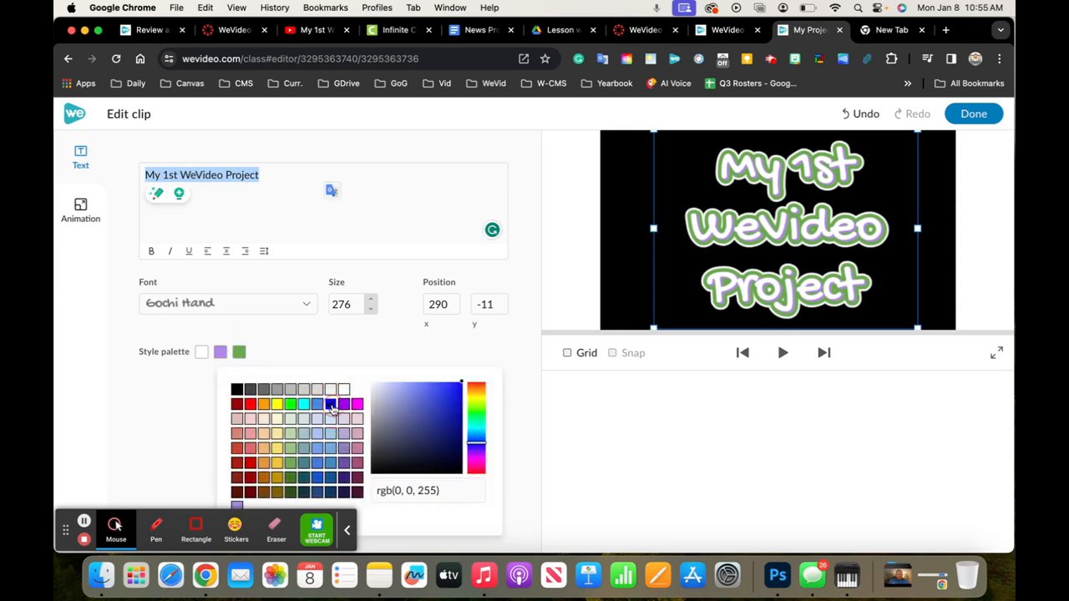
{"action": "left_click", "coordinate": [139, 412]}
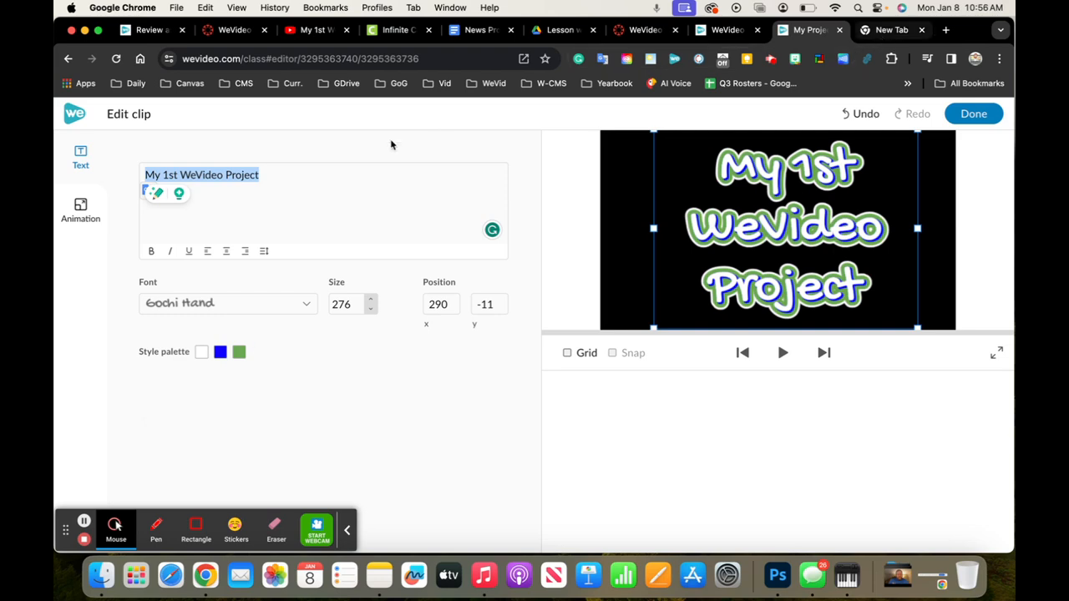
Search Google for "hex codes" in the blank browser tab and show the image results
{"action": "left_click", "coordinate": [872, 32]}
{"action": "left_click", "coordinate": [510, 326]}
{"action": "key", "text": "Caps_Lock"}
{"action": "type", "text": "HEX CODE"}
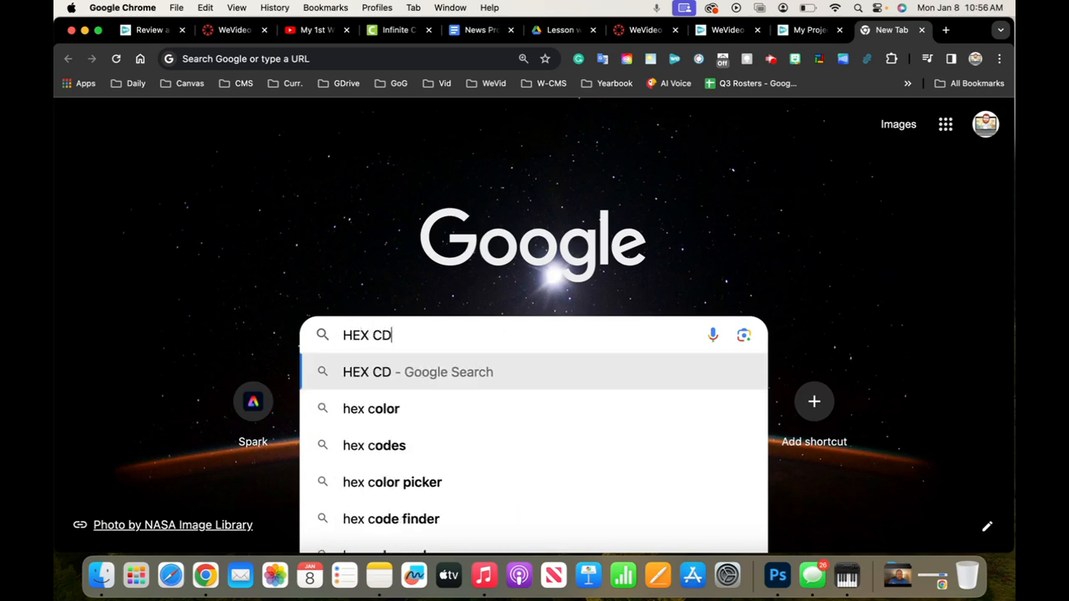
{"action": "key", "text": "BackSpace"}
{"action": "key", "text": "BackSpace"}
{"action": "key", "text": "BackSpace"}
{"action": "type", "text": "ODE"}
{"action": "key", "text": "Return"}
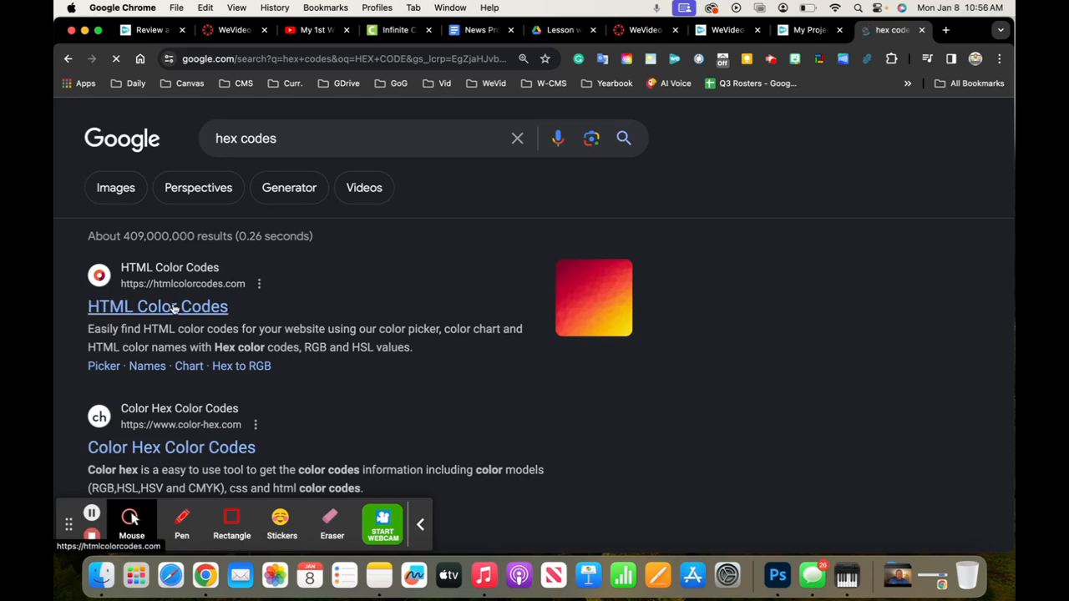
{"action": "left_click", "coordinate": [133, 185]}
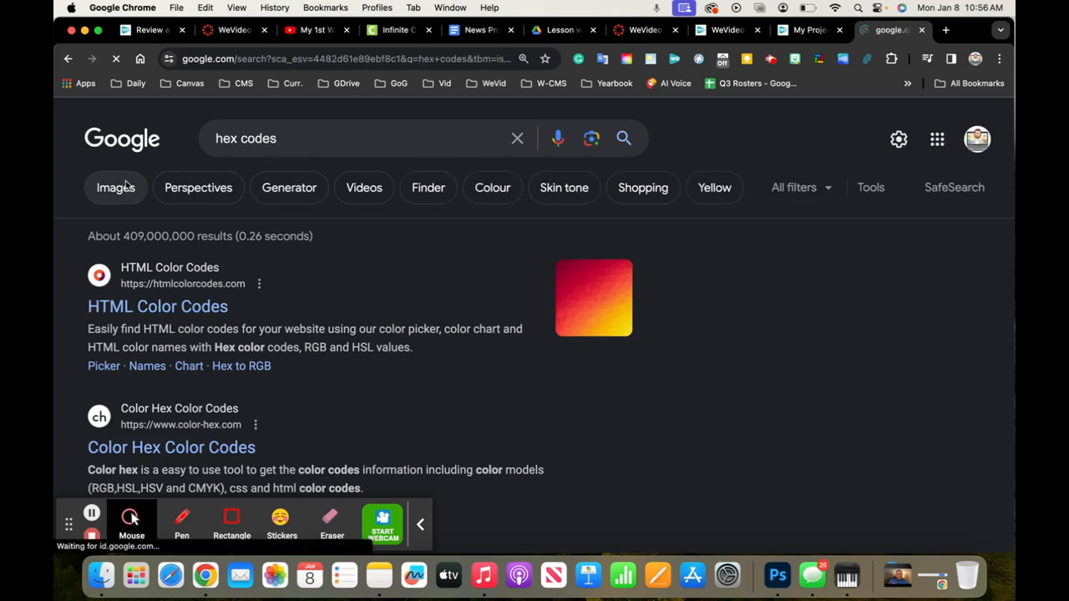
Search the images for "hex codes for the bengals" and open the Cincinnati Bengals Color Codes picture from Hex and RGB Color Codes
{"action": "left_click", "coordinate": [282, 139]}
{"action": "type", "text": "fro"}
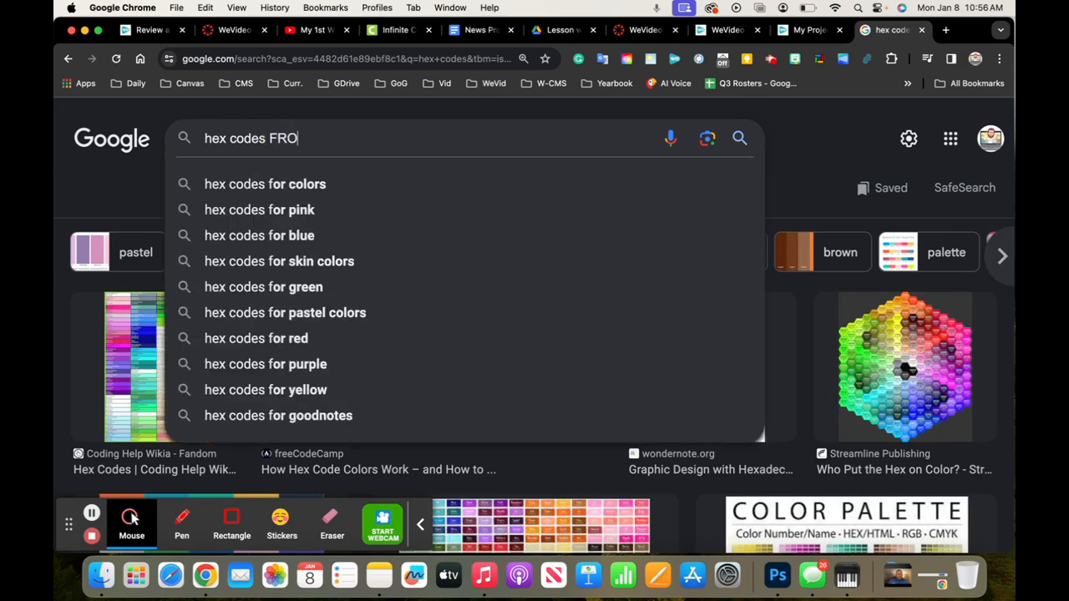
{"action": "key", "text": "BackSpace"}
{"action": "key", "text": "BackSpace"}
{"action": "key", "text": "BackSpace"}
{"action": "type", "text": "o"}
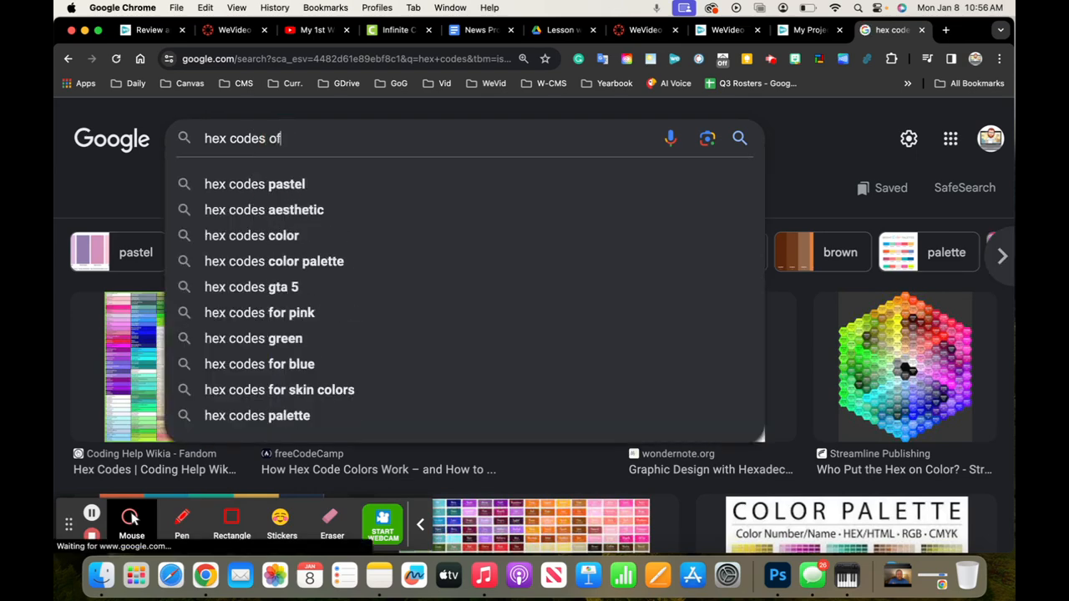
{"action": "type", "text": "r the"}
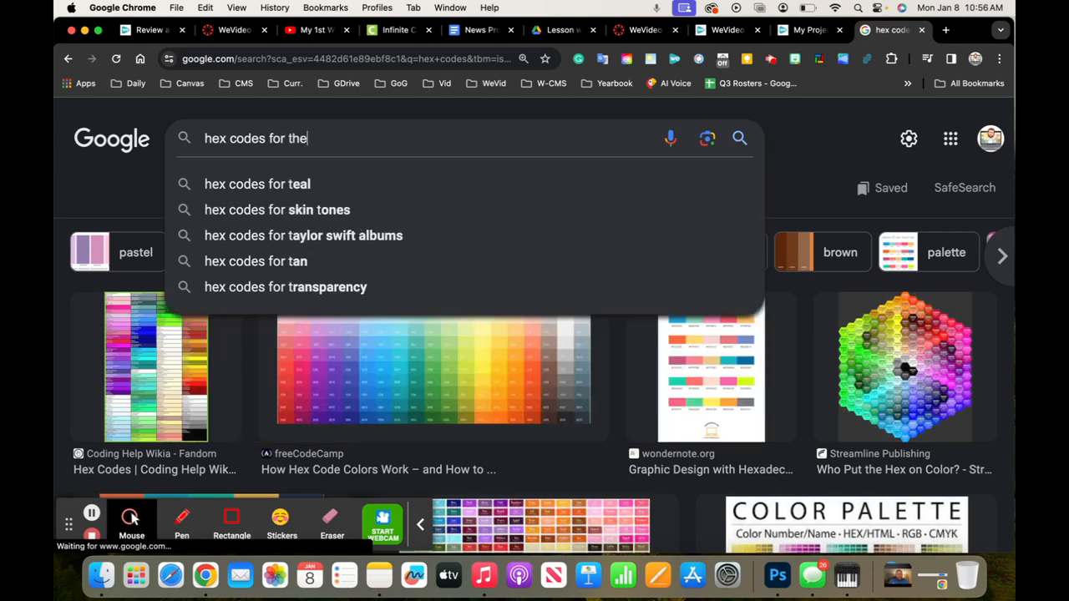
{"action": "type", "text": " bengals"}
{"action": "key", "text": "Return"}
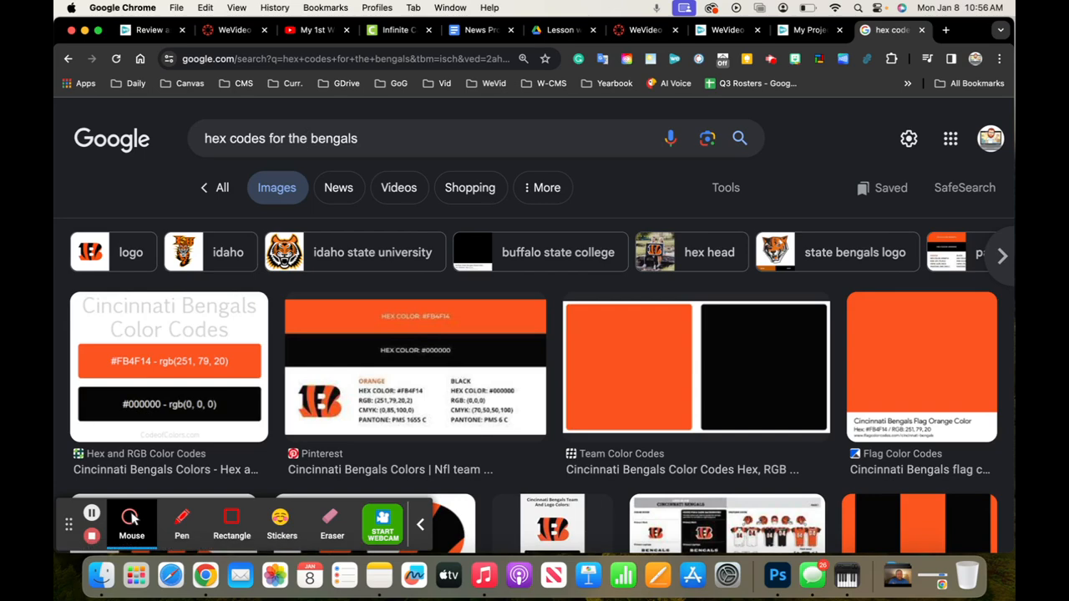
{"action": "left_click", "coordinate": [211, 361]}
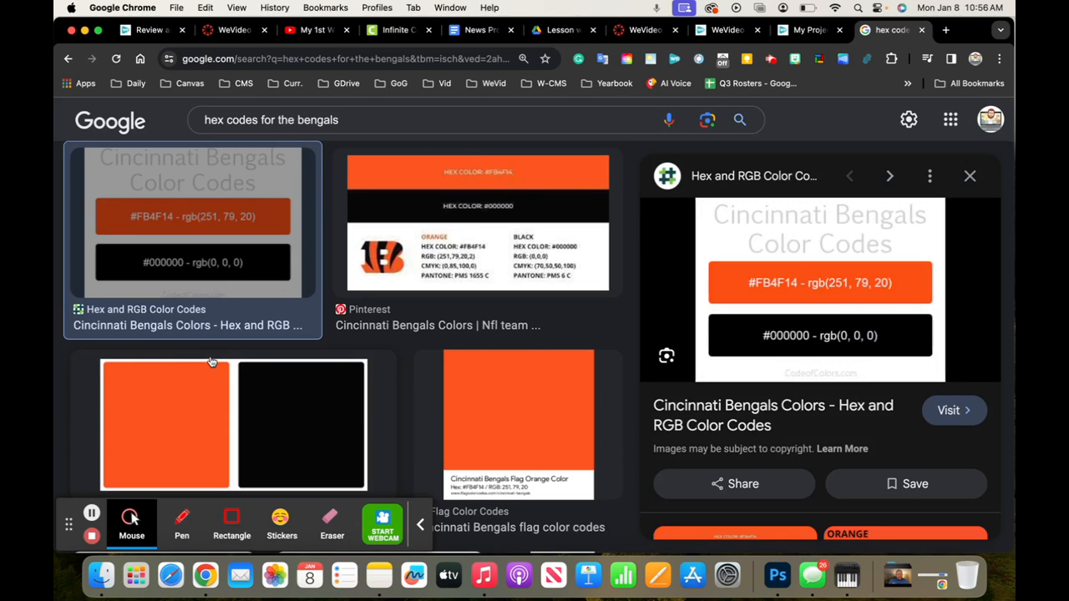
Return to the WeVideo project and set the title's third style palette color to hex code 00b050, finishing the clip edit
{"action": "left_click", "coordinate": [242, 31]}
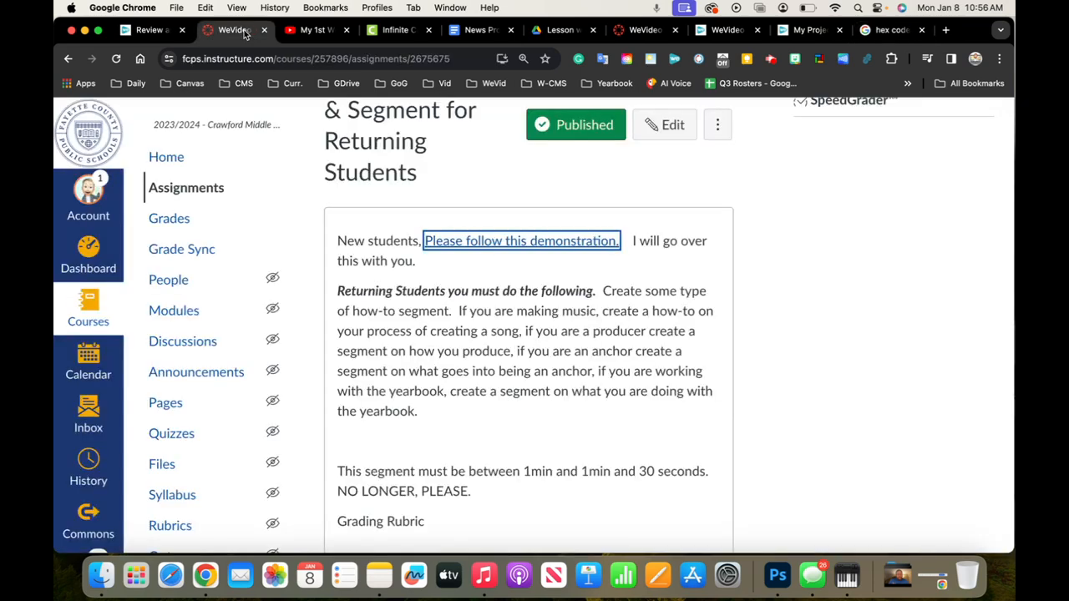
{"action": "left_click", "coordinate": [716, 33]}
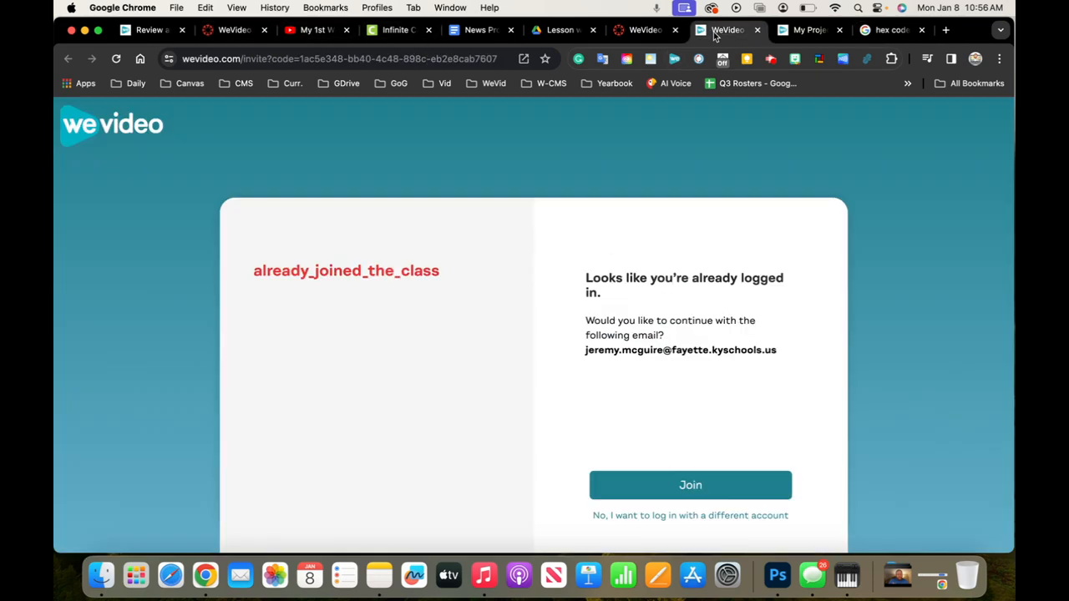
{"action": "left_click", "coordinate": [804, 32]}
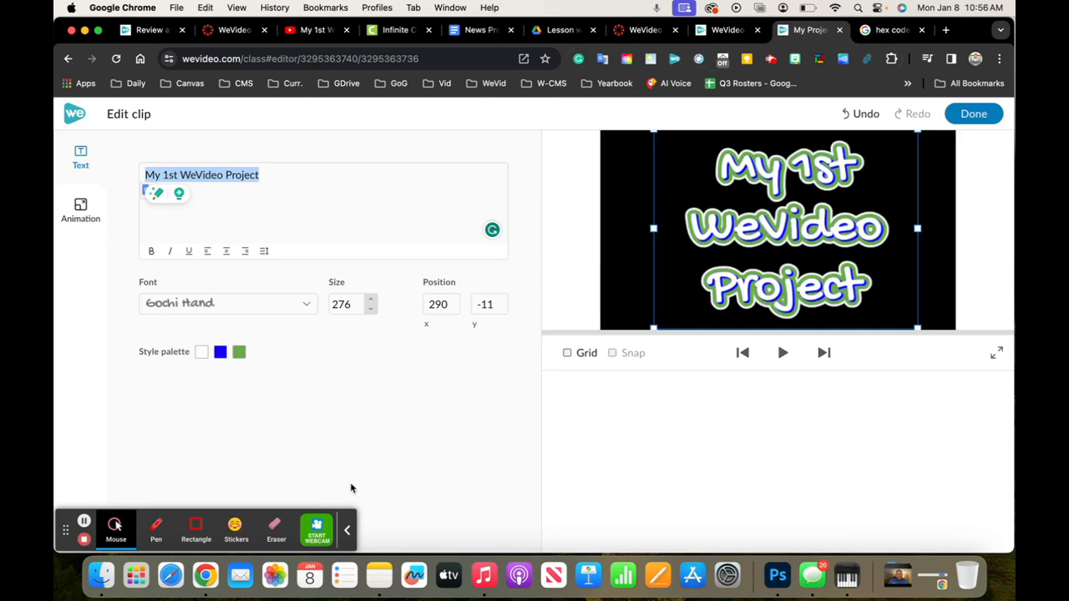
{"action": "left_click", "coordinate": [238, 354]}
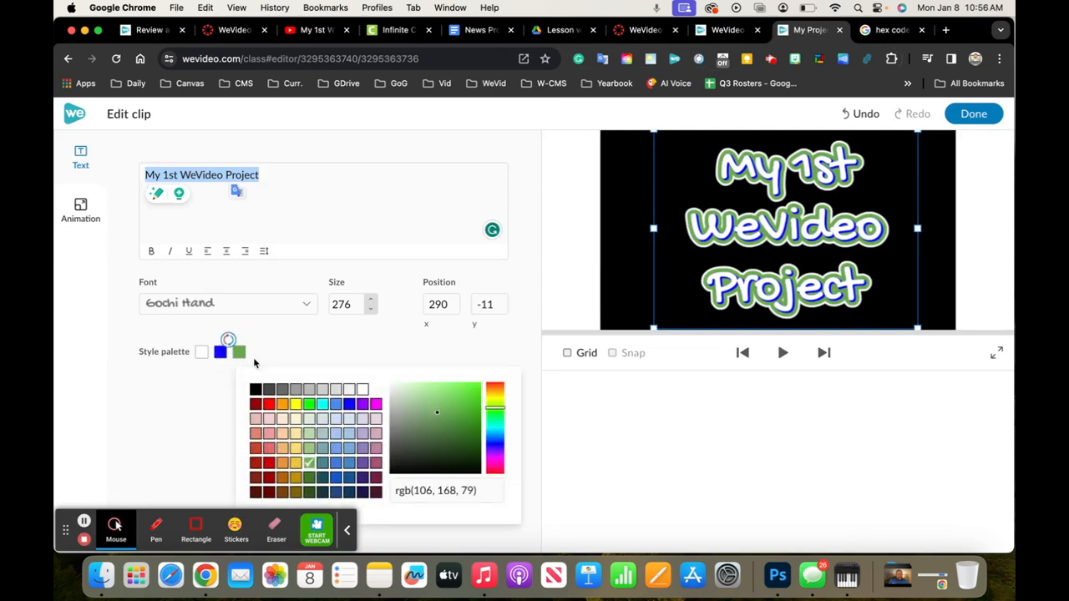
{"action": "left_click", "coordinate": [447, 493]}
{"action": "left_click", "coordinate": [449, 490]}
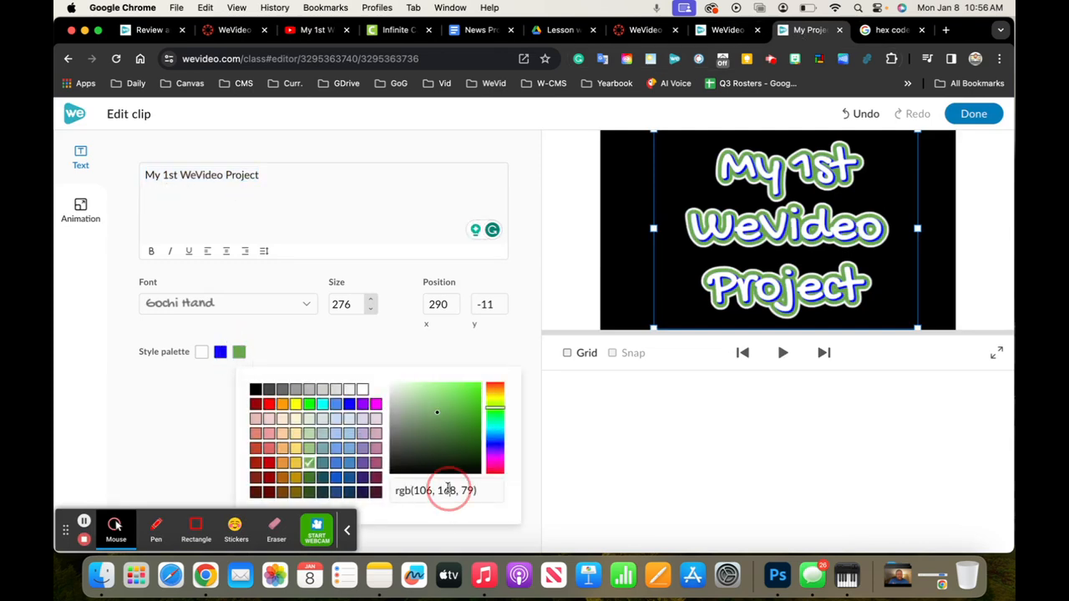
{"action": "triple_click", "coordinate": [449, 490]}
{"action": "key", "text": "BackSpace"}
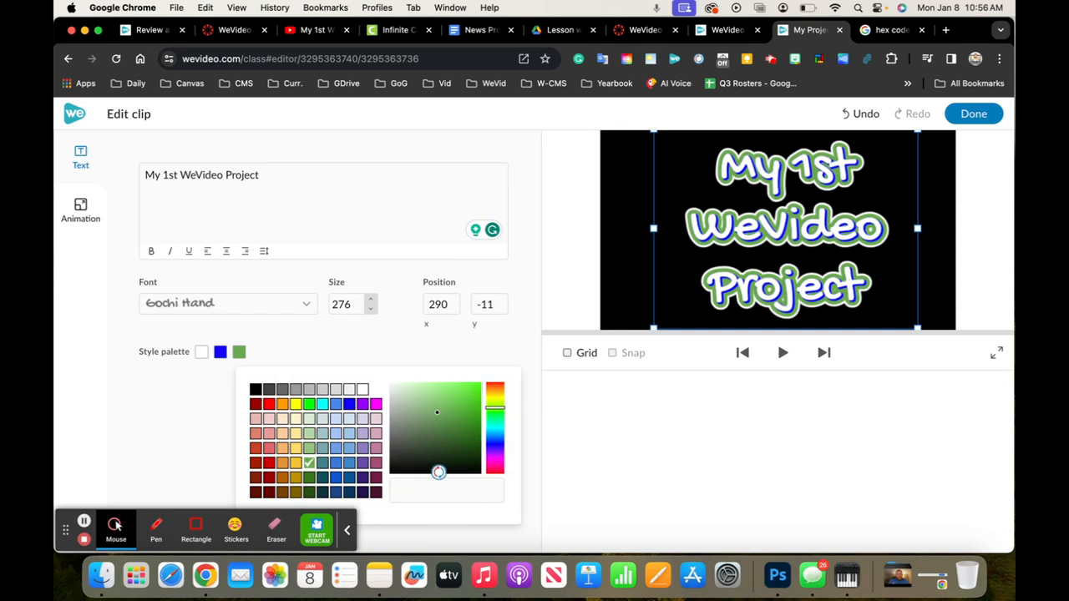
{"action": "type", "text": "00b050"}
{"action": "key", "text": "Return"}
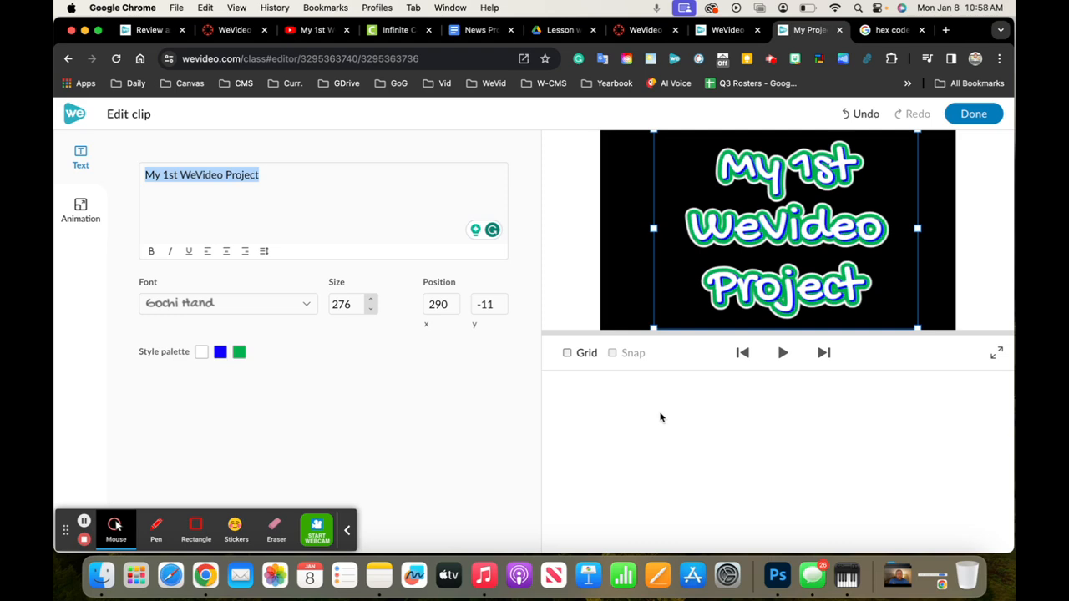
{"action": "left_click", "coordinate": [972, 113]}
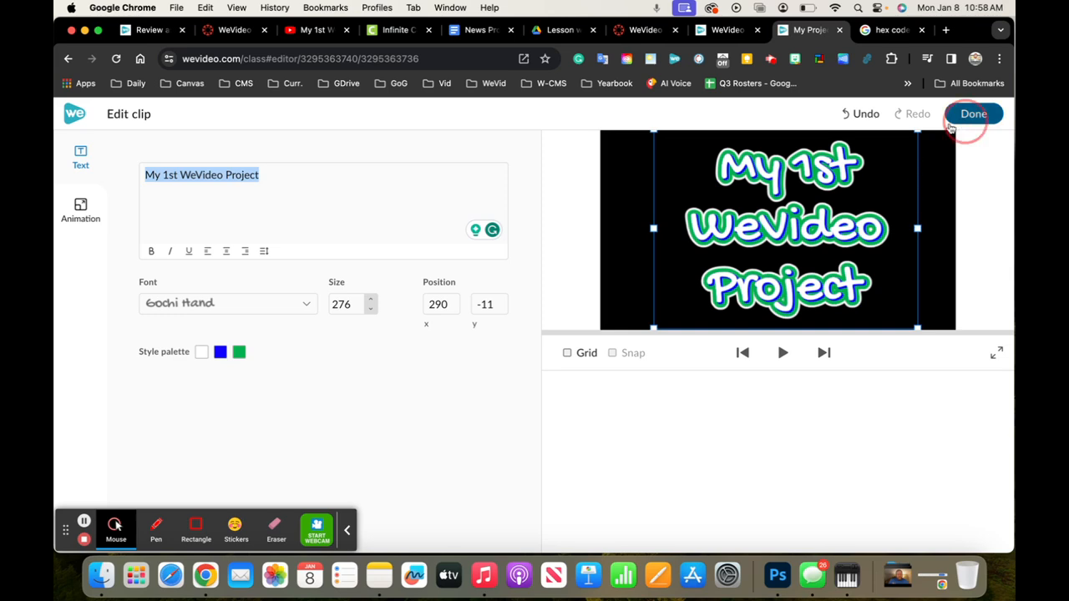
Play the timeline from the start to preview the finished title clip
{"action": "left_click", "coordinate": [354, 530]}
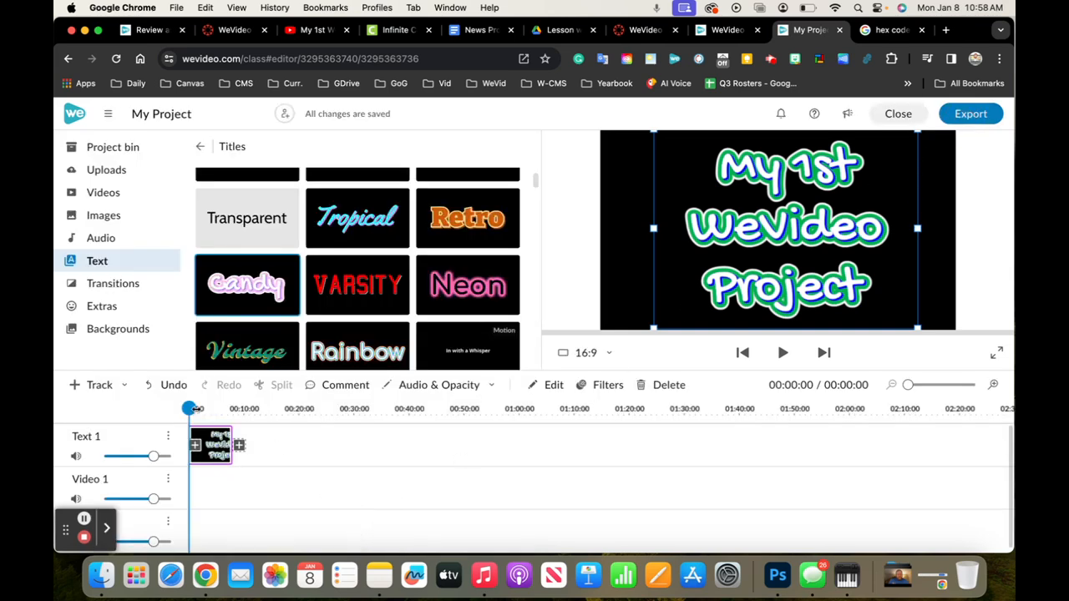
{"action": "key", "text": "space"}
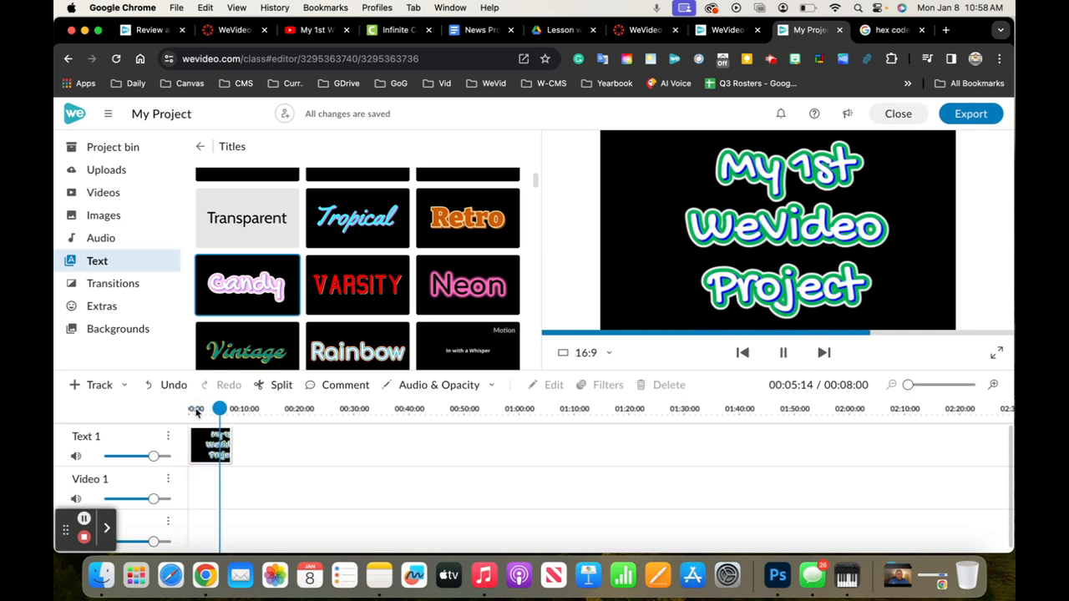
{"action": "left_click", "coordinate": [205, 443]}
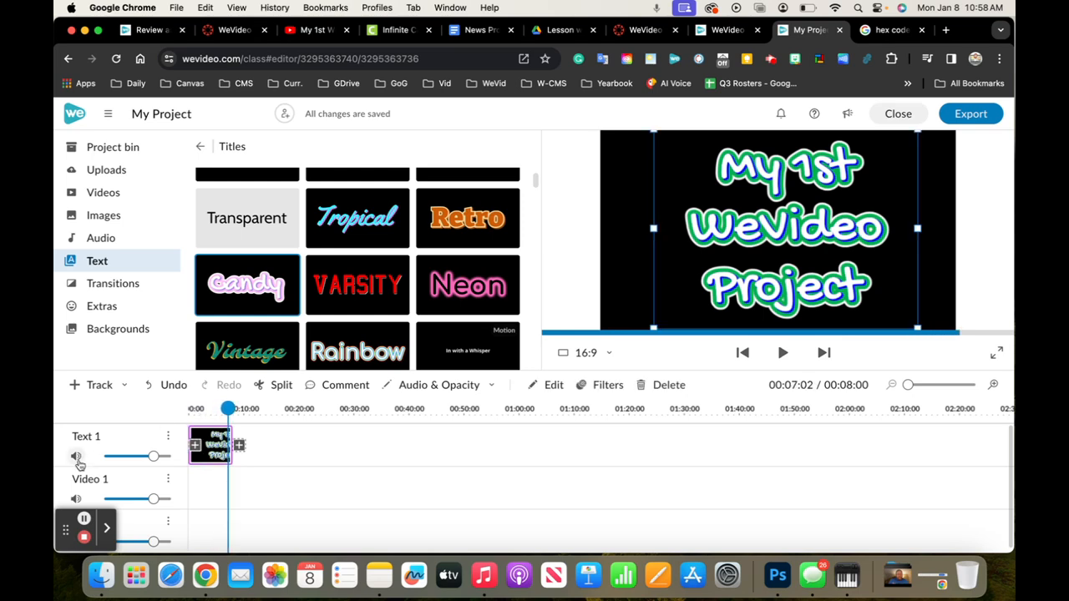
{"action": "left_click_drag", "start_coordinate": [66, 531], "coordinate": [929, 519]}
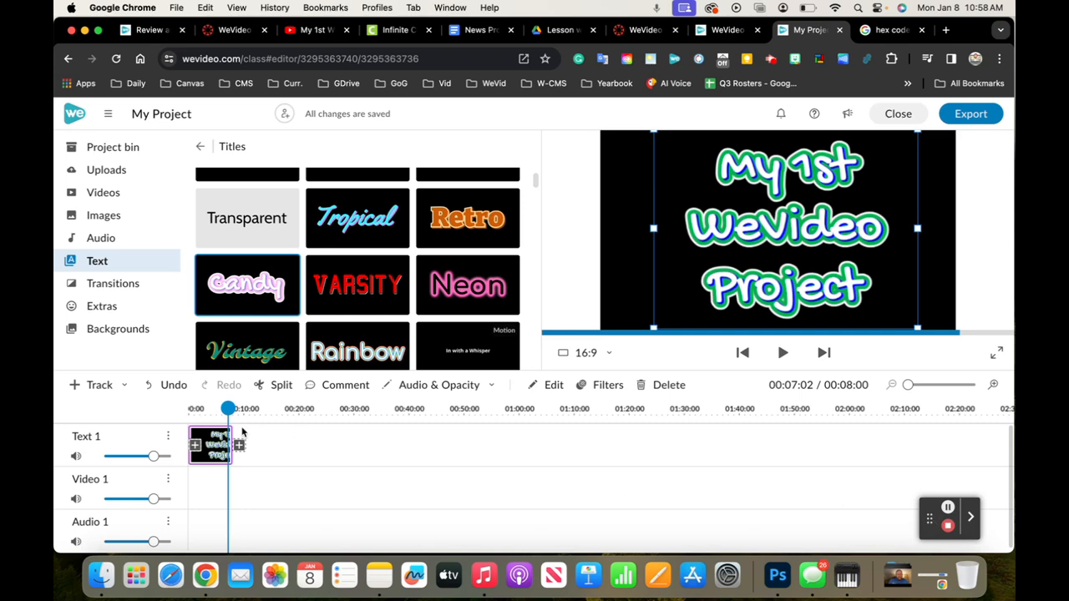
{"action": "left_click", "coordinate": [298, 477]}
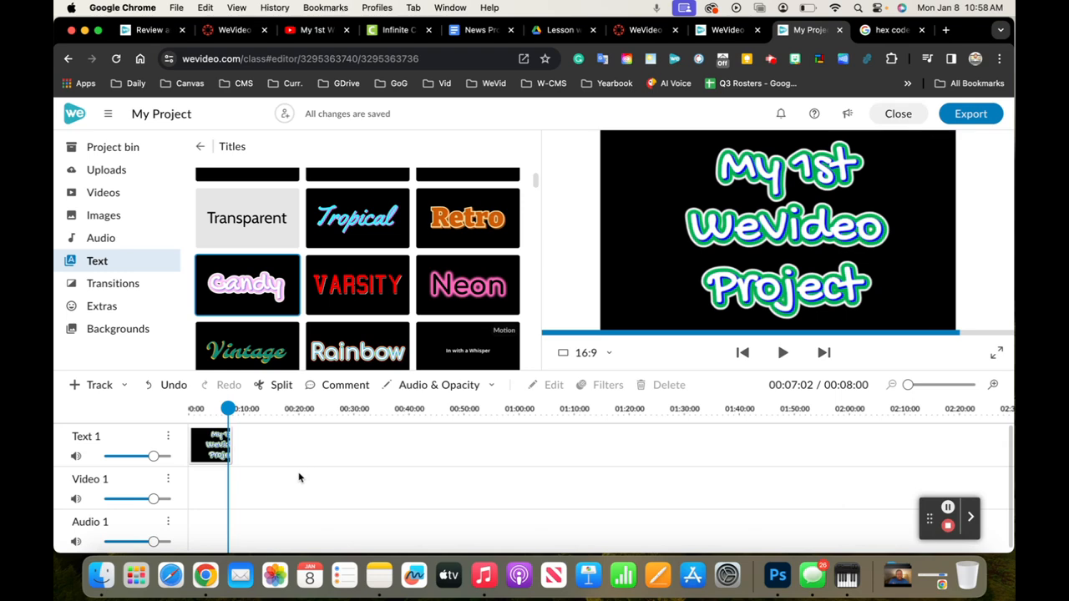
Search the stock videos for "technology" and place the 15-second man-with-tablet clip on the Video 1 track directly after the title
{"action": "left_click", "coordinate": [112, 194]}
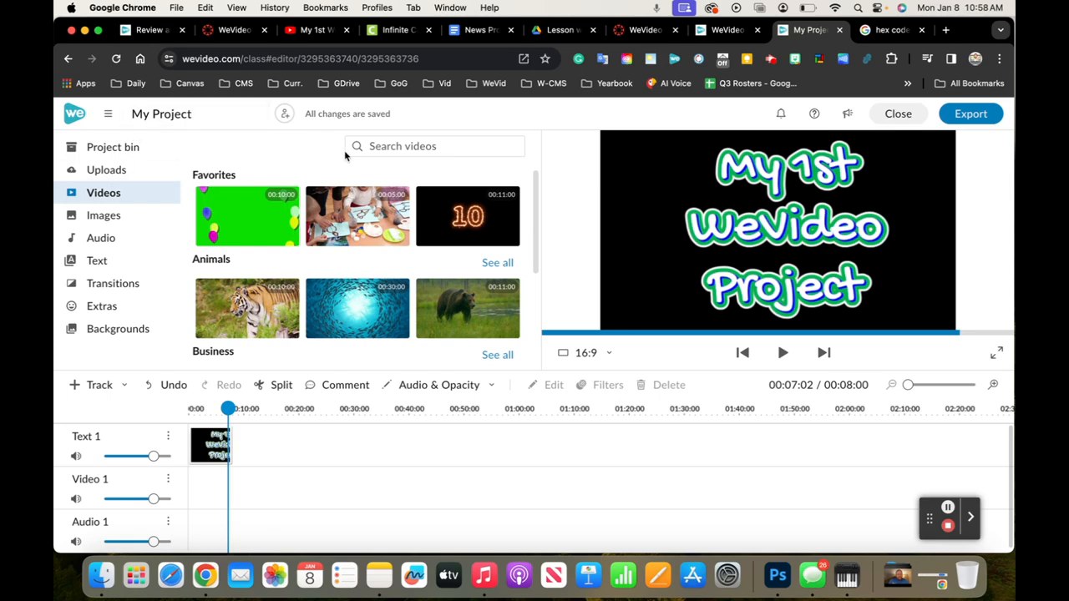
{"action": "left_click", "coordinate": [420, 145]}
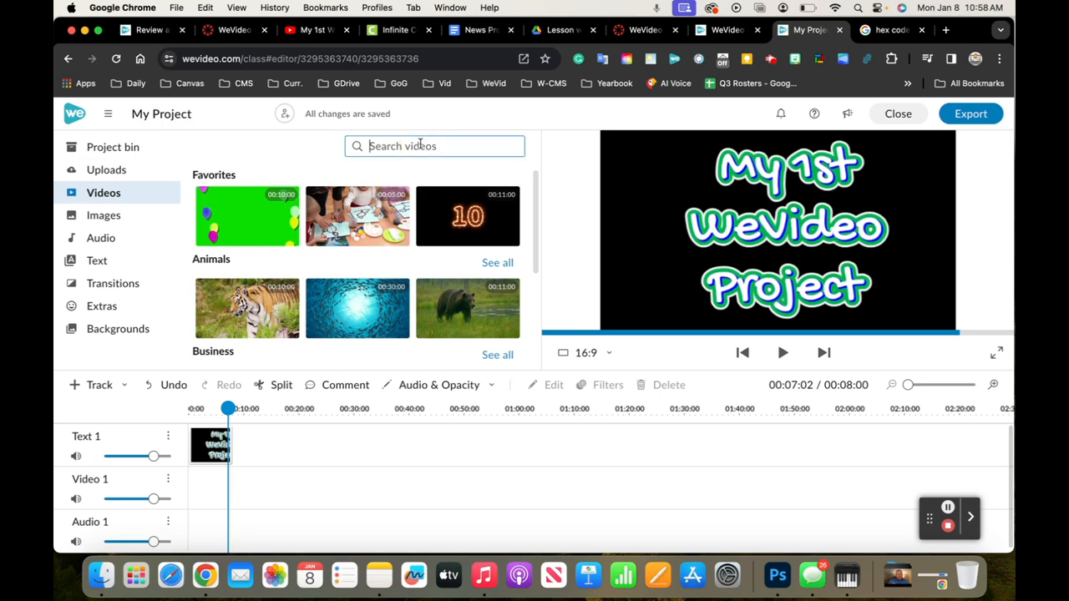
{"action": "type", "text": "tyr"}
{"action": "type", "text": "chnolog"}
{"action": "type", "text": "y"}
{"action": "key", "text": "Return"}
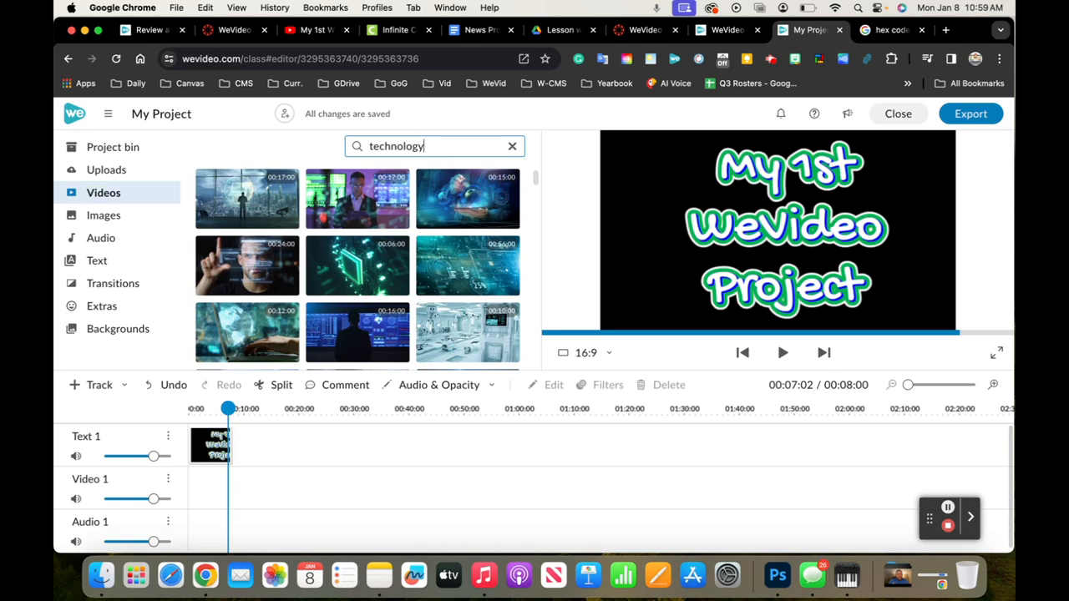
{"action": "left_click", "coordinate": [364, 204]}
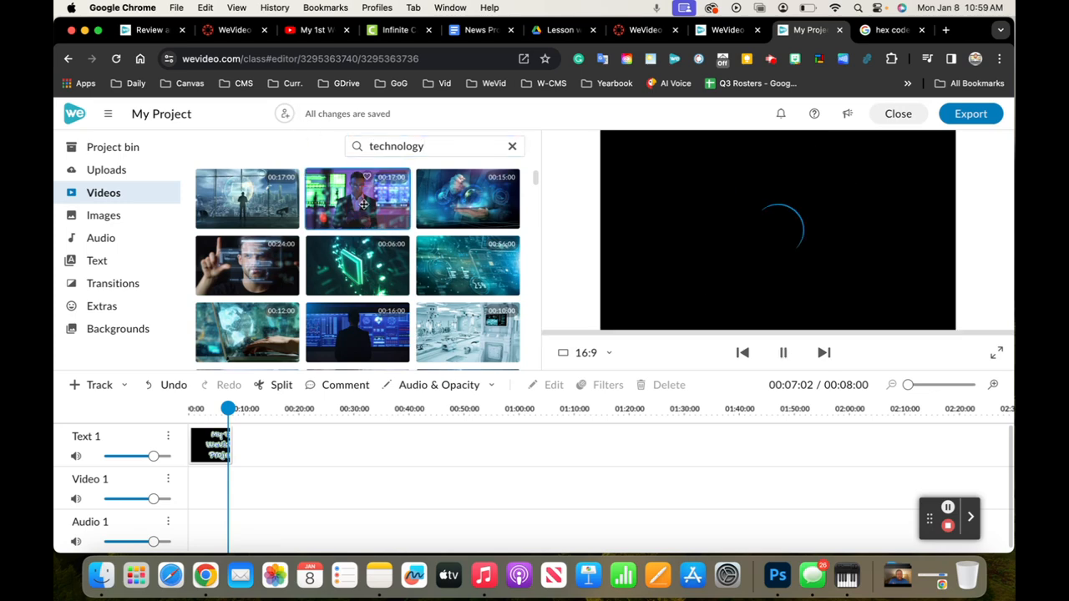
{"action": "left_click", "coordinate": [464, 191]}
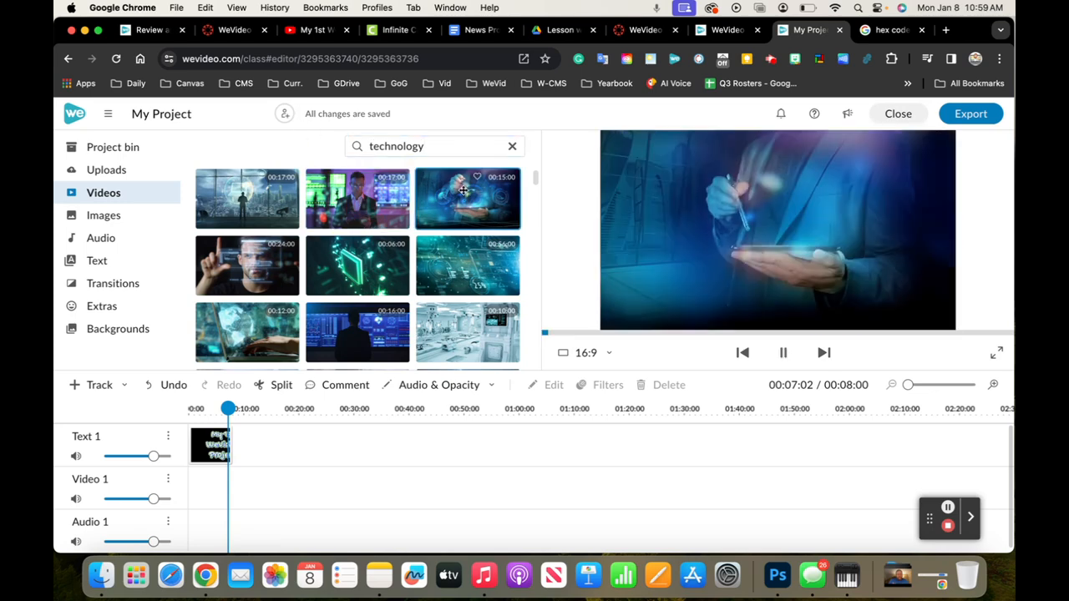
{"action": "left_click_drag", "start_coordinate": [463, 190], "coordinate": [237, 487]}
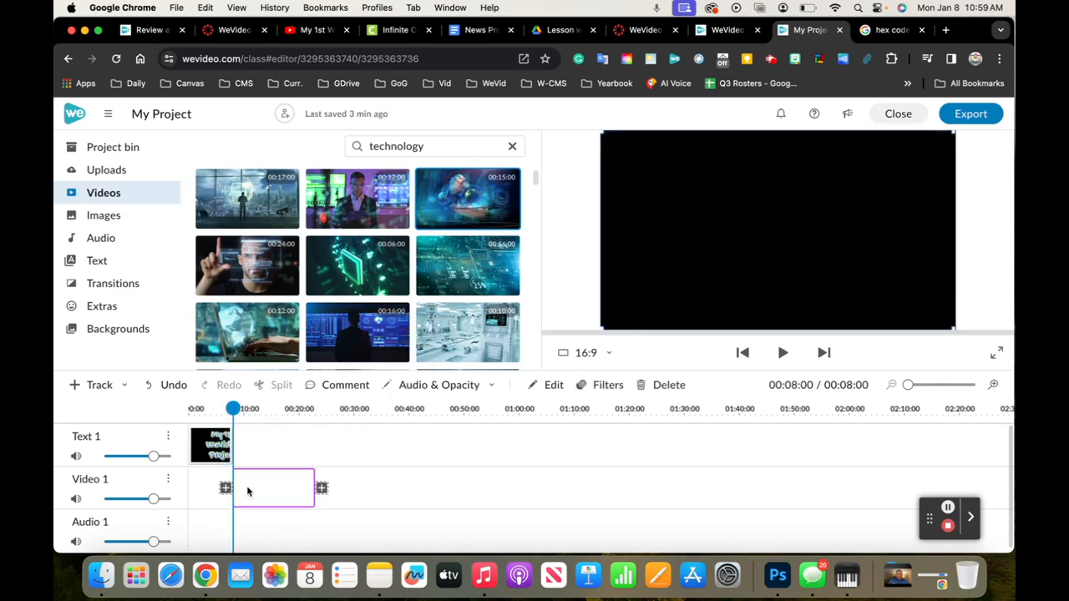
Play the timeline from the beginning to review the transition from the title to the technology clip
{"action": "left_click_drag", "start_coordinate": [243, 407], "coordinate": [100, 410]}
{"action": "key", "text": "space"}
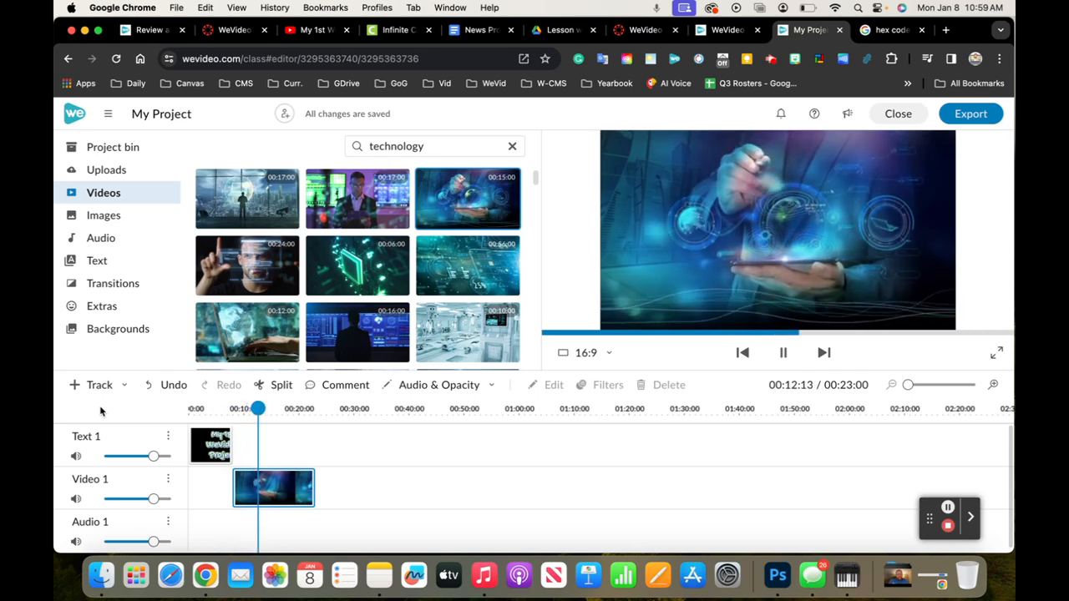
{"action": "key", "text": "space"}
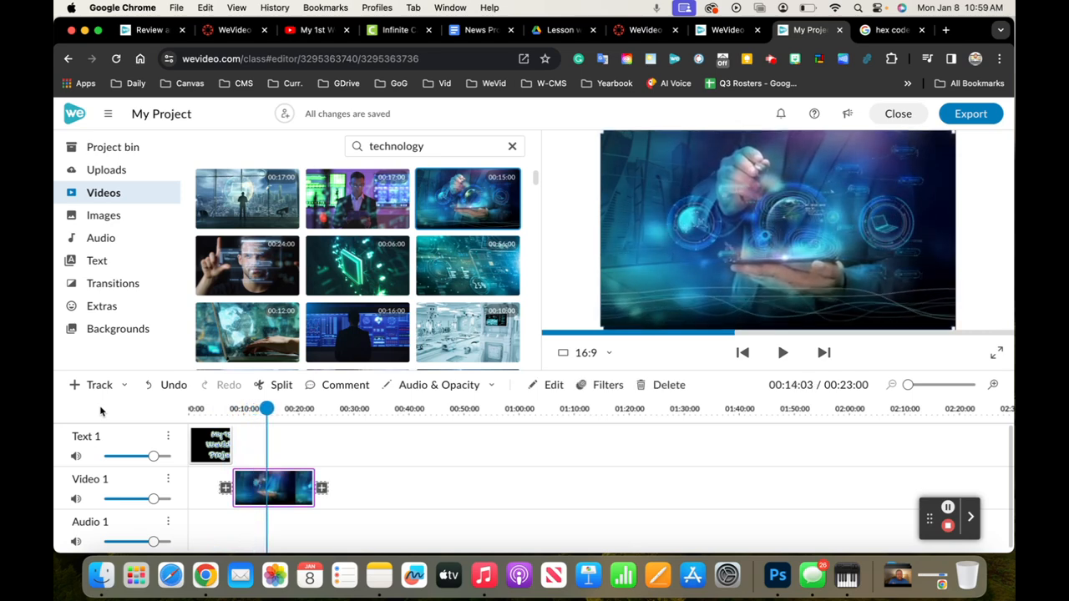
{"action": "left_click_drag", "start_coordinate": [266, 408], "coordinate": [137, 407]}
{"action": "key", "text": "space"}
{"action": "key", "text": "space"}
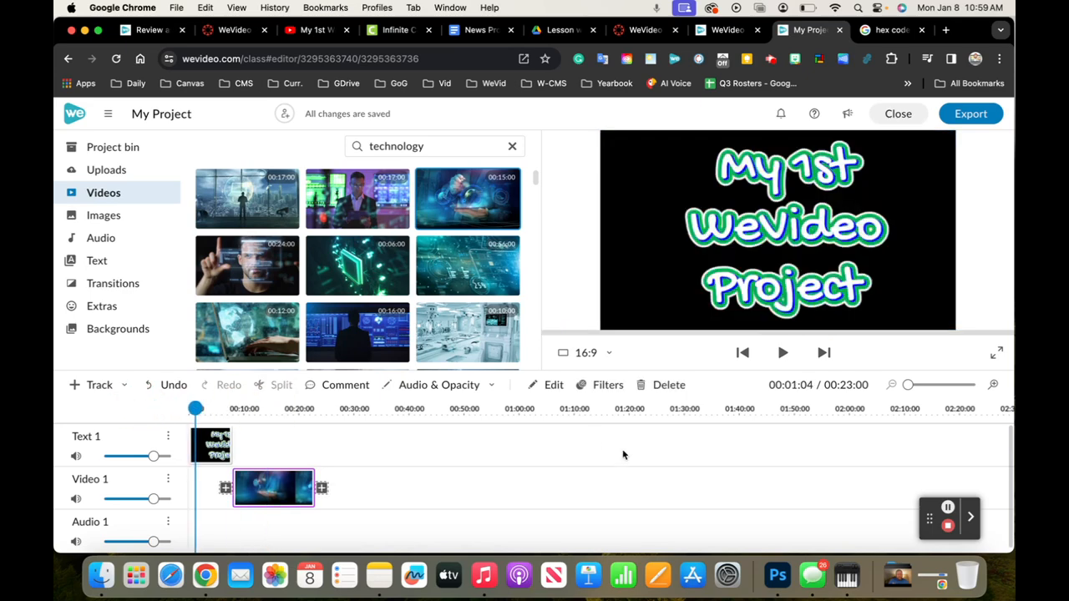
Replace the stock video search term with "cheerleading"
{"action": "left_click", "coordinate": [110, 198]}
{"action": "left_click", "coordinate": [444, 146]}
{"action": "double_click", "coordinate": [444, 147]}
{"action": "key", "text": "BackSpace"}
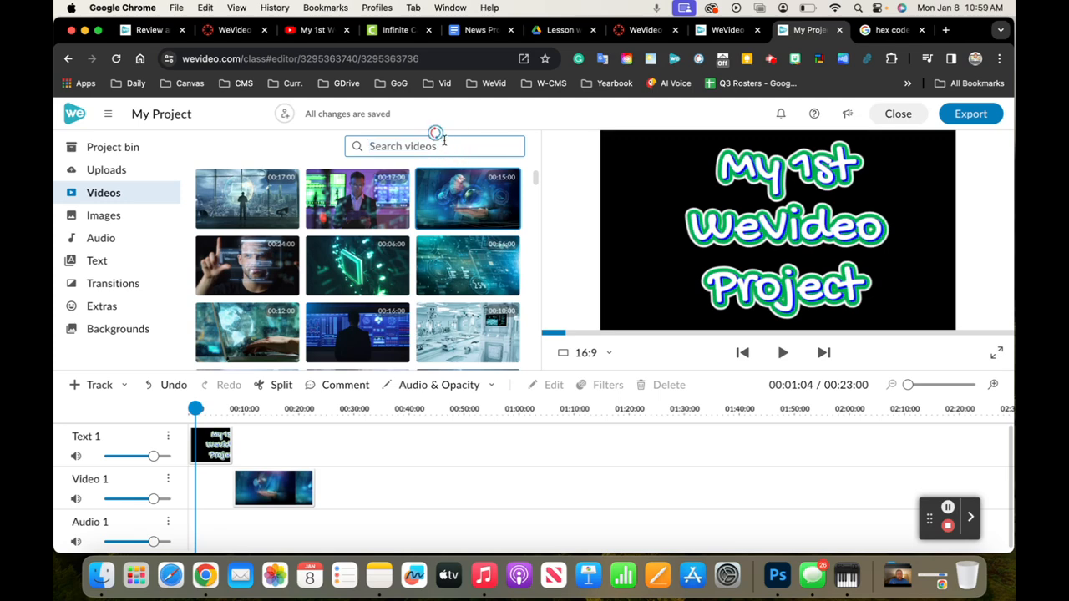
{"action": "type", "text": "cheerleader"}
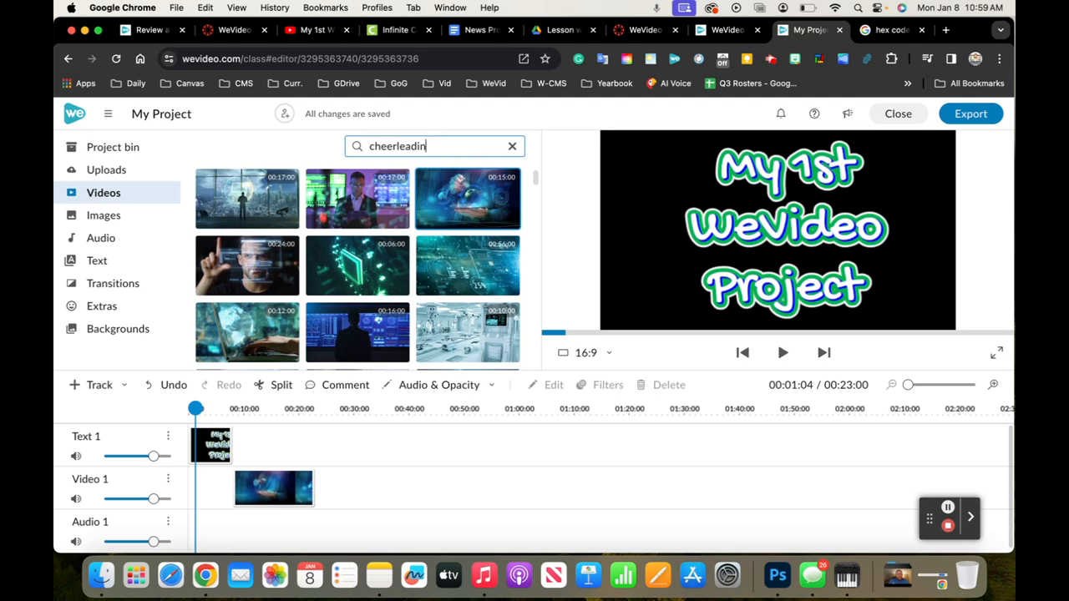
{"action": "type", "text": "g"}
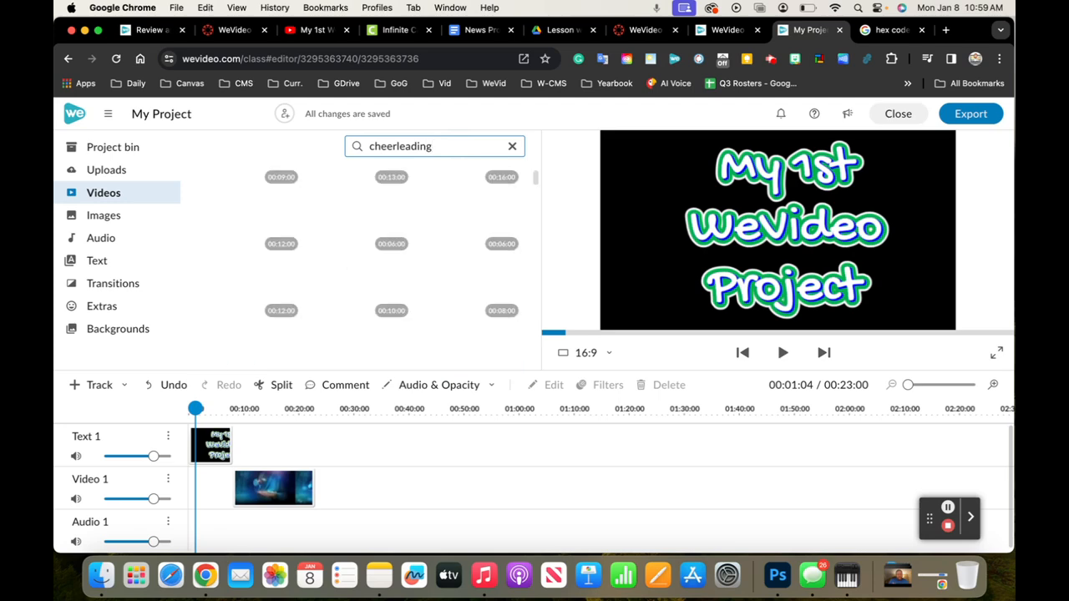
Browse the cheerleading results and preview several clips, including the dancing skeletons and the beach cheerleaders
{"action": "left_click", "coordinate": [248, 226]}
{"action": "left_click", "coordinate": [342, 202]}
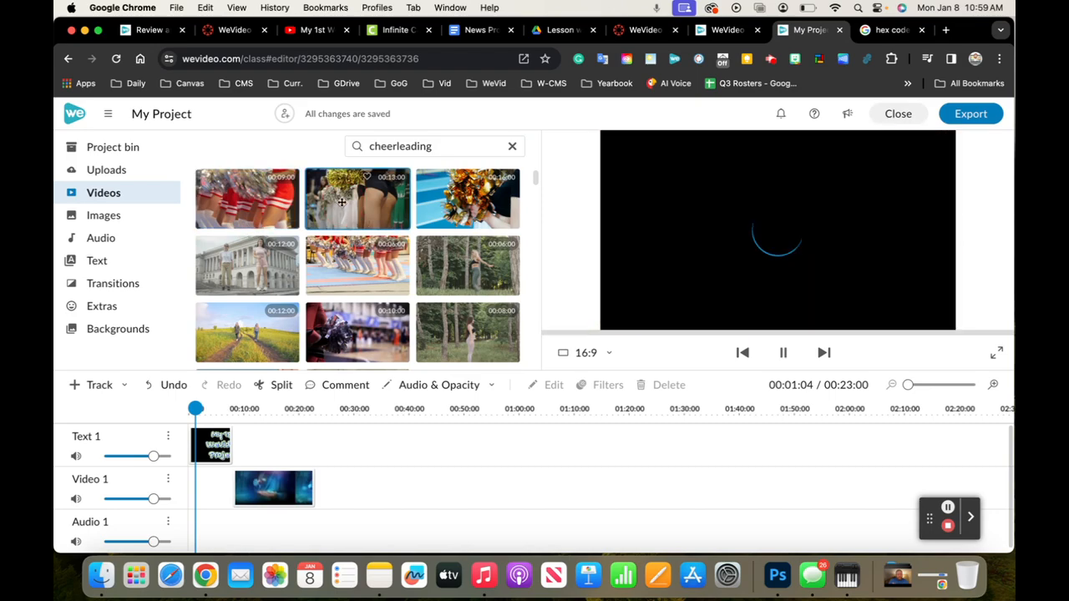
{"action": "left_click", "coordinate": [474, 254]}
{"action": "left_click", "coordinate": [470, 335]}
{"action": "scroll", "coordinate": [376, 301], "scroll_direction": "down", "scroll_amount": 5}
{"action": "left_click", "coordinate": [277, 263]}
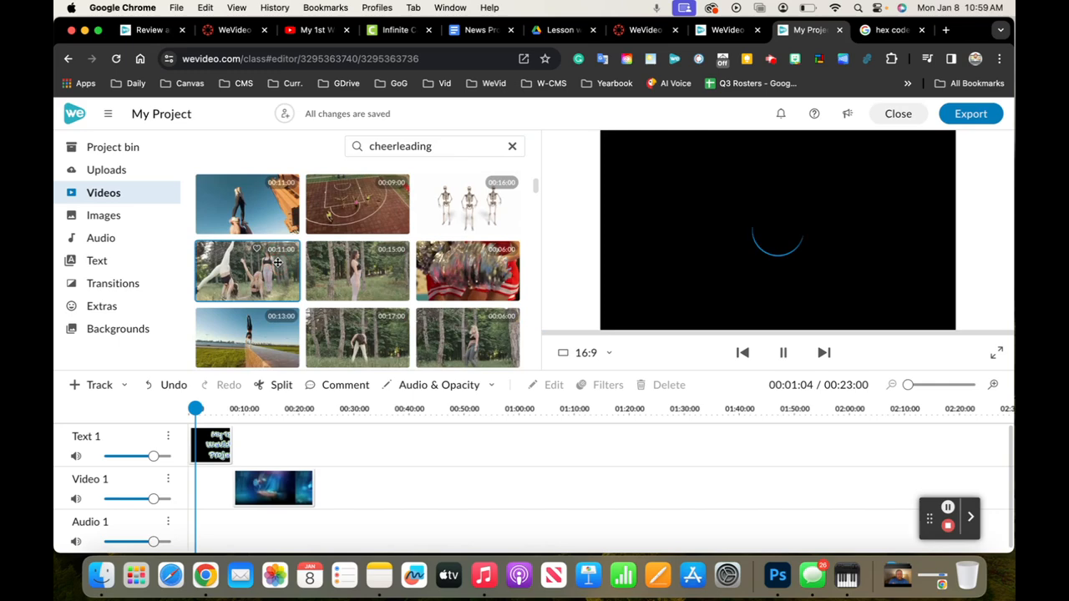
{"action": "scroll", "coordinate": [384, 280], "scroll_direction": "up", "scroll_amount": 3}
{"action": "left_click", "coordinate": [495, 295]}
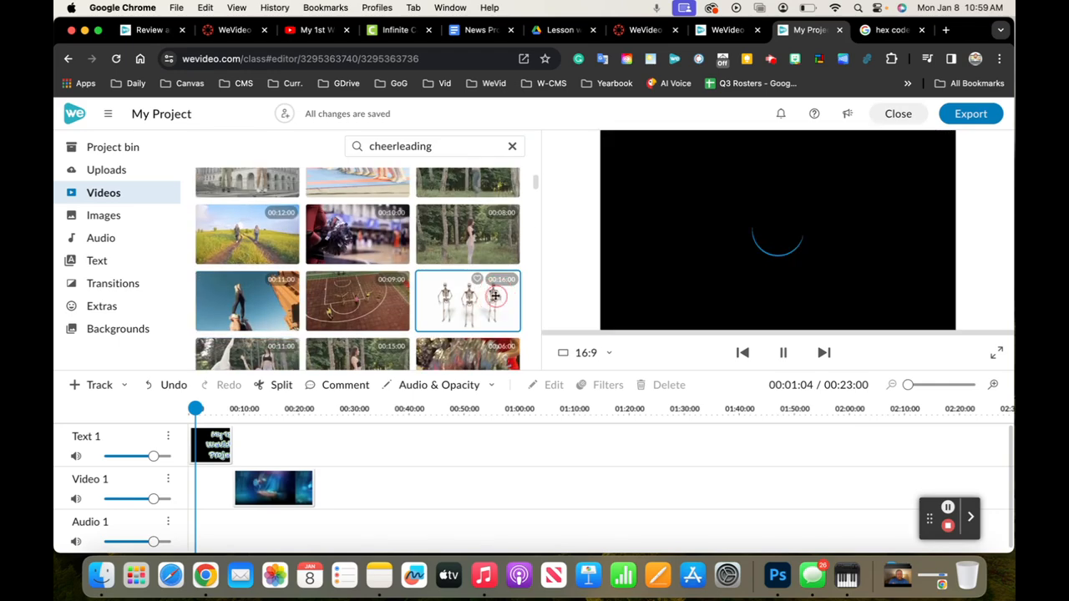
{"action": "scroll", "coordinate": [413, 243], "scroll_direction": "down", "scroll_amount": 5}
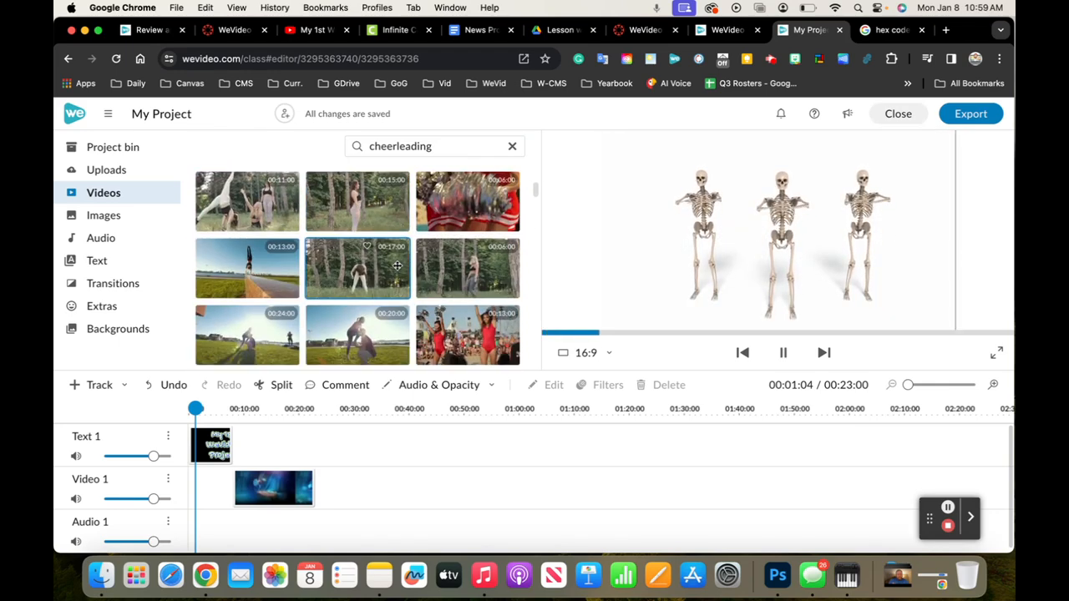
{"action": "left_click", "coordinate": [409, 243]}
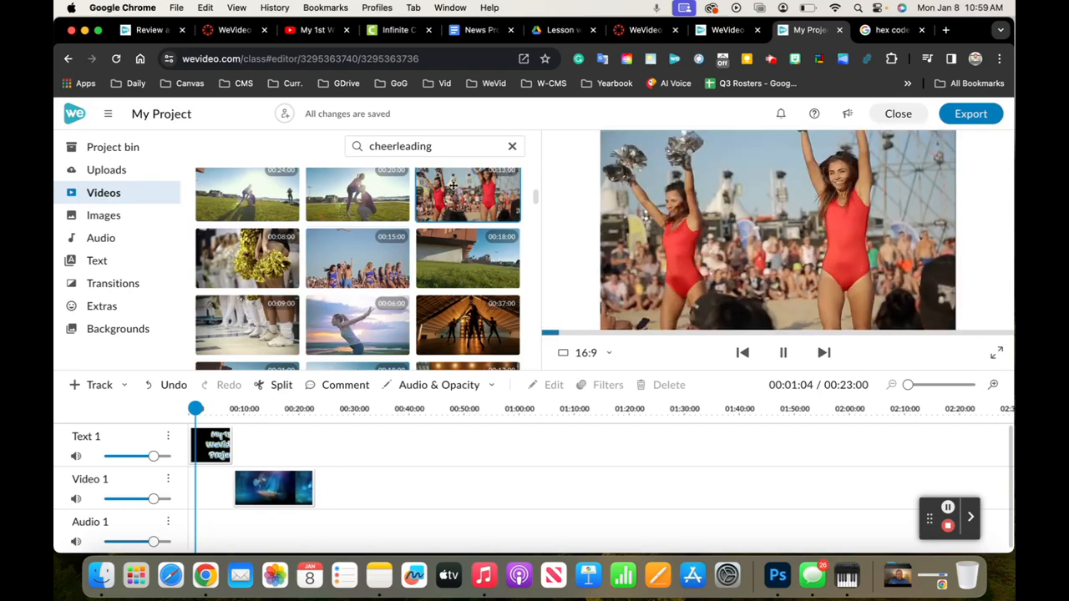
{"action": "scroll", "coordinate": [385, 221], "scroll_direction": "down", "scroll_amount": 3}
{"action": "left_click", "coordinate": [366, 297]}
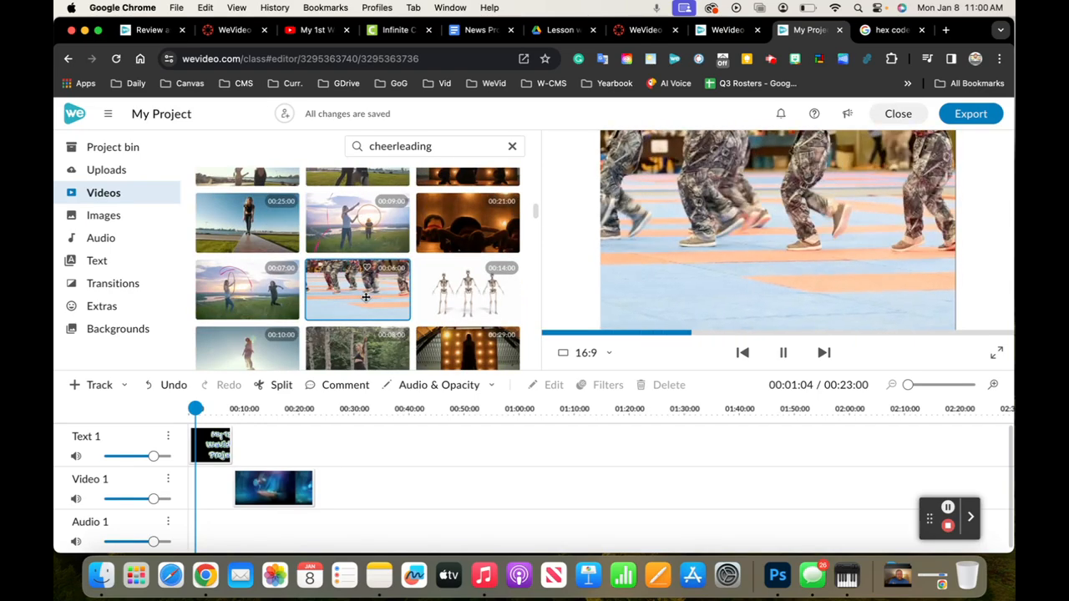
{"action": "scroll", "coordinate": [367, 276], "scroll_direction": "up", "scroll_amount": 5}
Search the stock videos for "running" and preview the 8-second clip of a runner in a parking lot
{"action": "left_click", "coordinate": [446, 148]}
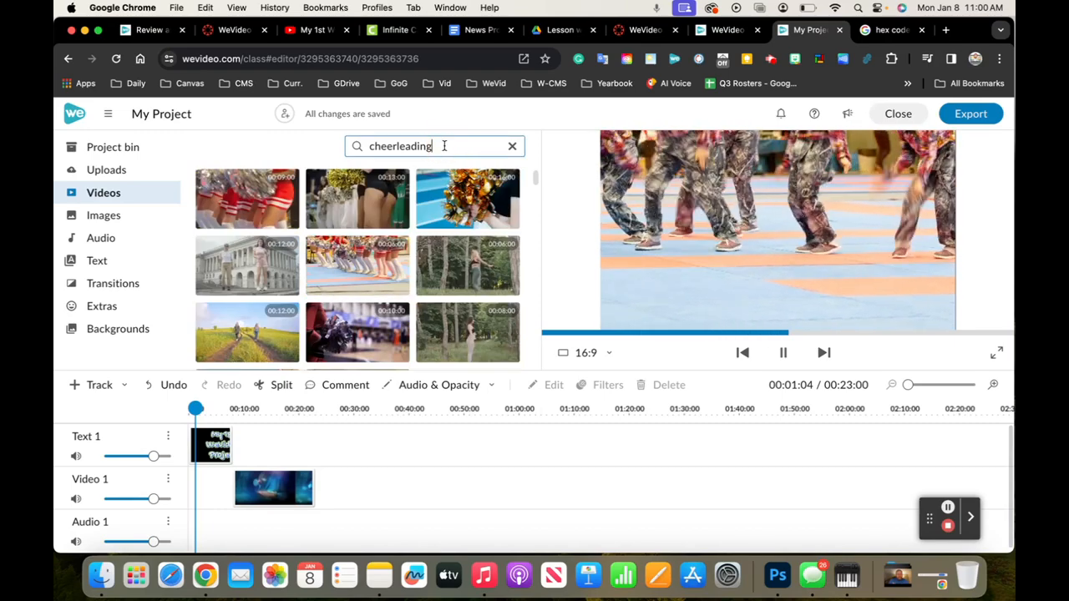
{"action": "key", "text": "super+a"}
{"action": "key", "text": "BackSpace"}
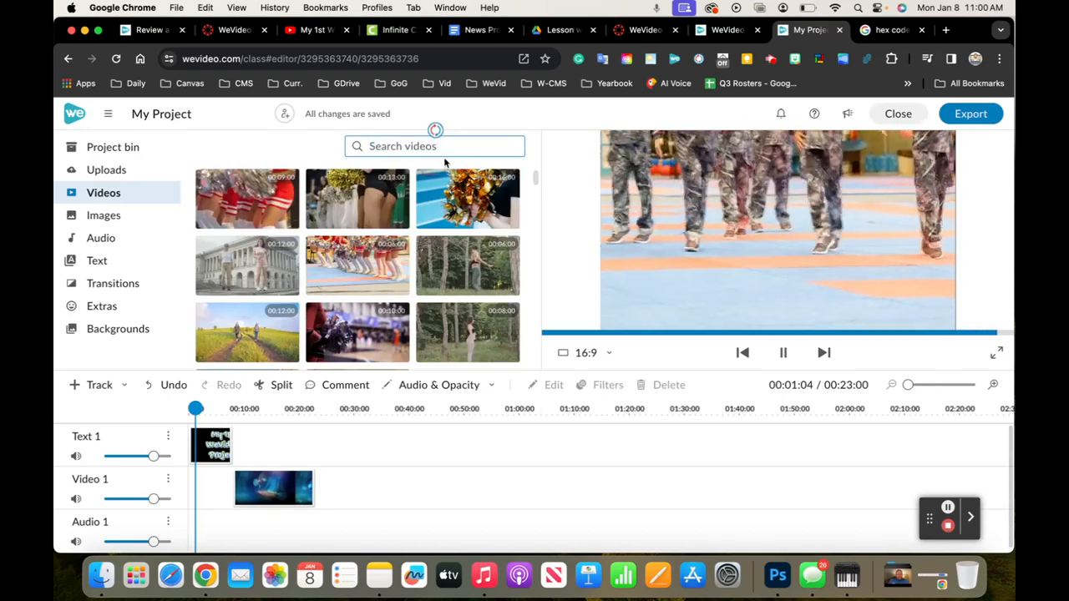
{"action": "type", "text": "running"}
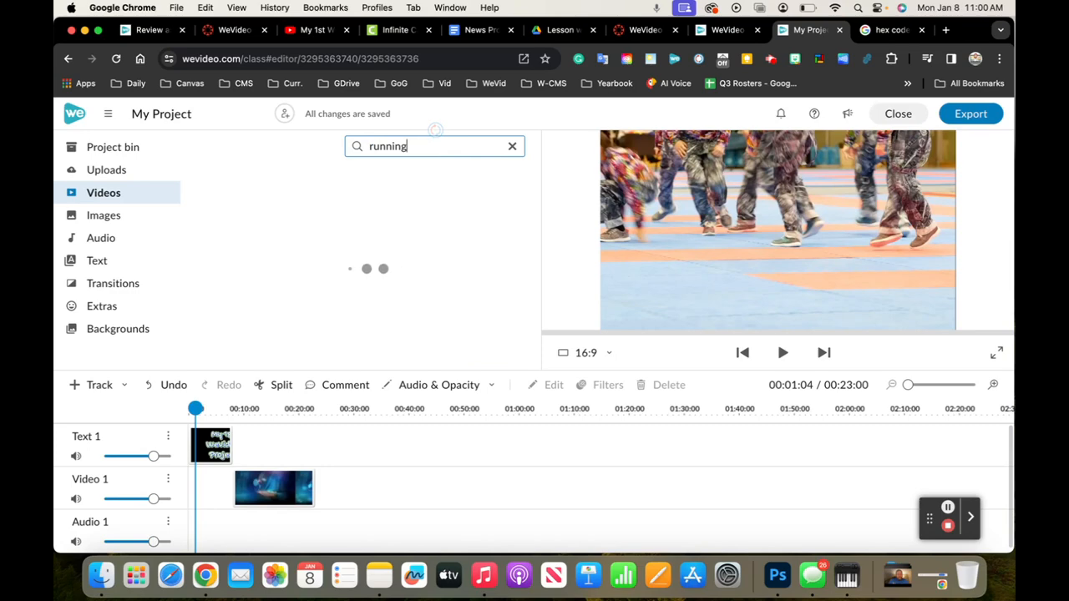
{"action": "left_click", "coordinate": [251, 205]}
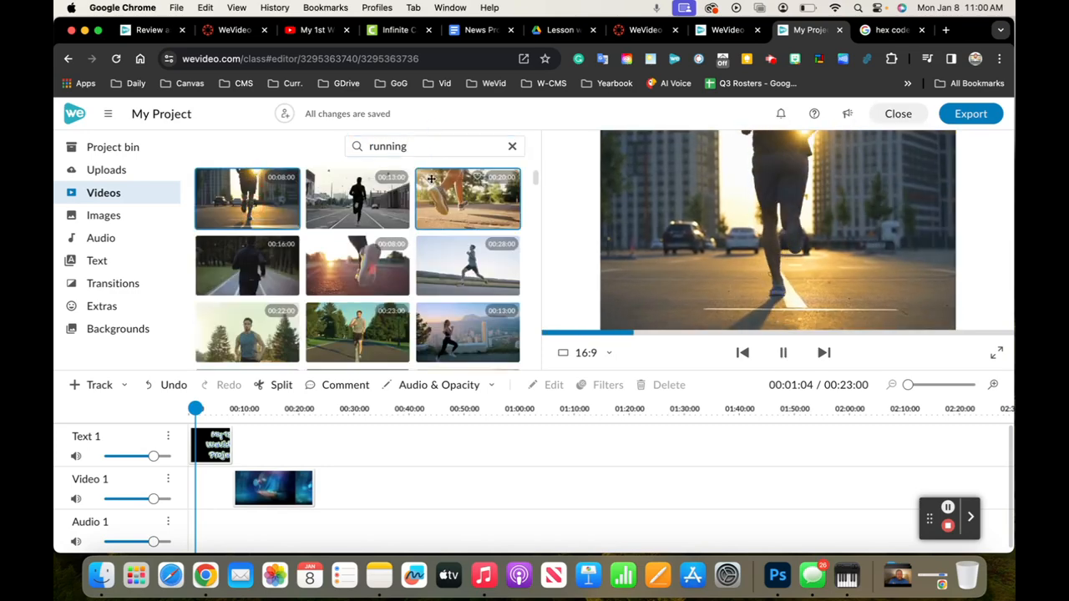
Search the stock videos for "students" and preview the 28-second lecture hall clip and the 9-second school hallway clip
{"action": "double_click", "coordinate": [446, 145]}
{"action": "key", "text": "BackSpace"}
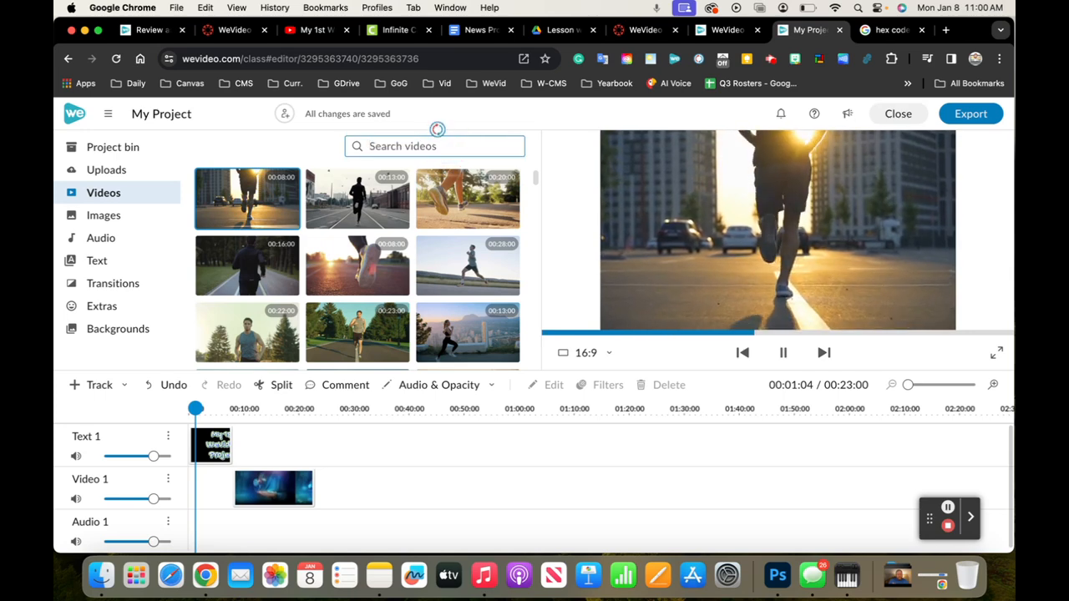
{"action": "type", "text": "students"}
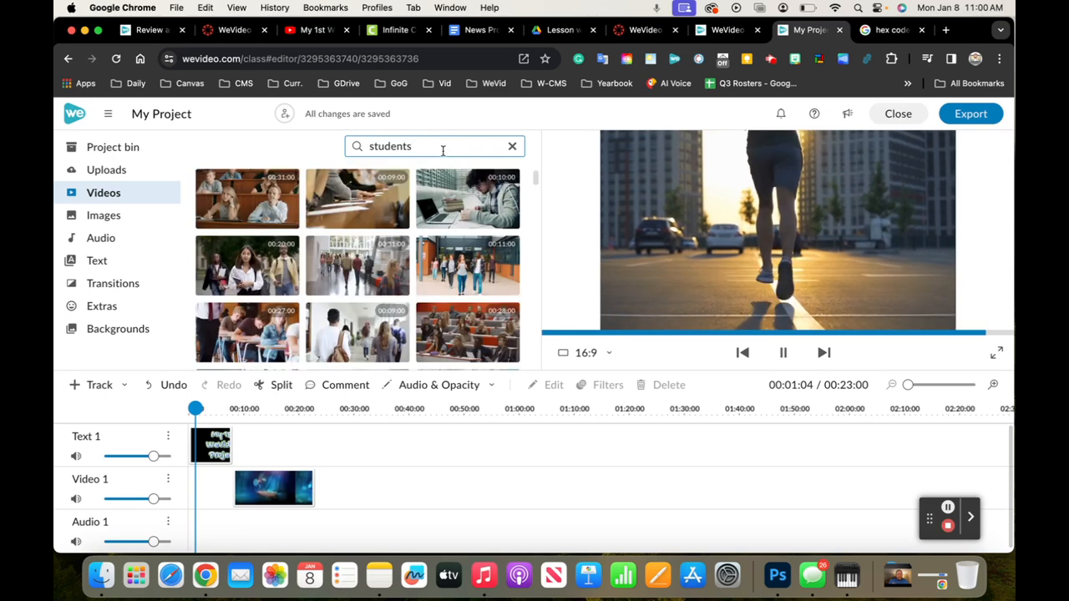
{"action": "left_click", "coordinate": [466, 287]}
{"action": "left_click", "coordinate": [464, 332]}
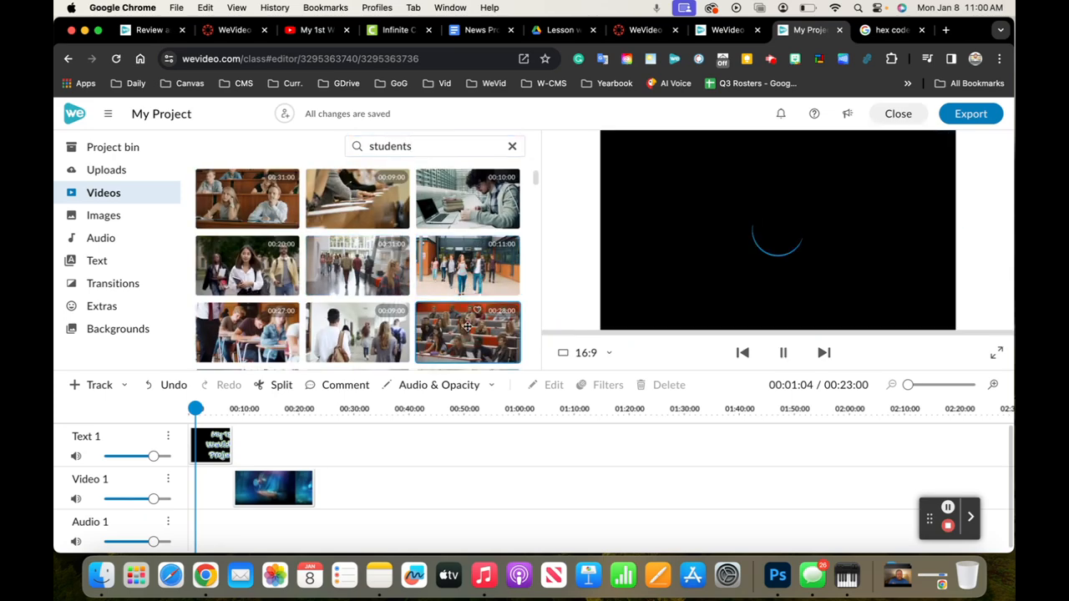
{"action": "left_click", "coordinate": [375, 319]}
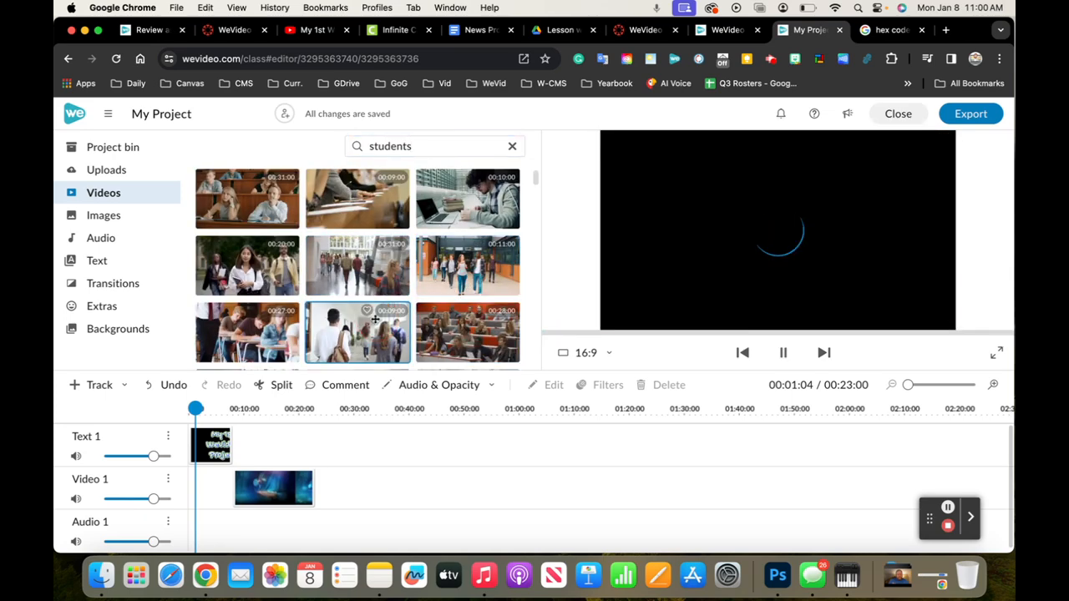
{"action": "scroll", "coordinate": [375, 319], "scroll_direction": "down", "scroll_amount": 3}
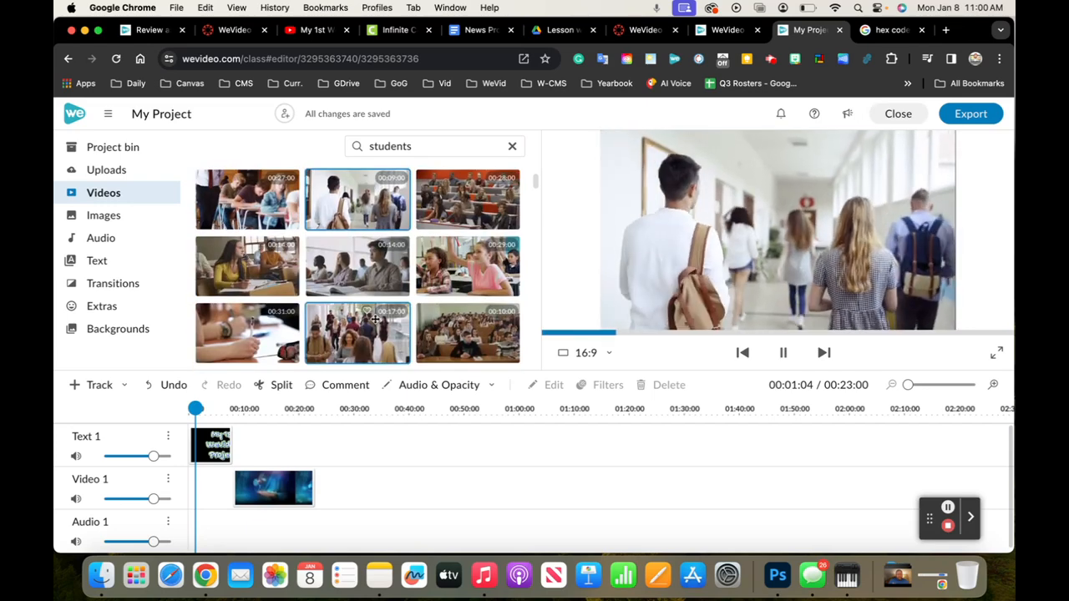
{"action": "left_click", "coordinate": [421, 146]}
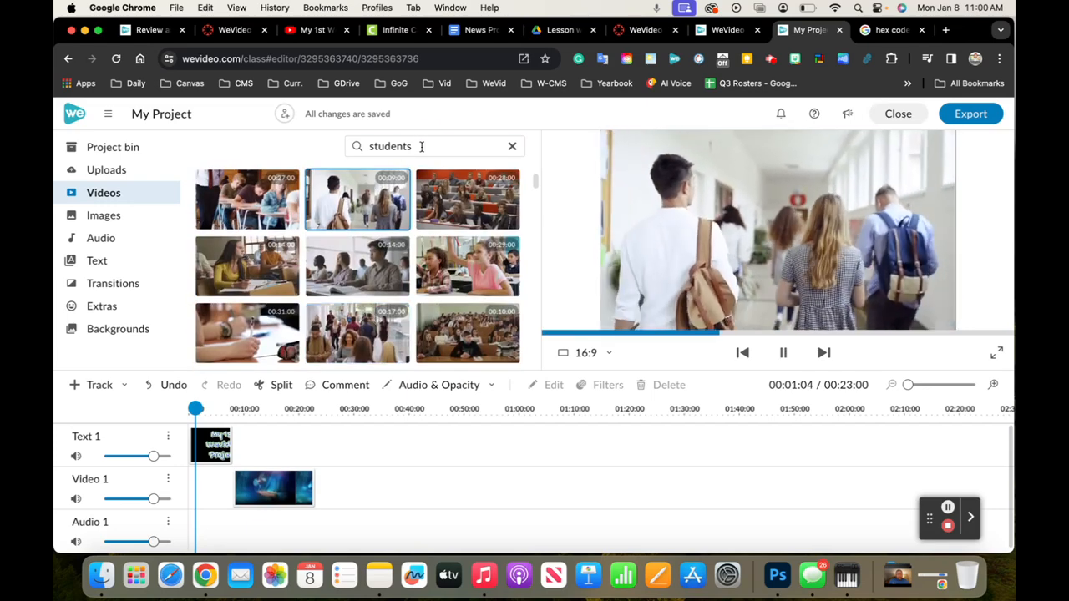
{"action": "double_click", "coordinate": [422, 146]}
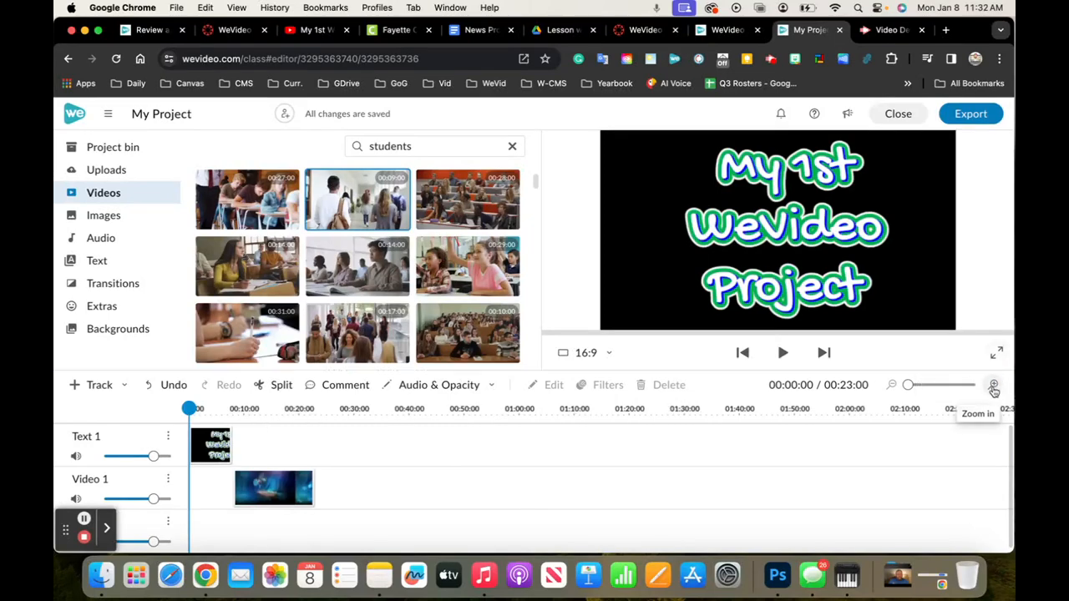
Split the "My 1st WeVideo Project" title clip at 00:03:20 and delete its second part
{"action": "left_click", "coordinate": [993, 389]}
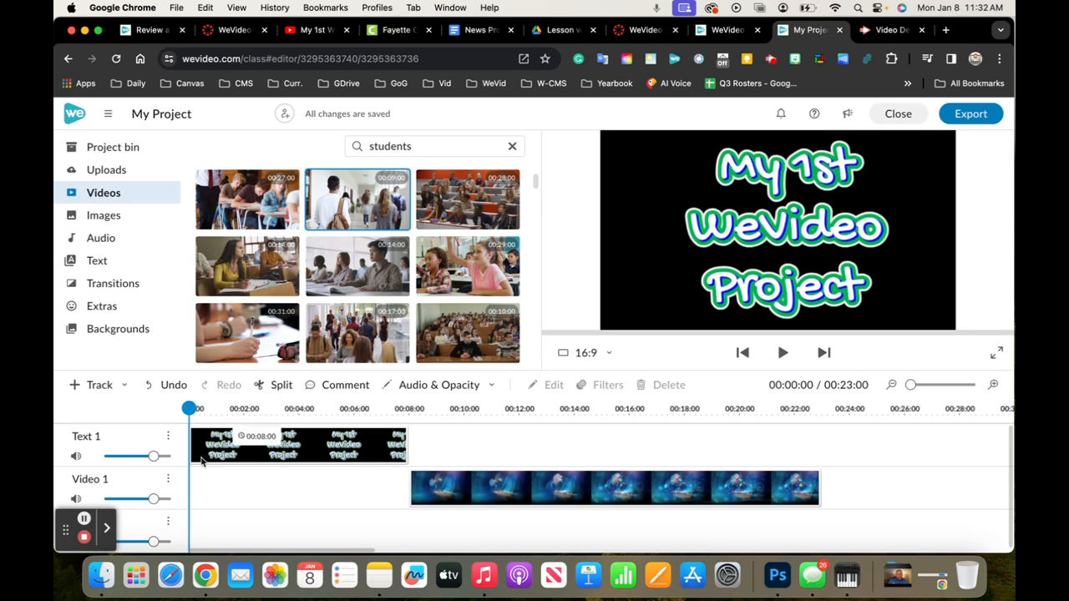
{"action": "left_click", "coordinate": [241, 443]}
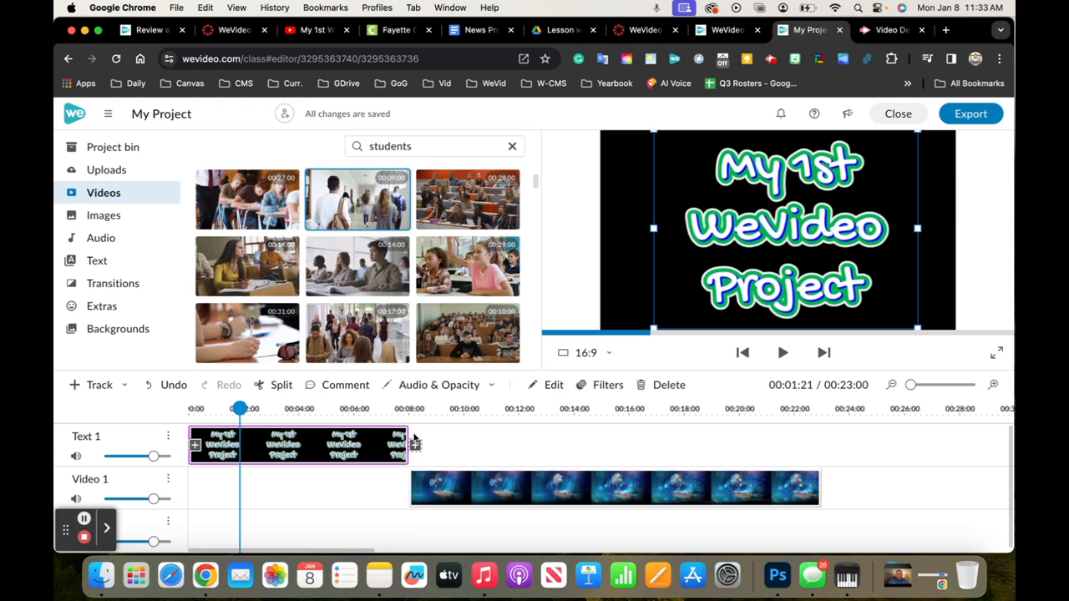
{"action": "left_click_drag", "start_coordinate": [408, 445], "coordinate": [336, 436]}
{"action": "left_click_drag", "start_coordinate": [368, 443], "coordinate": [294, 407]}
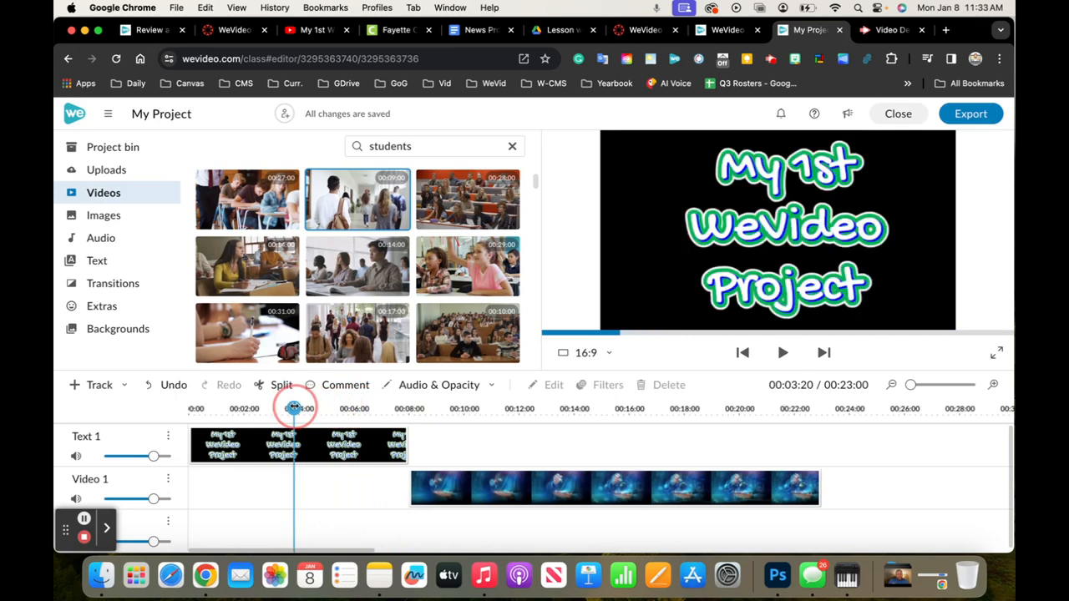
{"action": "left_click", "coordinate": [271, 385]}
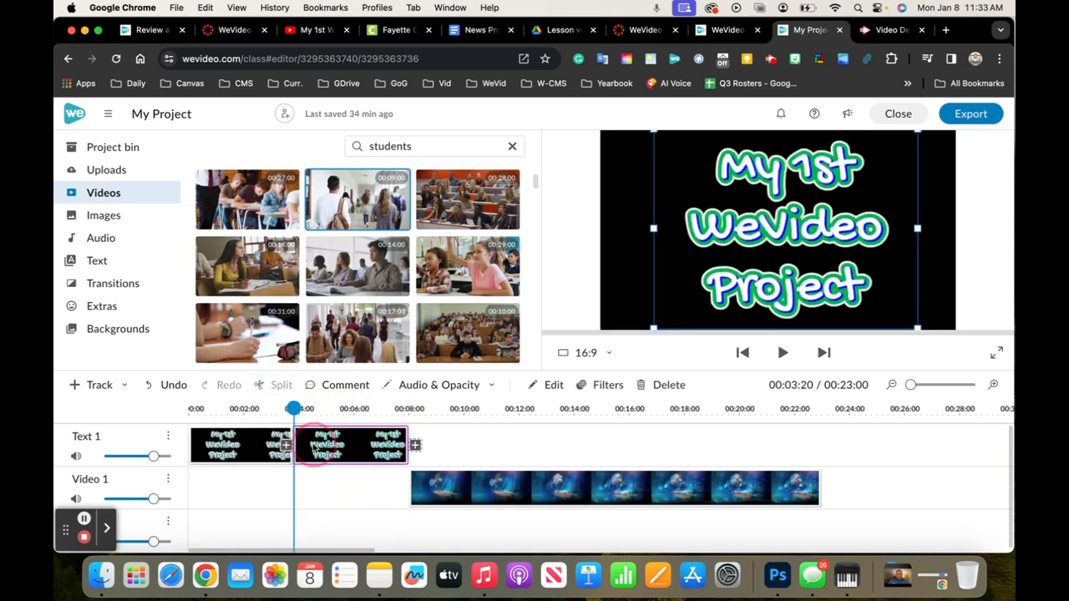
{"action": "key", "text": "Delete"}
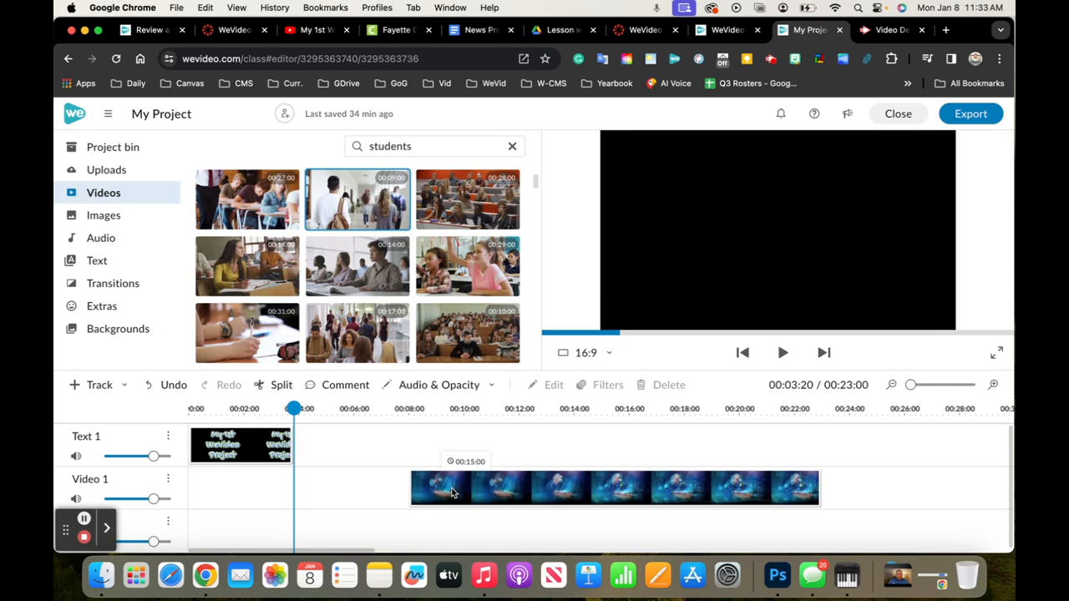
Move the technology clip on Video 1 to start right where the shortened title ends, and play the transition
{"action": "left_click_drag", "start_coordinate": [450, 492], "coordinate": [338, 485]}
{"action": "key", "text": "space"}
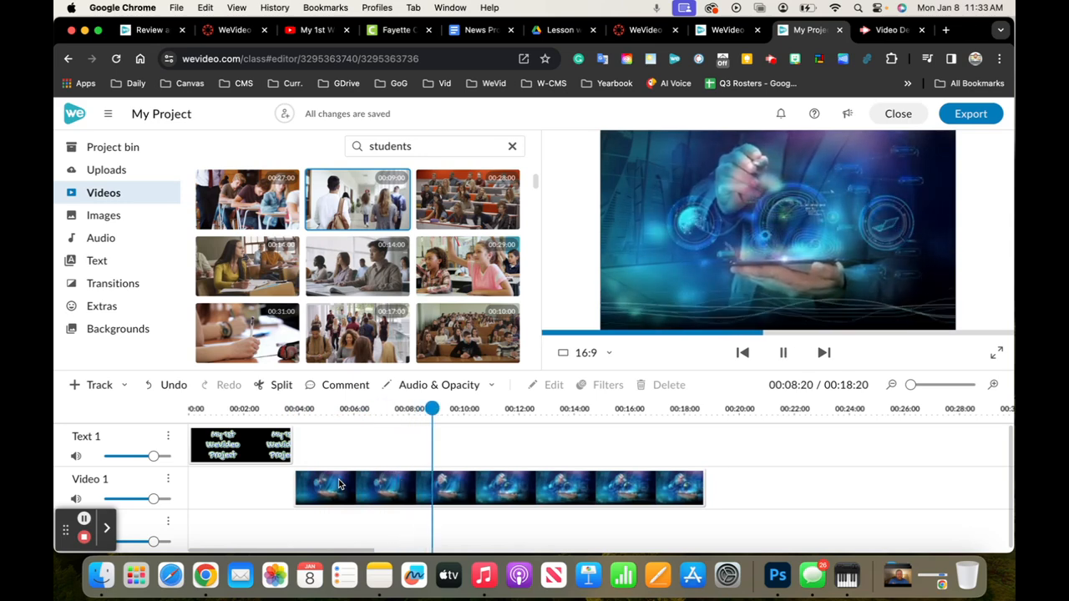
{"action": "left_click", "coordinate": [338, 484]}
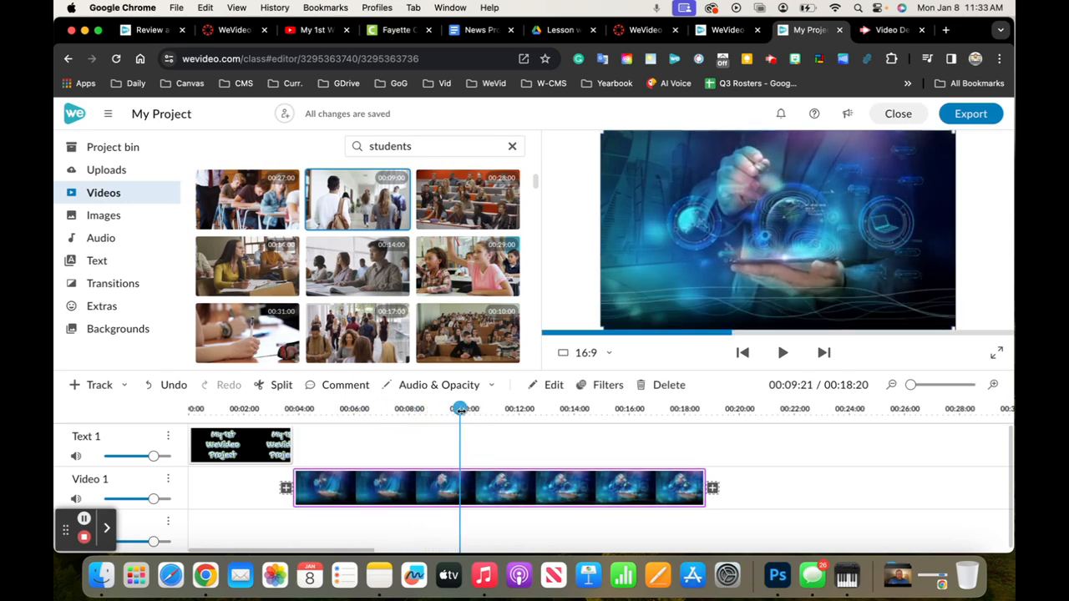
{"action": "left_click", "coordinate": [371, 408]}
{"action": "left_click_drag", "start_coordinate": [371, 408], "coordinate": [306, 408]}
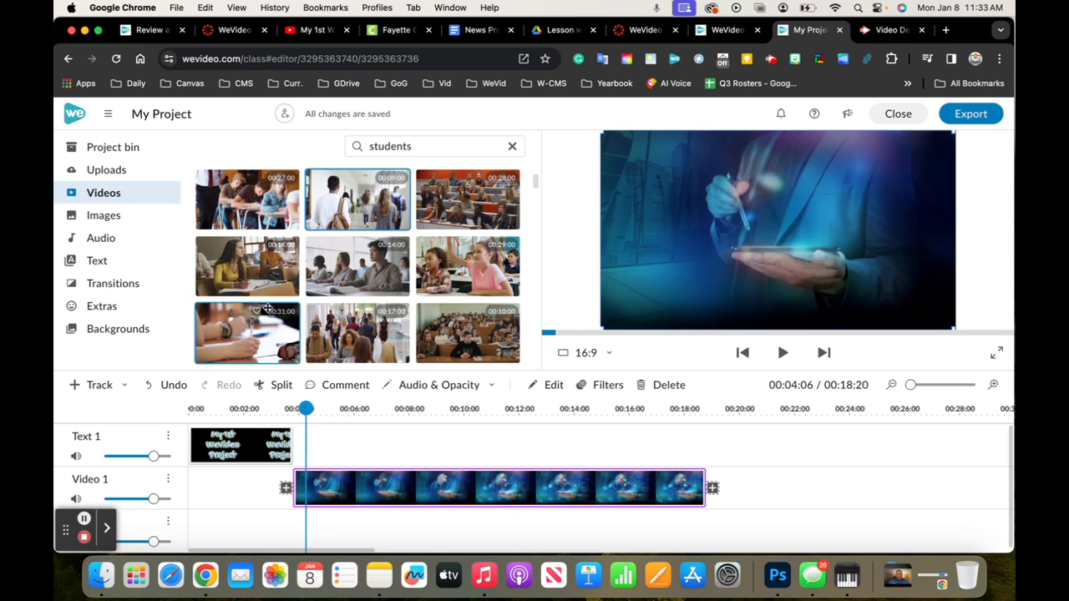
Add the Retro title to the Text 1 track directly after the first title, above the start of the technology clip
{"action": "left_click", "coordinate": [259, 453]}
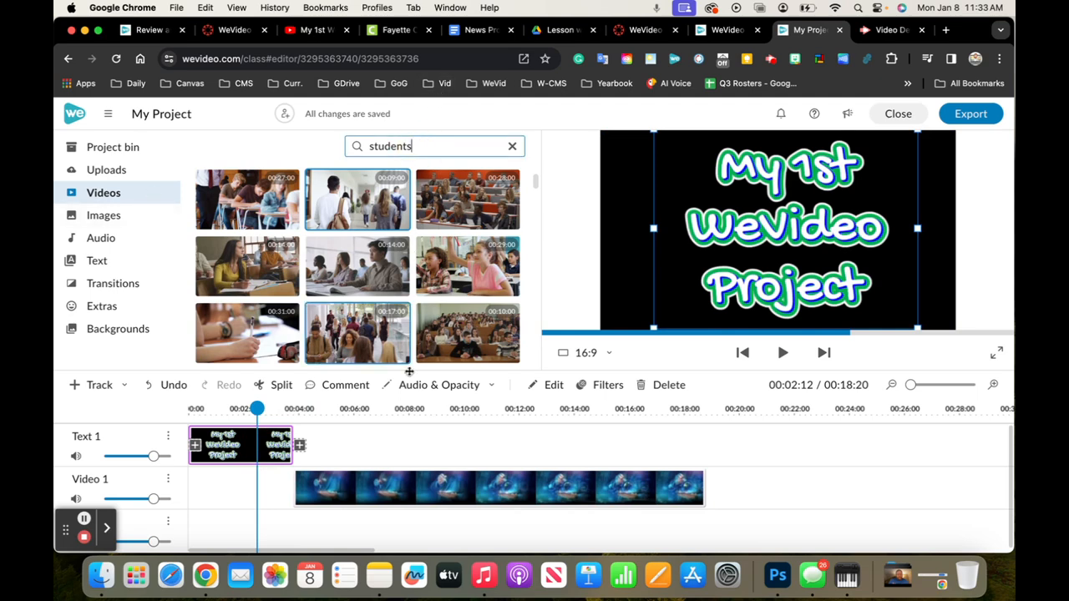
{"action": "left_click", "coordinate": [432, 451]}
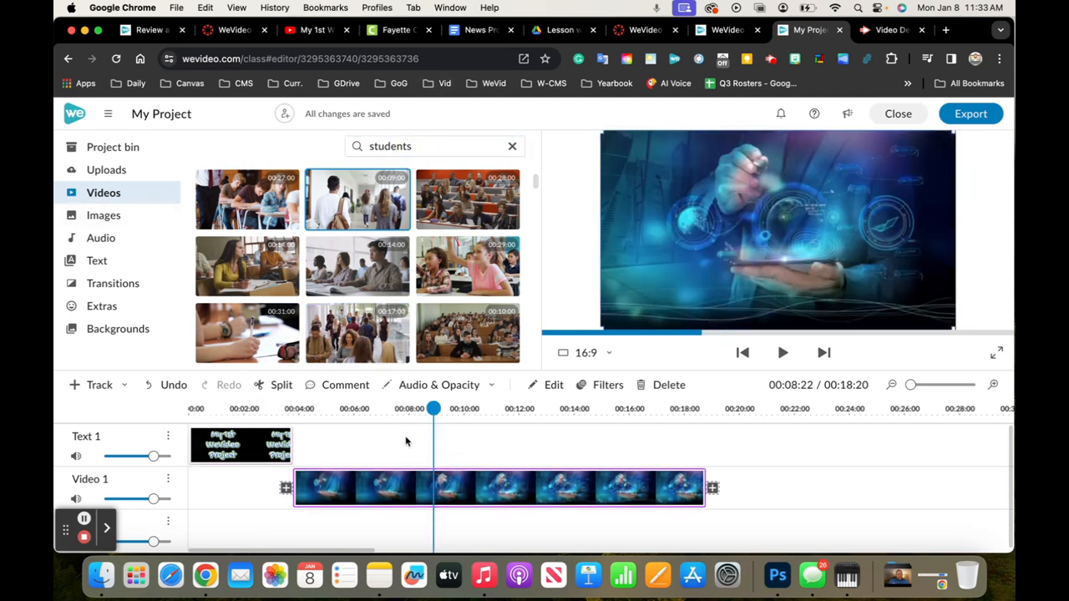
{"action": "left_click", "coordinate": [97, 262]}
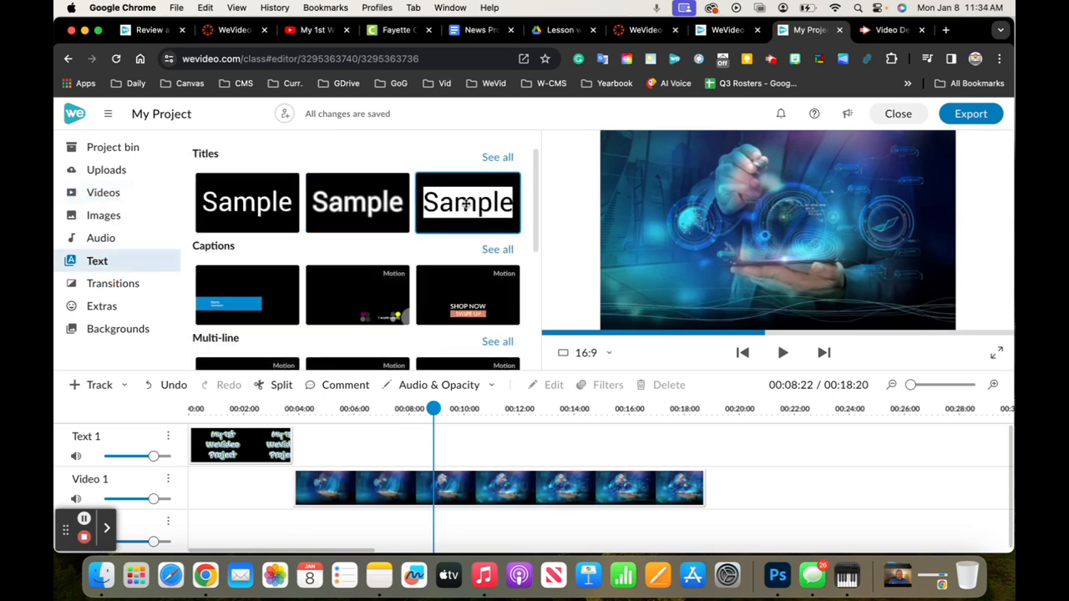
{"action": "left_click", "coordinate": [499, 159]}
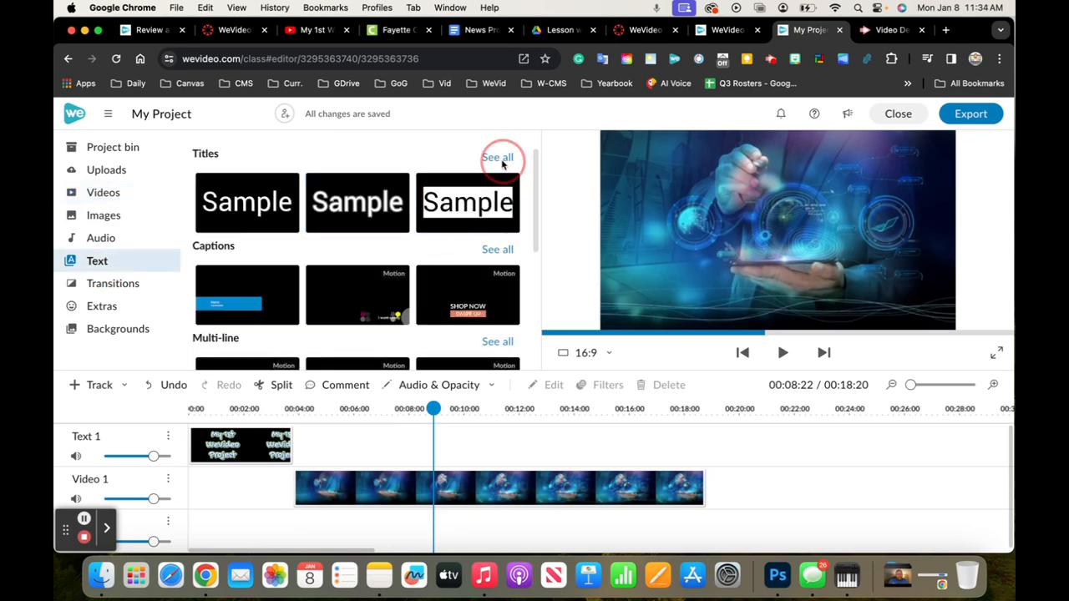
{"action": "scroll", "coordinate": [447, 241], "scroll_direction": "down", "scroll_amount": 1}
{"action": "left_click", "coordinate": [489, 213]}
{"action": "left_click_drag", "start_coordinate": [488, 213], "coordinate": [359, 451]}
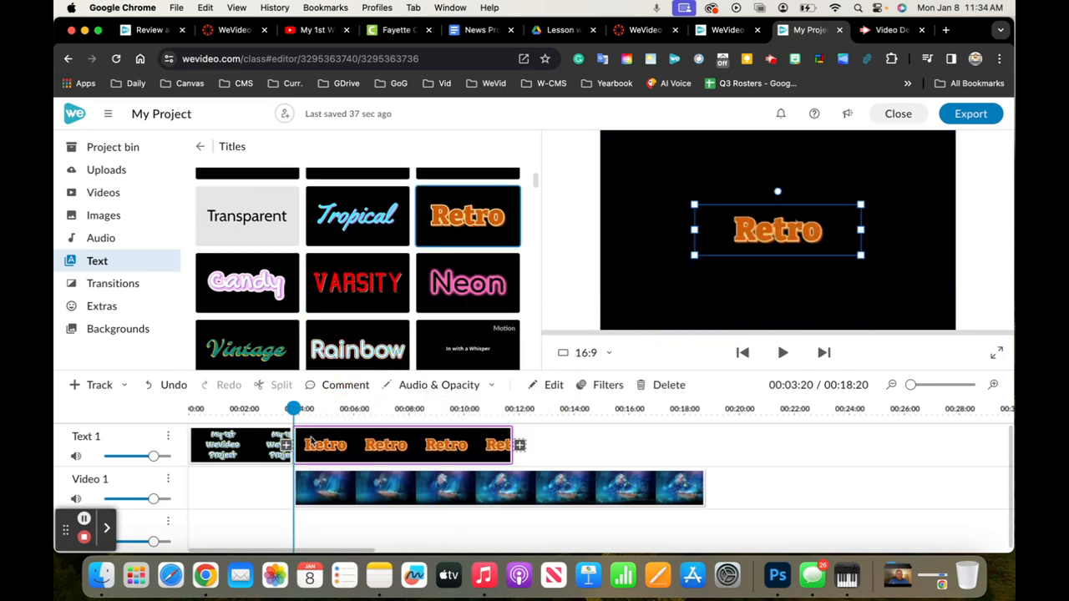
Replace the Retro title's text with "Tech. Tips"
{"action": "double_click", "coordinate": [360, 446]}
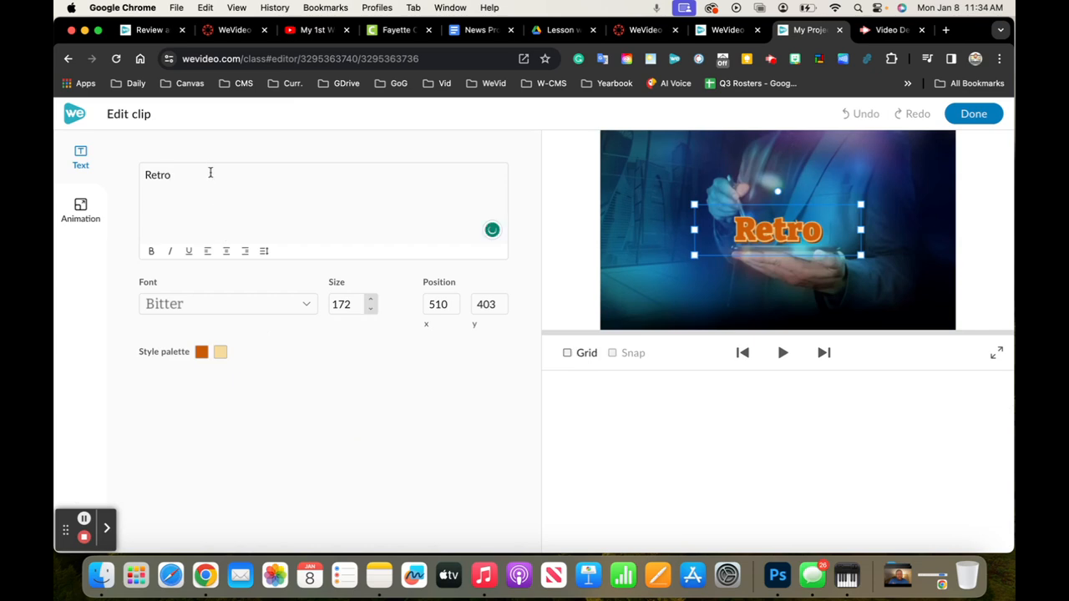
{"action": "key", "text": "BackSpace"}
{"action": "key", "text": "BackSpace"}
{"action": "key", "text": "BackSpace"}
{"action": "key", "text": "BackSpace"}
{"action": "key", "text": "BackSpace"}
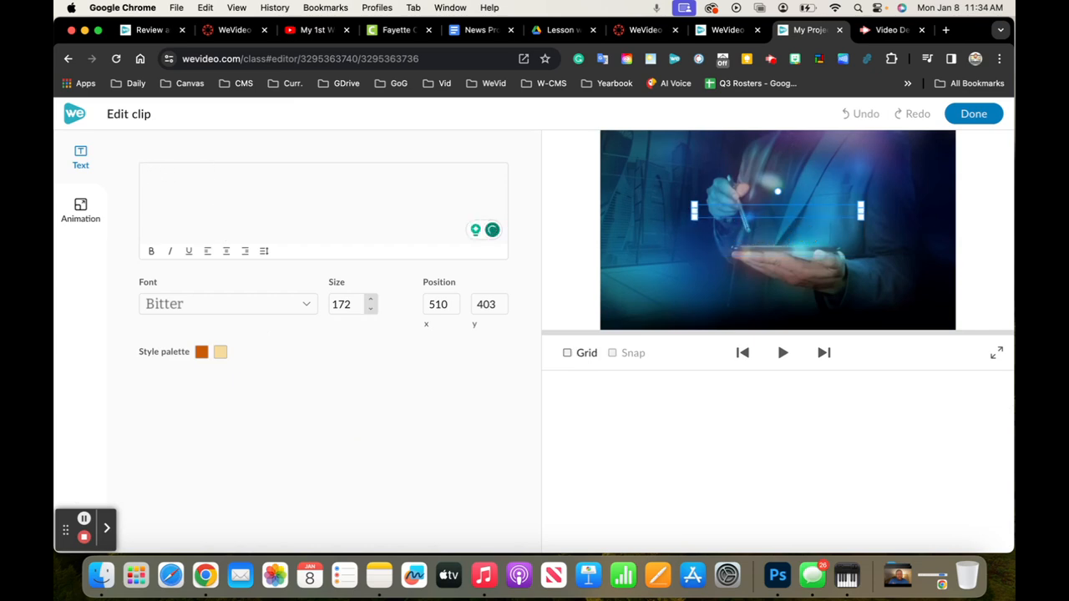
{"action": "type", "text": "Tech"}
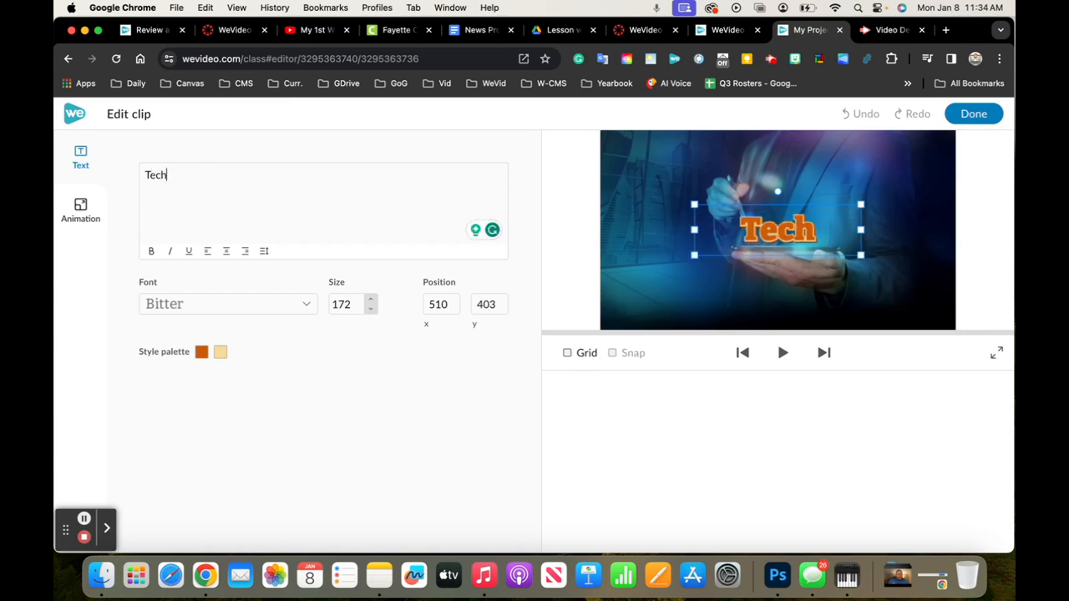
{"action": "type", "text": ". Tips"}
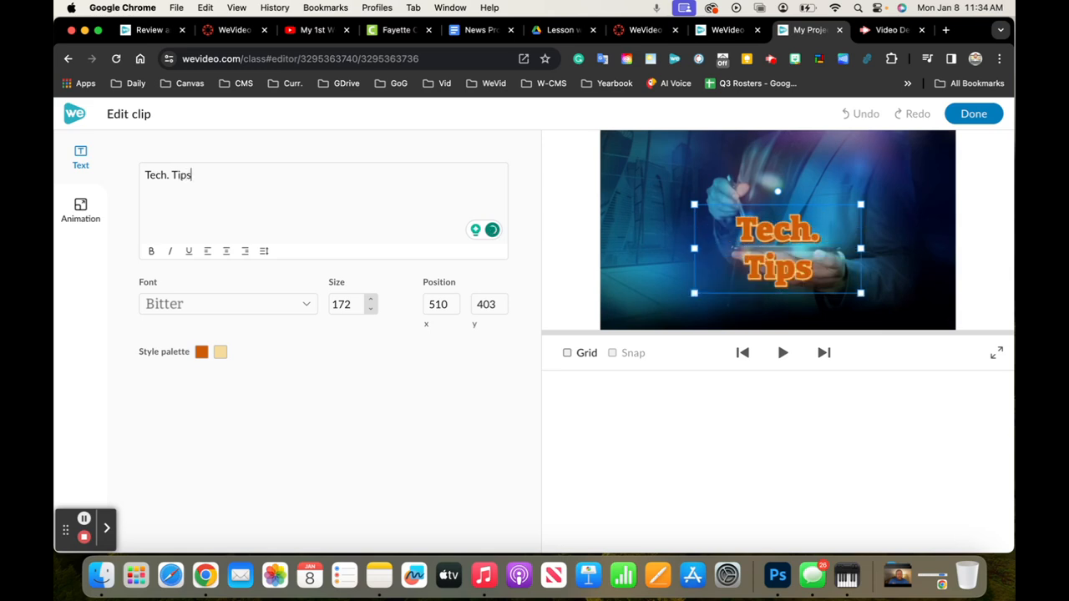
Enlarge the "Tech. Tips" text to about size 285 and center it over the video at about x 241, y 180
{"action": "left_click_drag", "start_coordinate": [841, 278], "coordinate": [902, 282]}
{"action": "left_click_drag", "start_coordinate": [759, 237], "coordinate": [819, 262]}
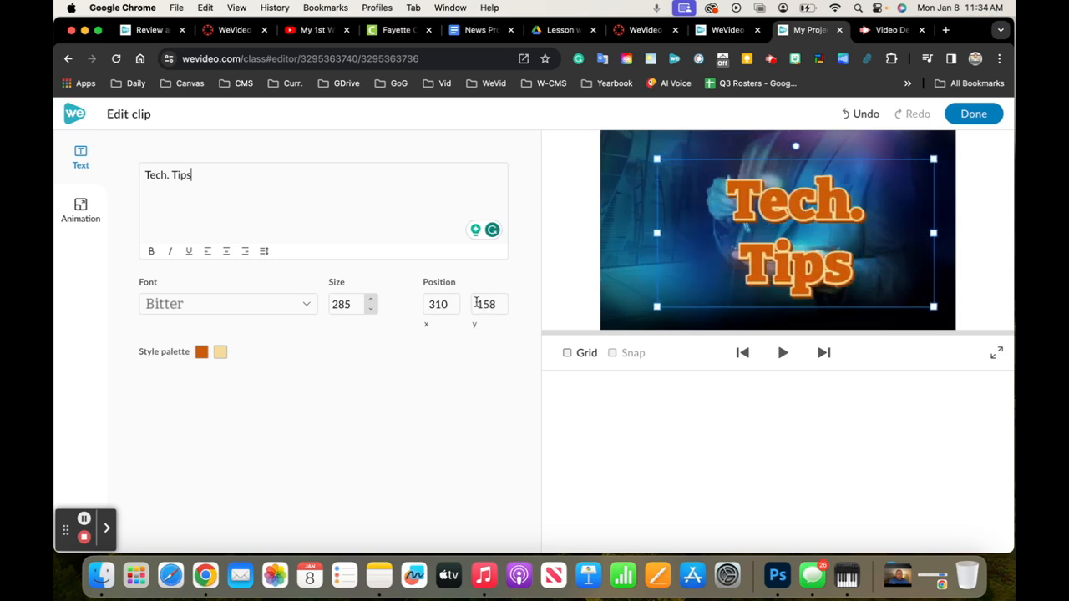
{"action": "mouse_move", "coordinate": [718, 291]}
{"action": "left_mouse_down"}
{"action": "mouse_move", "coordinate": [701, 267]}
{"action": "mouse_move", "coordinate": [706, 296]}
{"action": "left_mouse_up"}
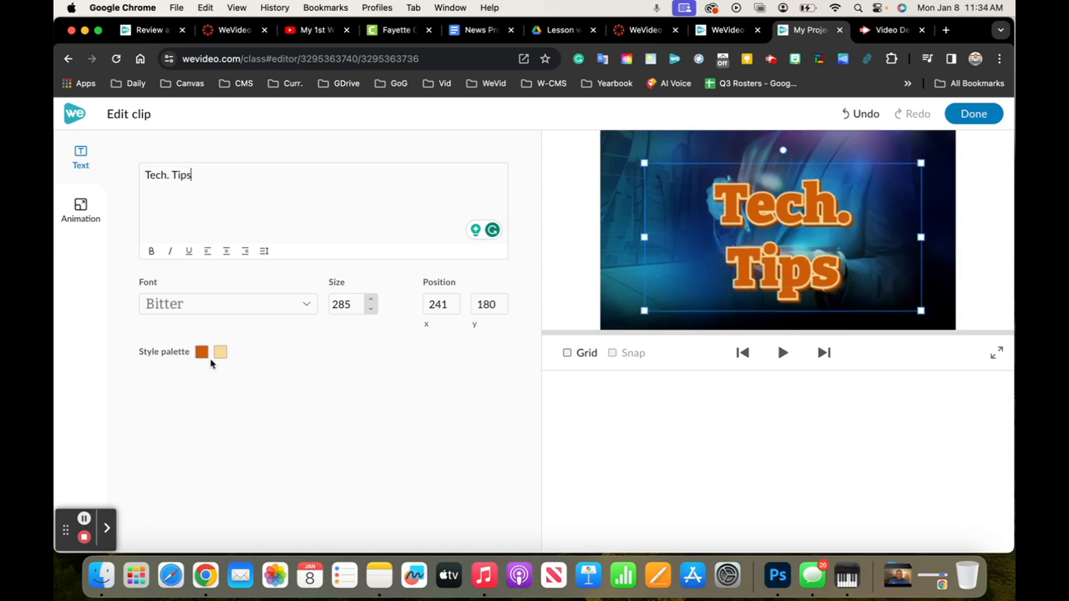
Color the "Tech. Tips" title with green 00b050 as the first style color and blue as the second, and finish editing the clip
{"action": "left_click", "coordinate": [201, 353]}
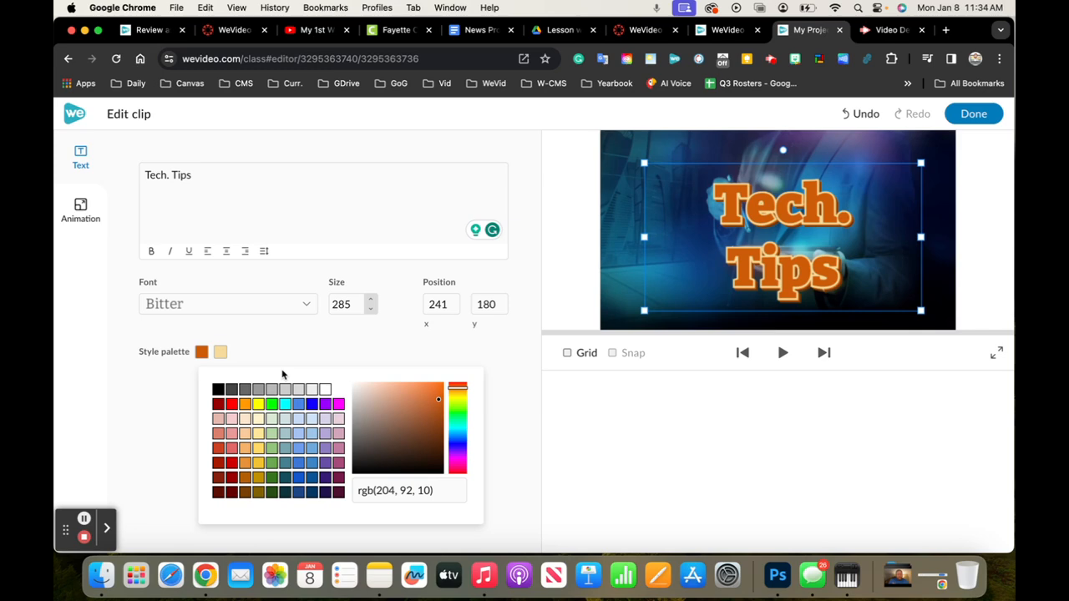
{"action": "left_click", "coordinate": [272, 479]}
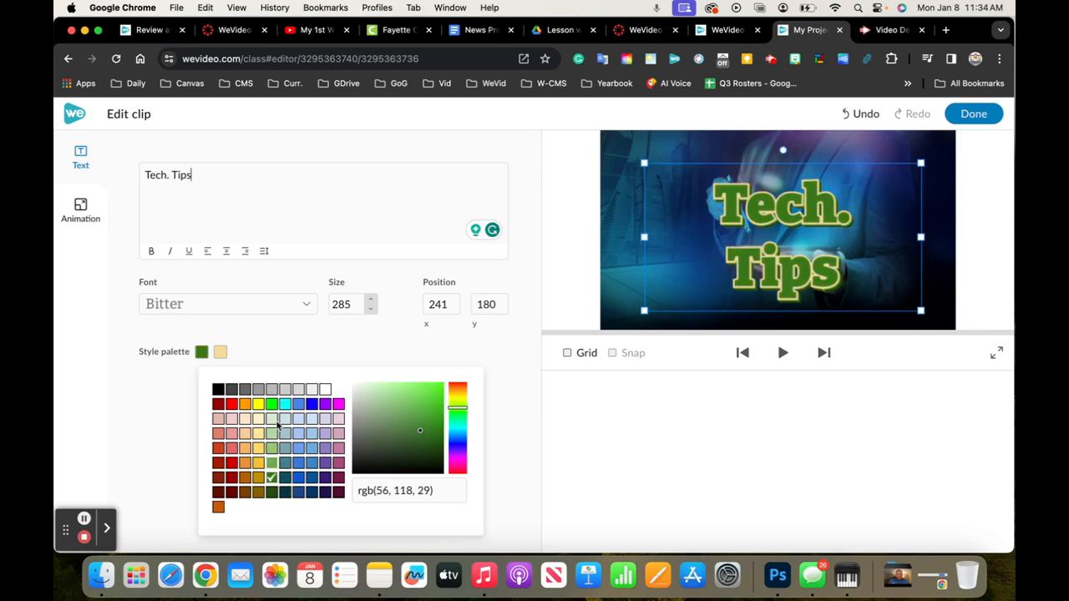
{"action": "triple_click", "coordinate": [396, 490]}
{"action": "key", "text": "BackSpace"}
{"action": "type", "text": "00b050"}
{"action": "key", "text": "Return"}
{"action": "left_click", "coordinate": [221, 353]}
{"action": "left_click", "coordinate": [326, 401]}
{"action": "left_click", "coordinate": [133, 435]}
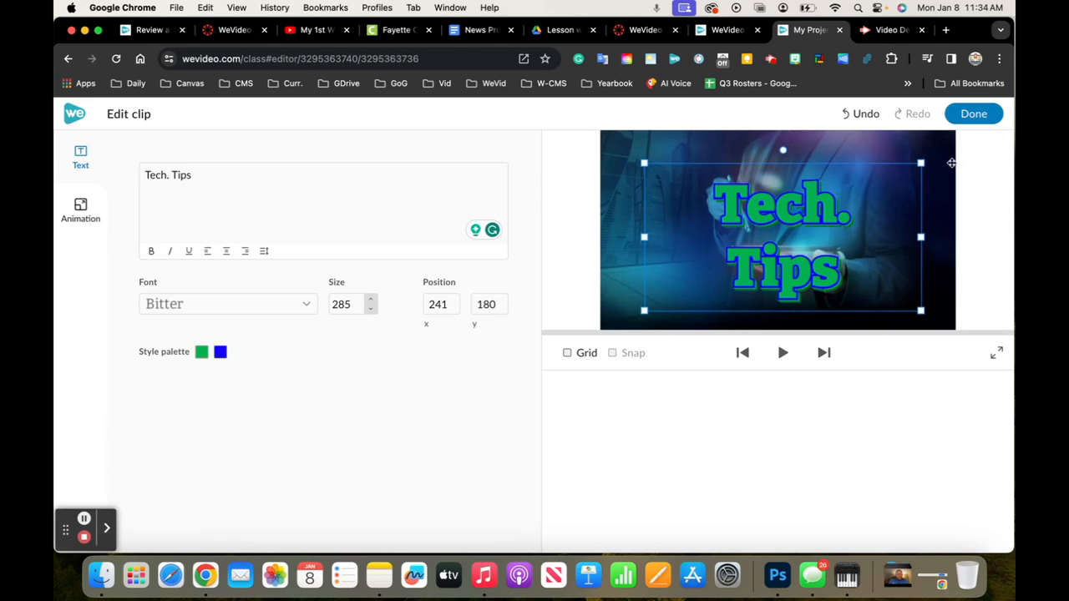
{"action": "left_click", "coordinate": [974, 114]}
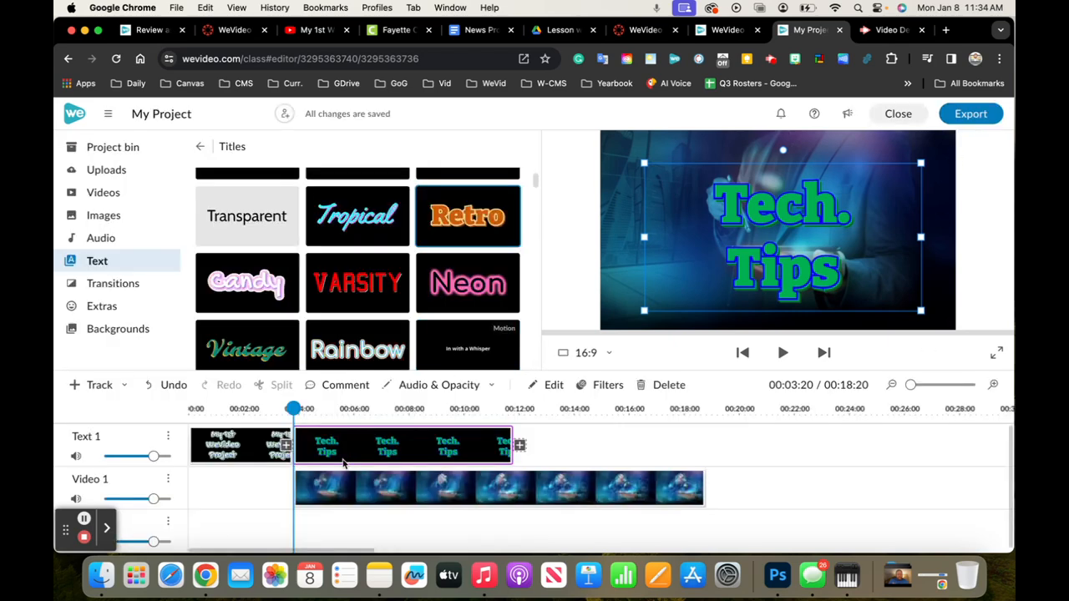
Play the timeline from the beginning to review the "Tech. Tips" title over the technology clip
{"action": "left_click_drag", "start_coordinate": [293, 408], "coordinate": [125, 367]}
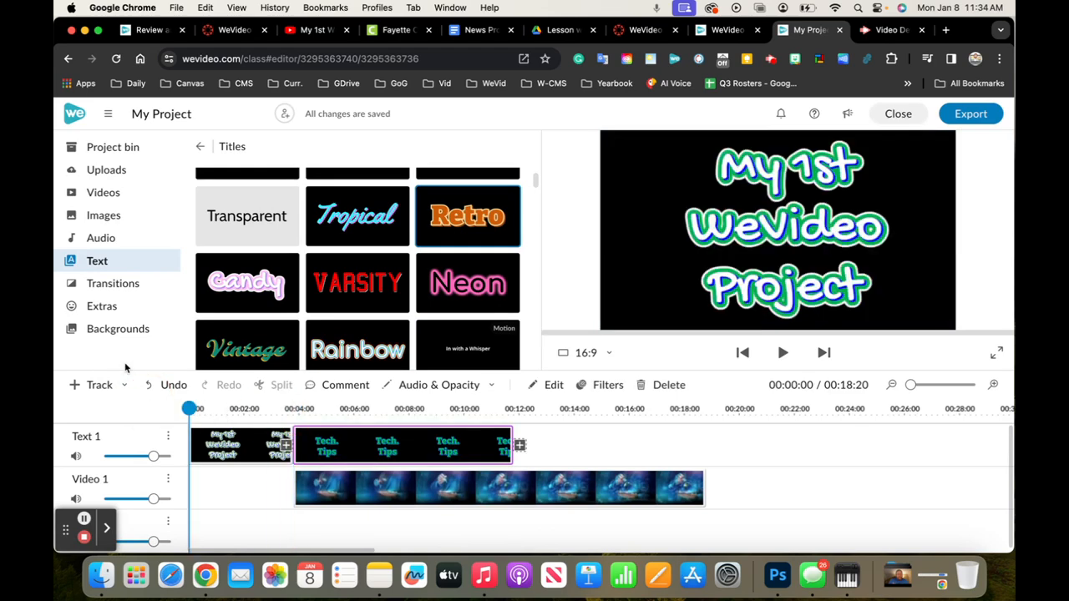
{"action": "key", "text": "space"}
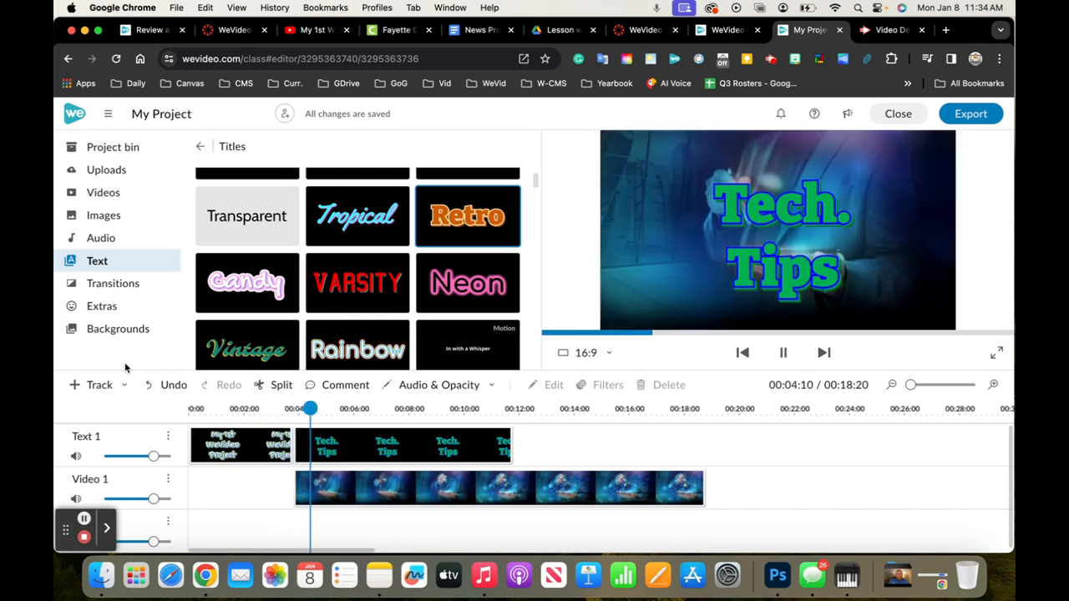
{"action": "key", "text": "space"}
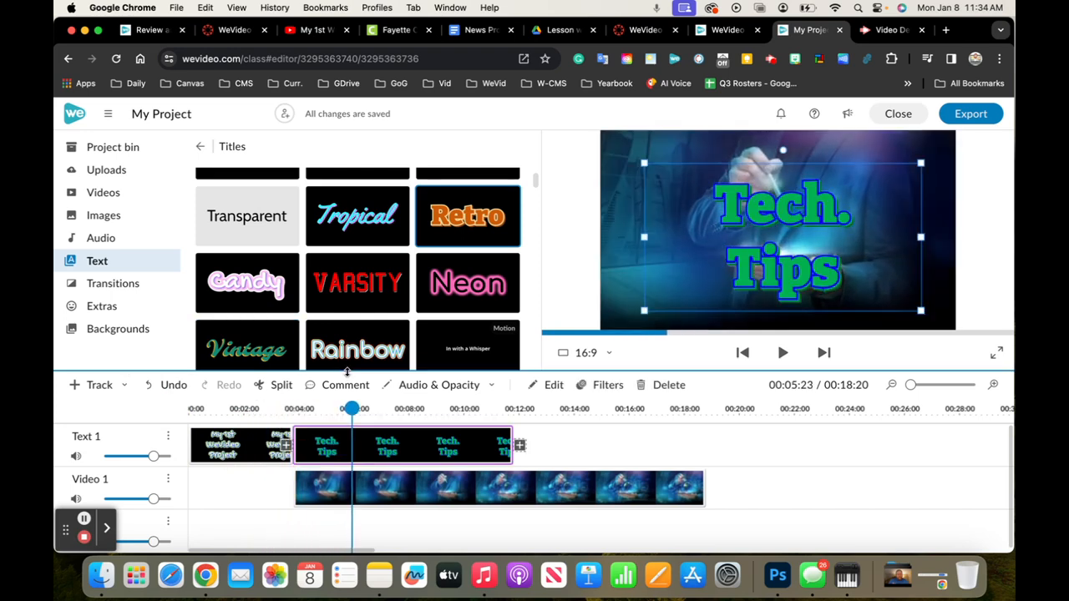
Extend the "Tech. Tips" title to end together with the technology clip, and select the first title clip
{"action": "left_click", "coordinate": [515, 440]}
{"action": "left_click_drag", "start_coordinate": [514, 440], "coordinate": [247, 427]}
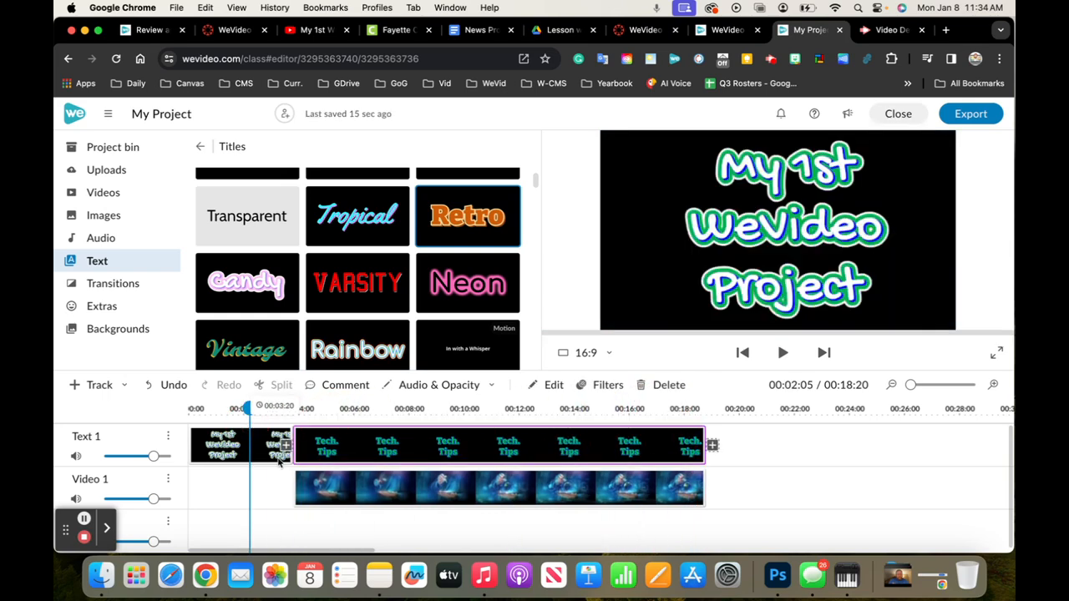
{"action": "left_click", "coordinate": [268, 451]}
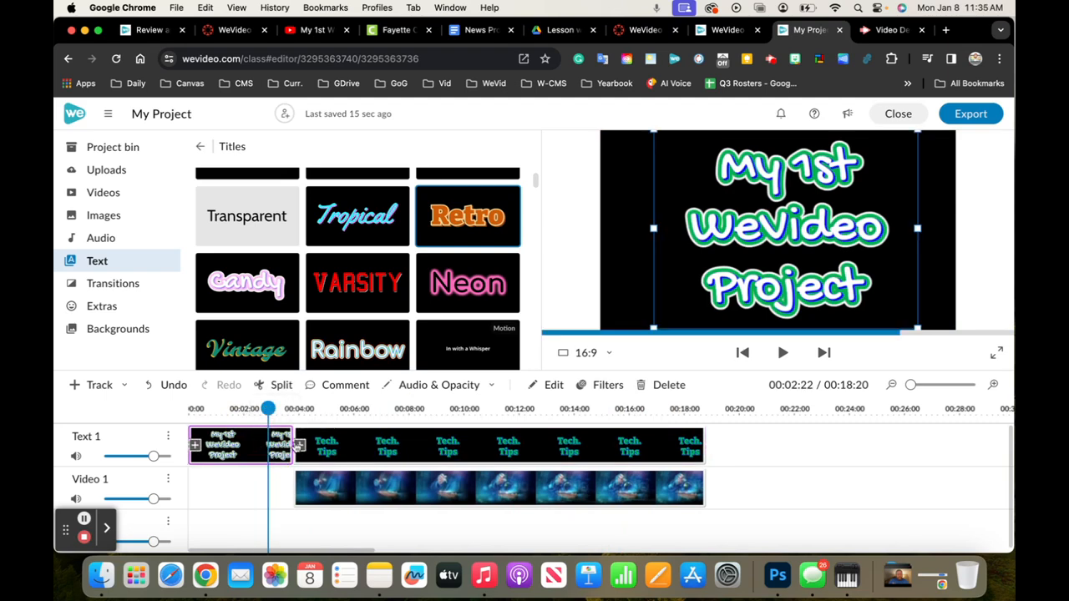
Add a 1-second cross fade between the two title clips and another at the start of the technology clip
{"action": "left_click", "coordinate": [298, 445]}
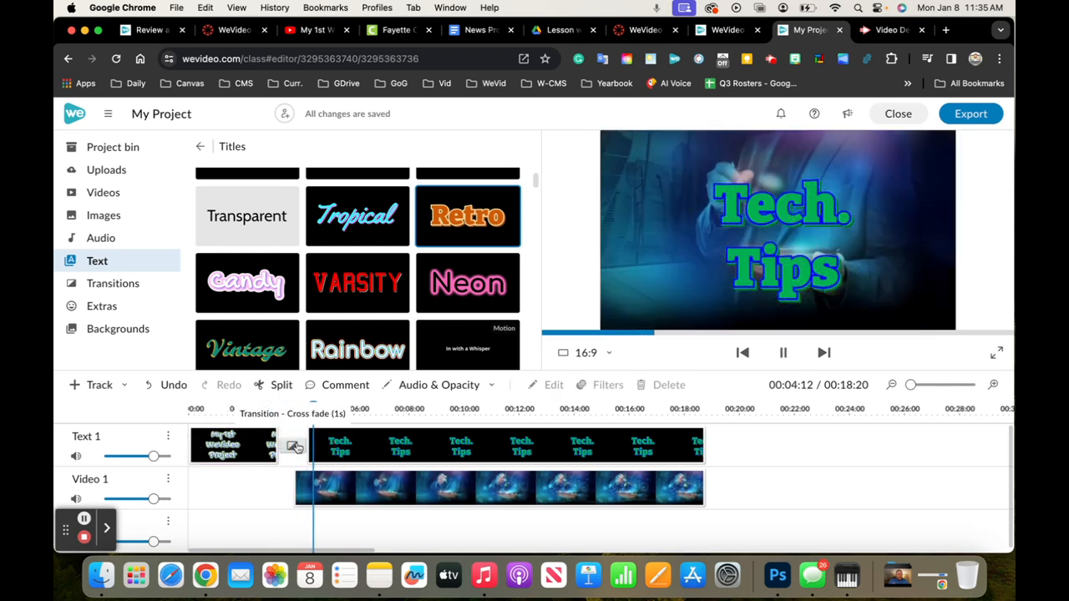
{"action": "left_click", "coordinate": [311, 491]}
{"action": "left_click", "coordinate": [285, 488]}
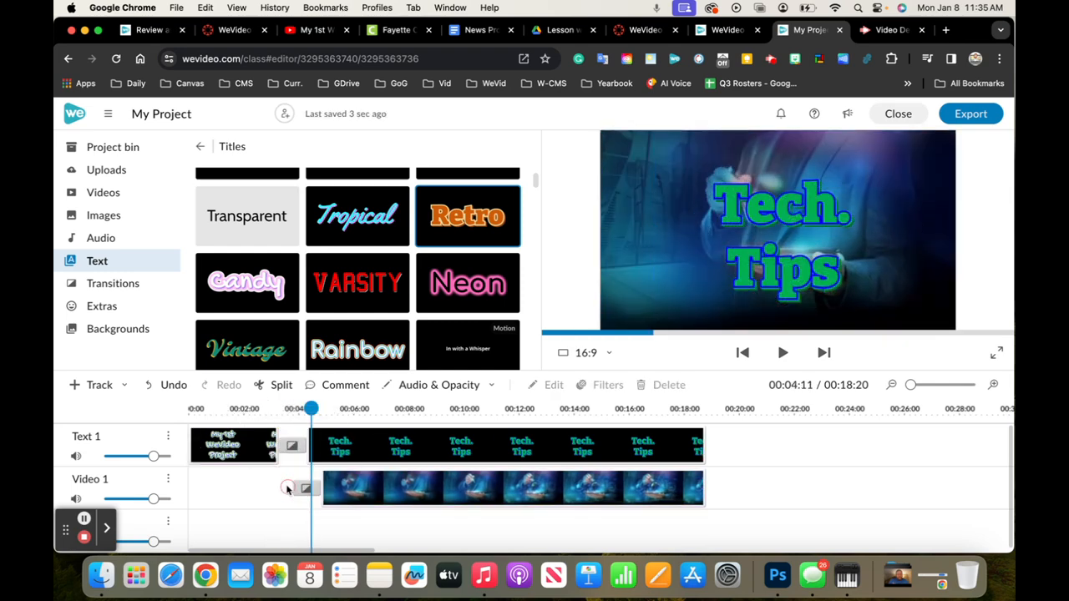
{"action": "left_click", "coordinate": [302, 489]}
{"action": "left_click", "coordinate": [387, 419]}
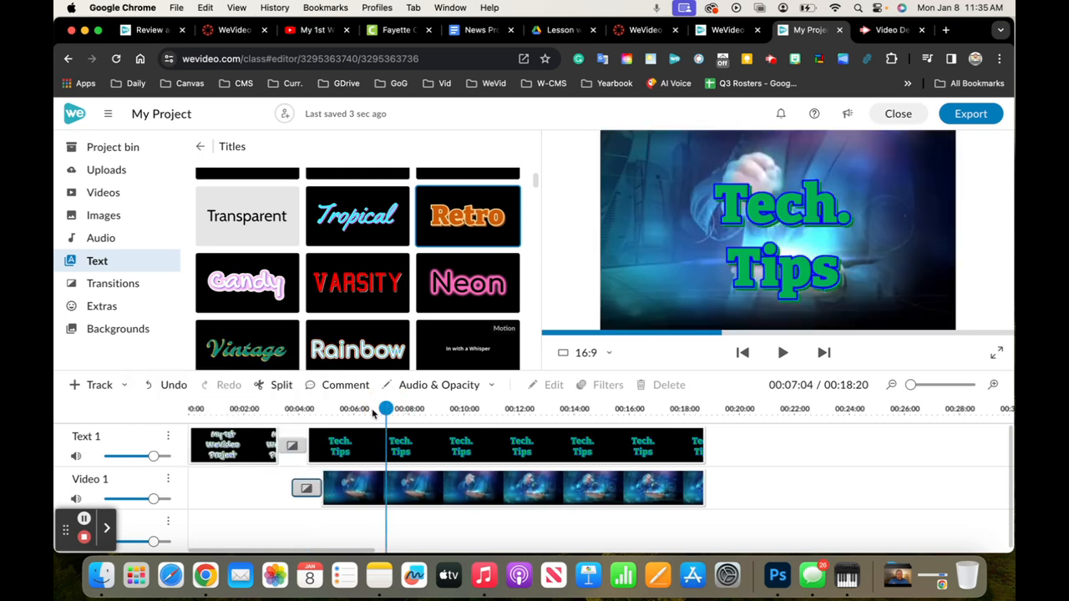
Play the timeline from the beginning to review the cross fades
{"action": "left_click", "coordinate": [131, 411]}
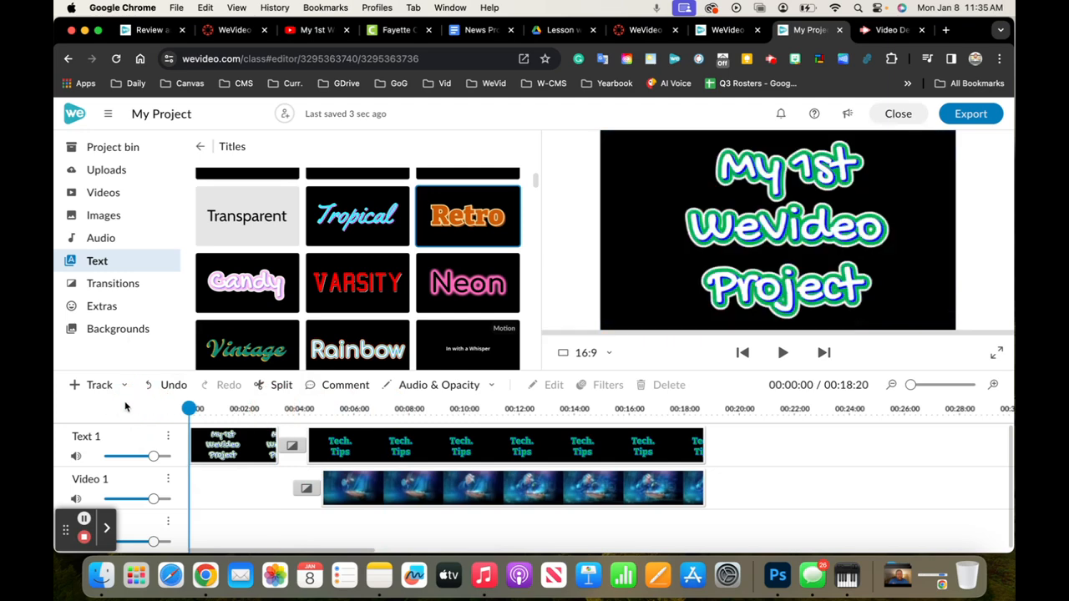
{"action": "key", "text": "space"}
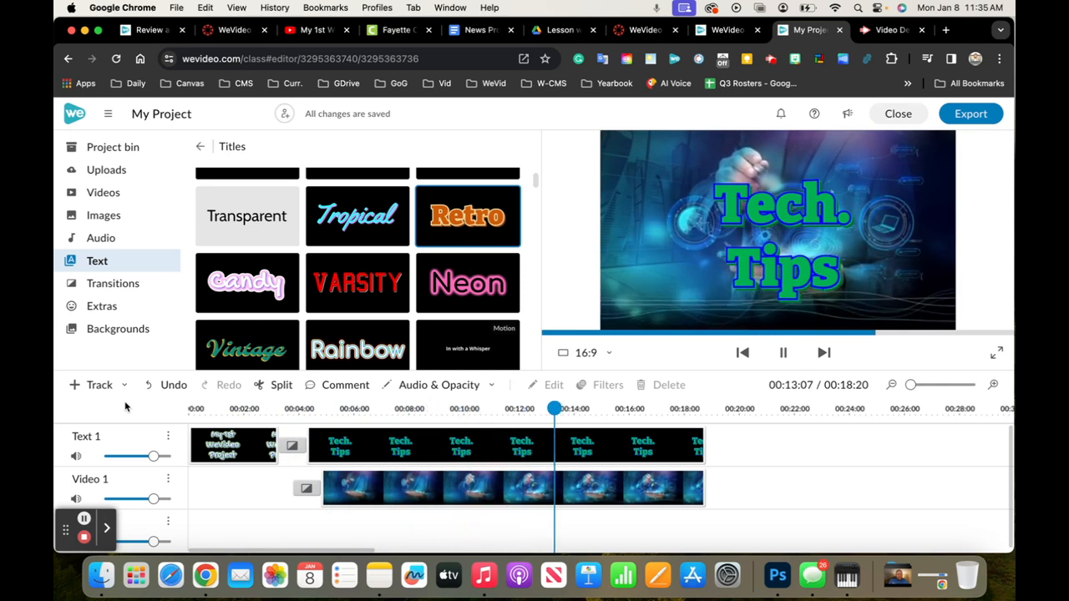
{"action": "key", "text": "space"}
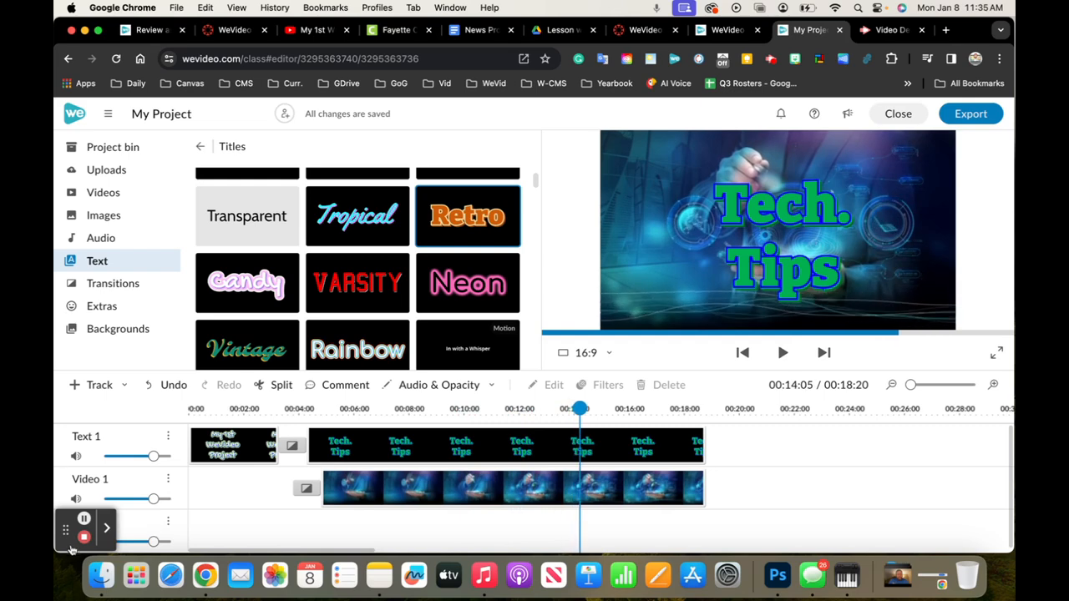
{"action": "left_click_drag", "start_coordinate": [65, 530], "coordinate": [962, 532]}
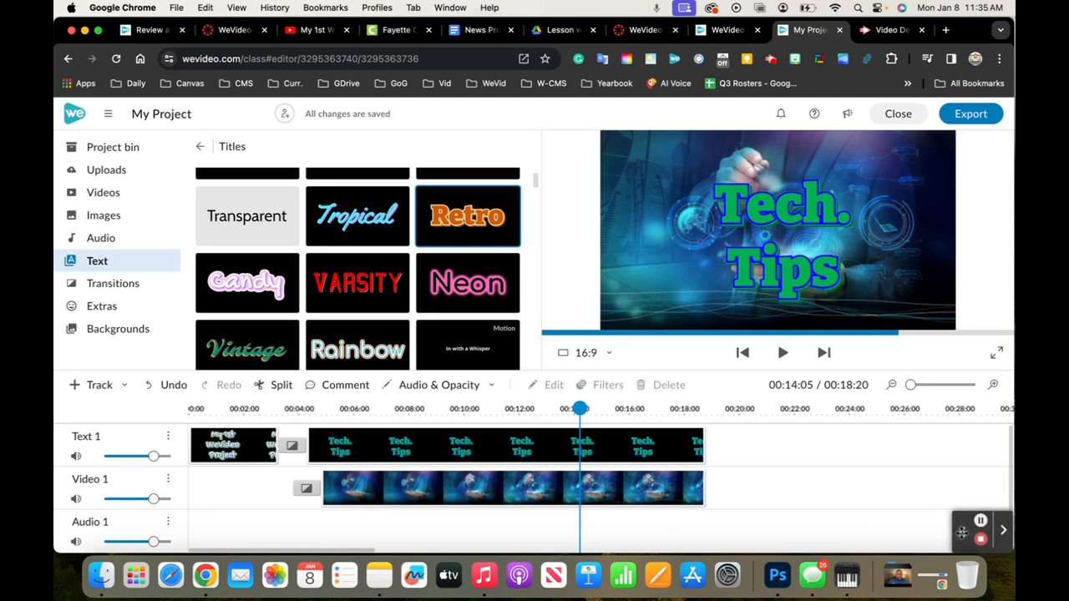
{"action": "left_click_drag", "start_coordinate": [580, 408], "coordinate": [55, 378]}
{"action": "key", "text": "space"}
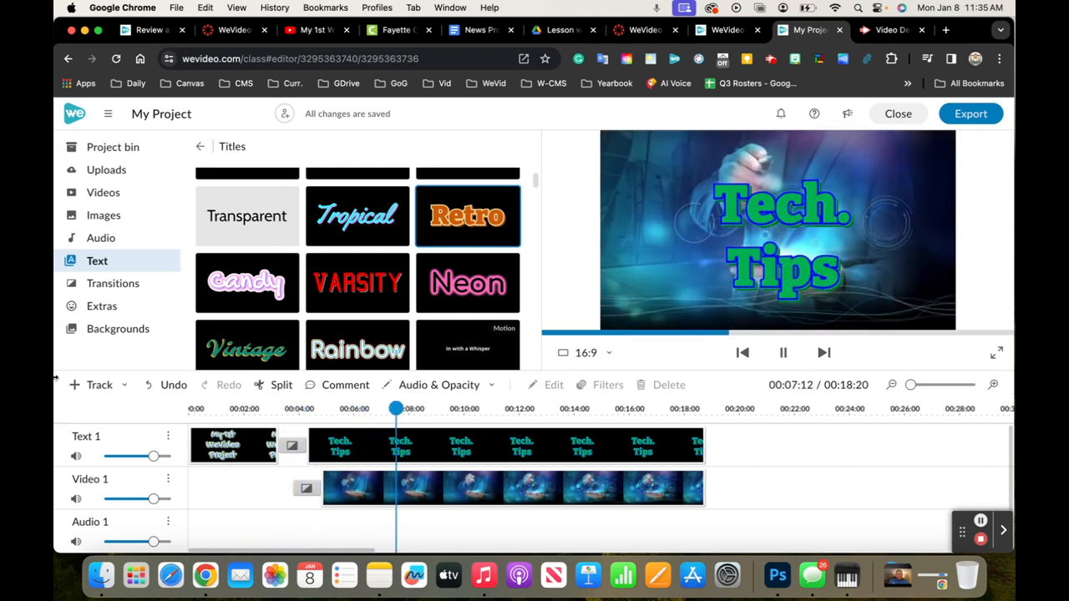
{"action": "key", "text": "space"}
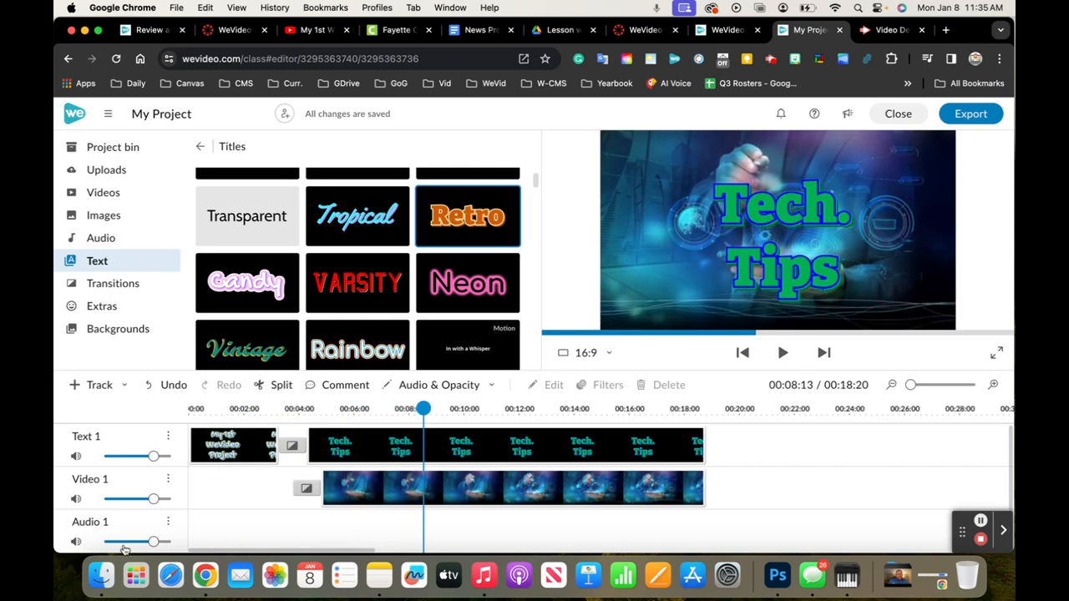
Search the stock audio library for "hip hop"
{"action": "left_click", "coordinate": [225, 525]}
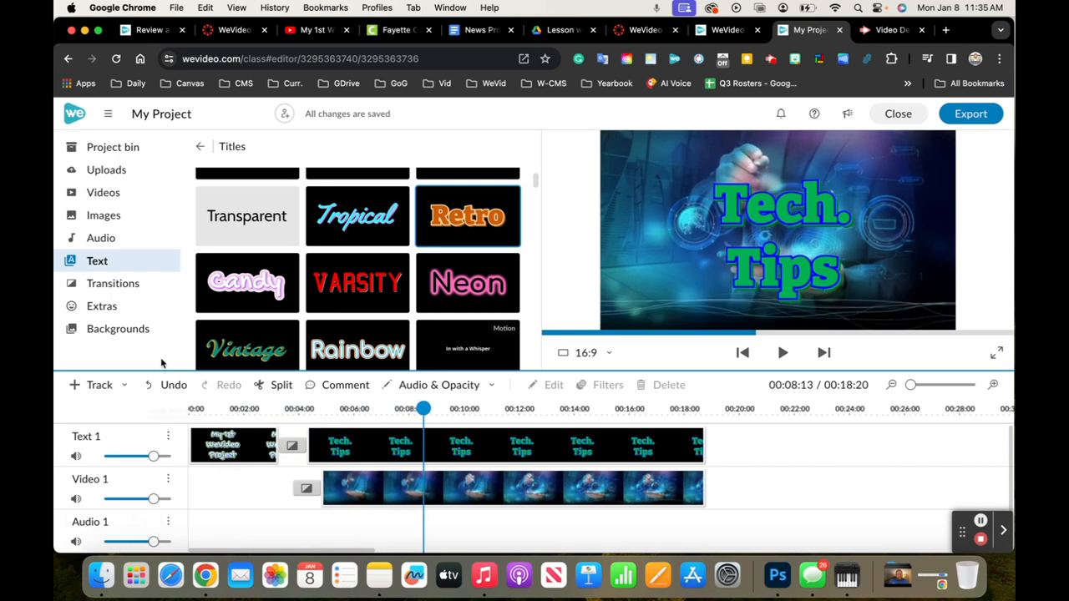
{"action": "left_click", "coordinate": [107, 240]}
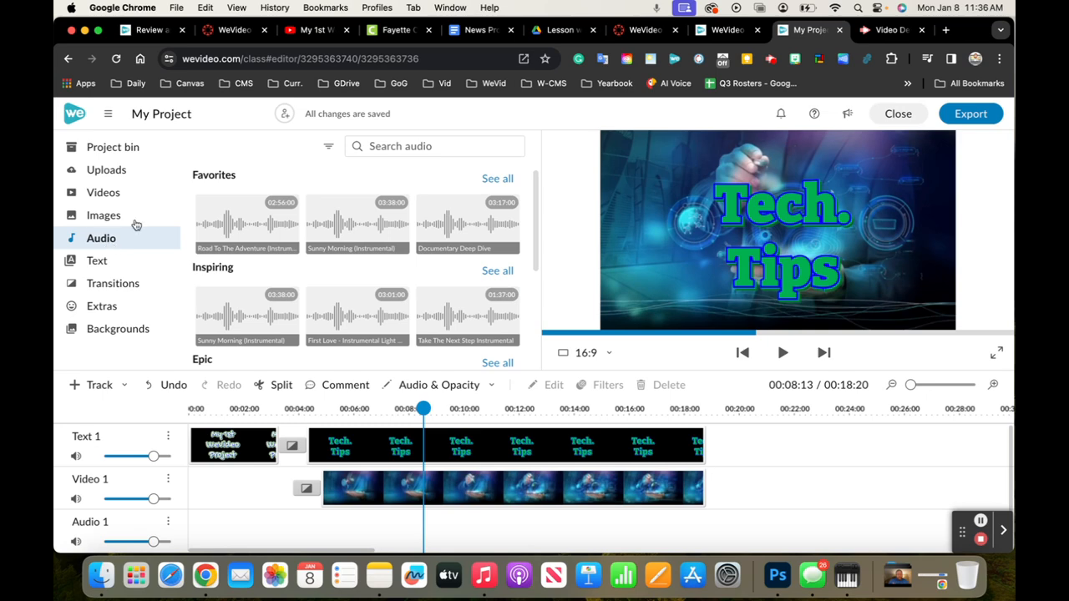
{"action": "left_click", "coordinate": [410, 146]}
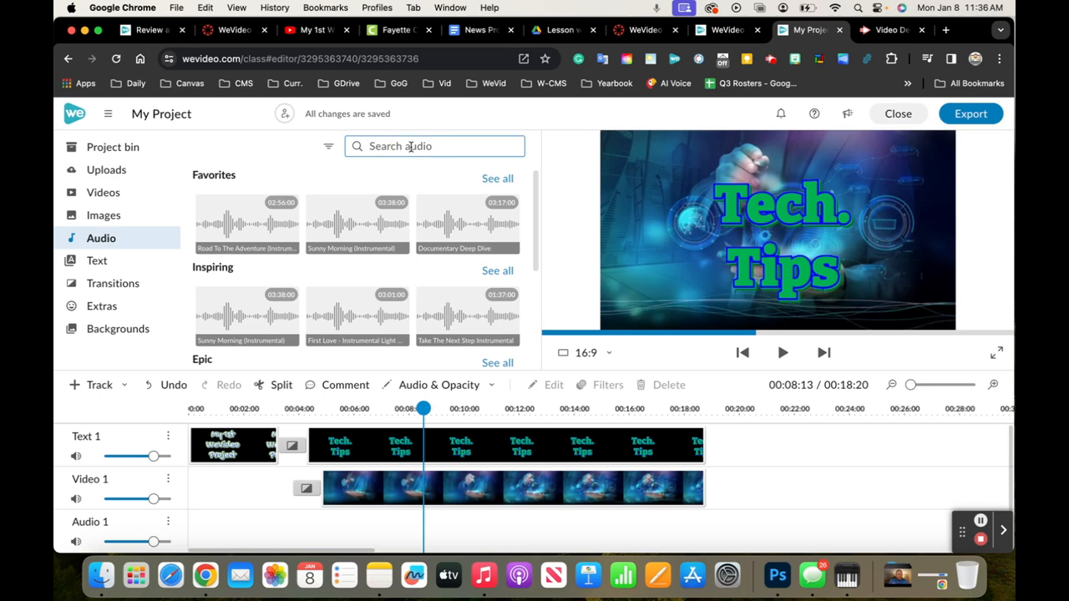
{"action": "type", "text": "hio"}
{"action": "type", "text": " hop"}
{"action": "key", "text": "Return"}
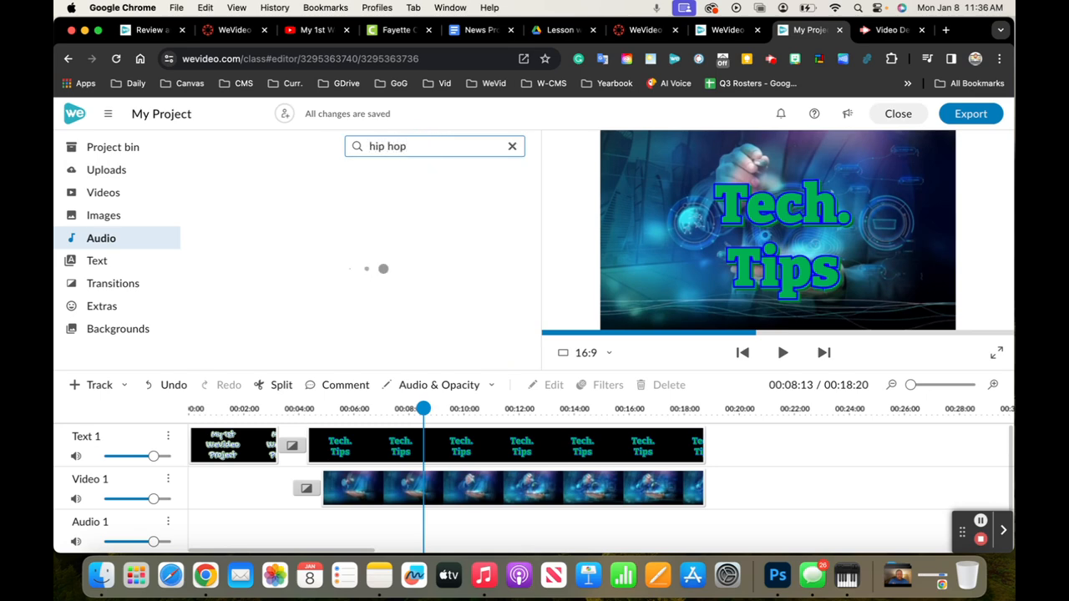
Try "Soul Slippin' (No Vocals)" as background music at the start of Audio 1, and delete it from the timeline
{"action": "left_click", "coordinate": [376, 200]}
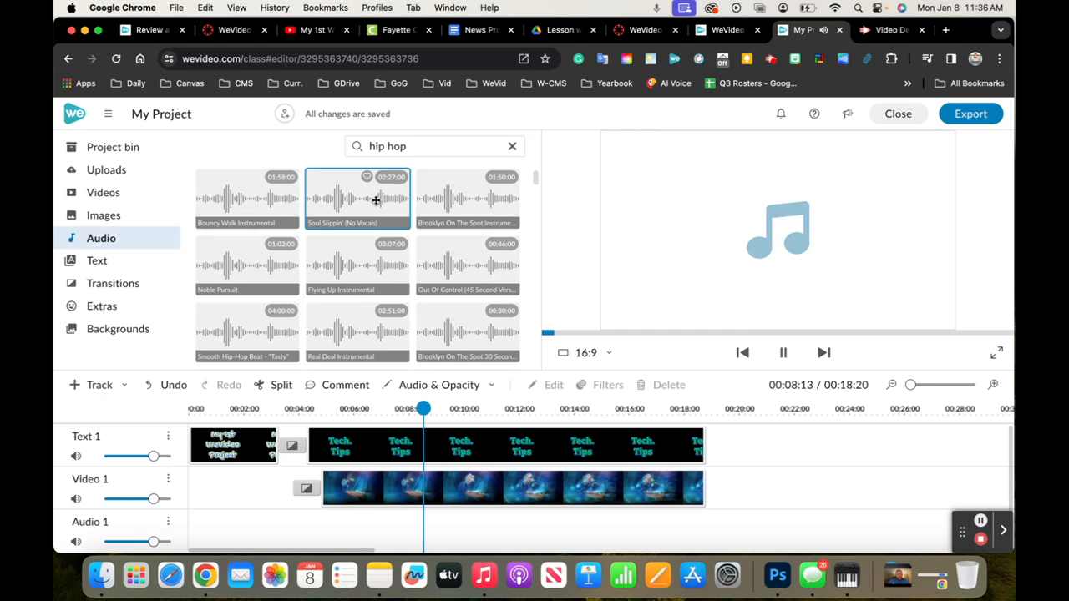
{"action": "left_click_drag", "start_coordinate": [376, 200], "coordinate": [204, 524]}
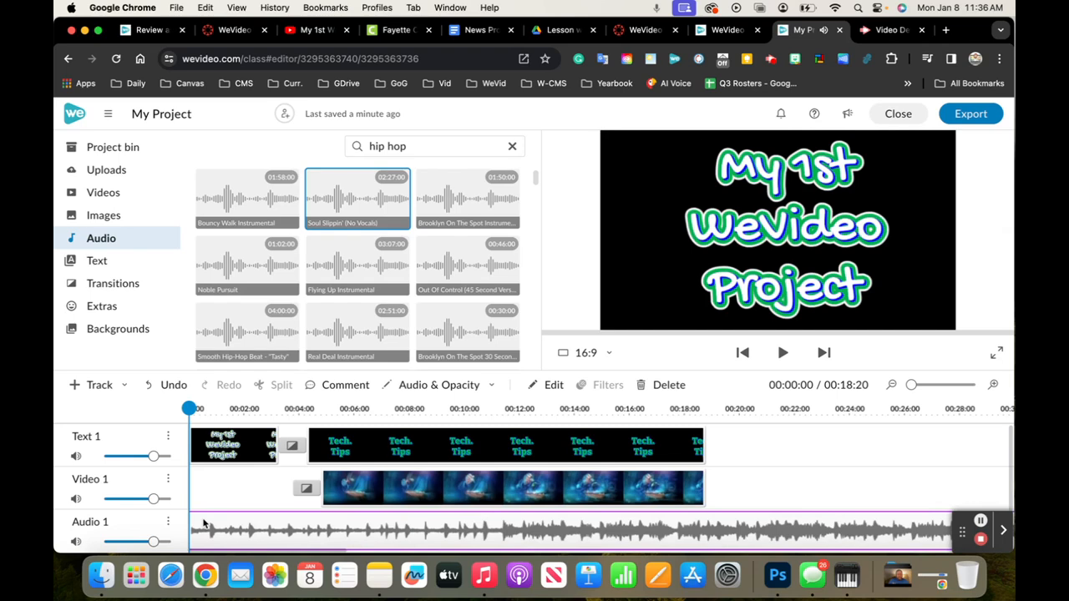
{"action": "key", "text": "space"}
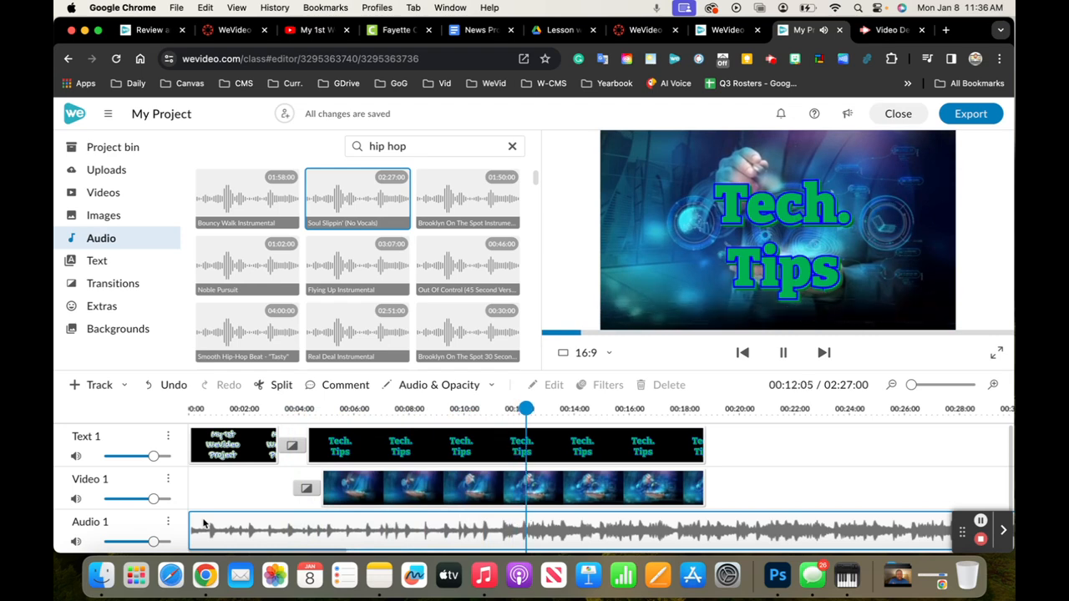
{"action": "left_click", "coordinate": [203, 525]}
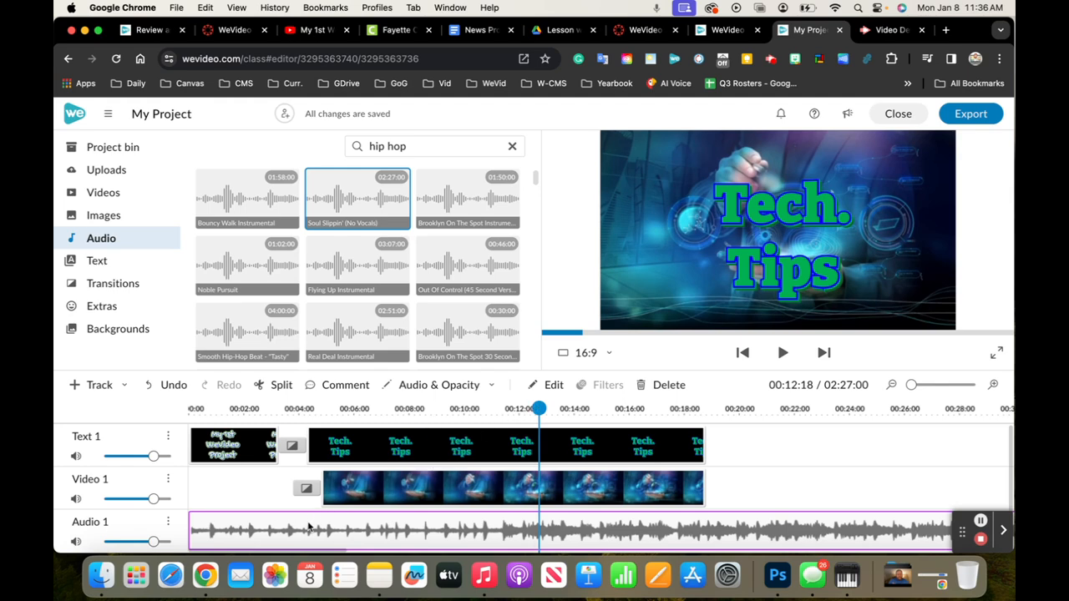
{"action": "key", "text": "Delete"}
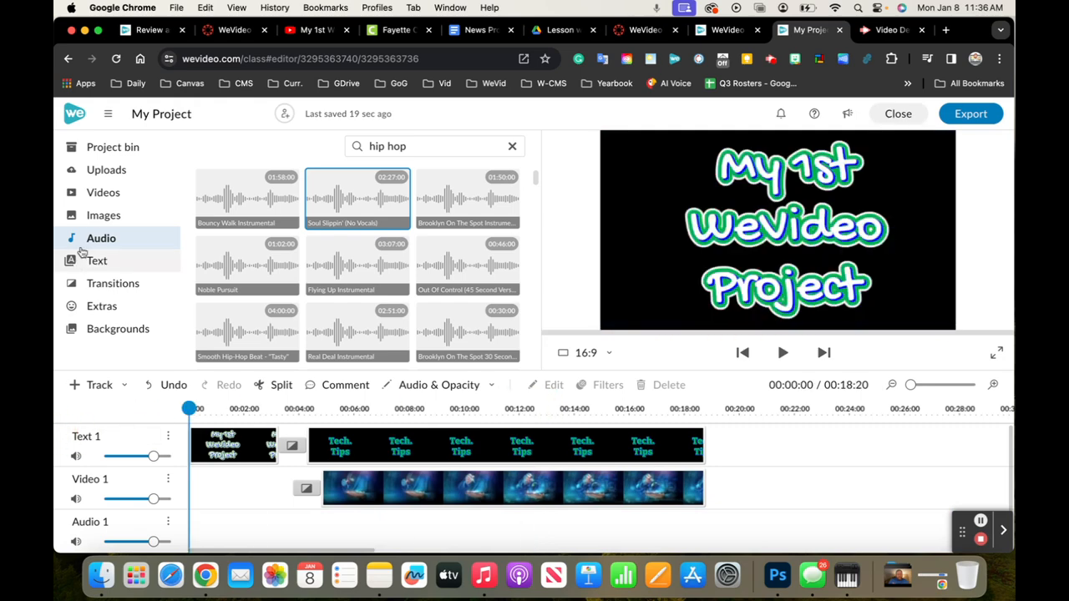
Record a voice narration of about 8 seconds with the default MacBook Pro microphone, preview it and save it
{"action": "left_click", "coordinate": [99, 147]}
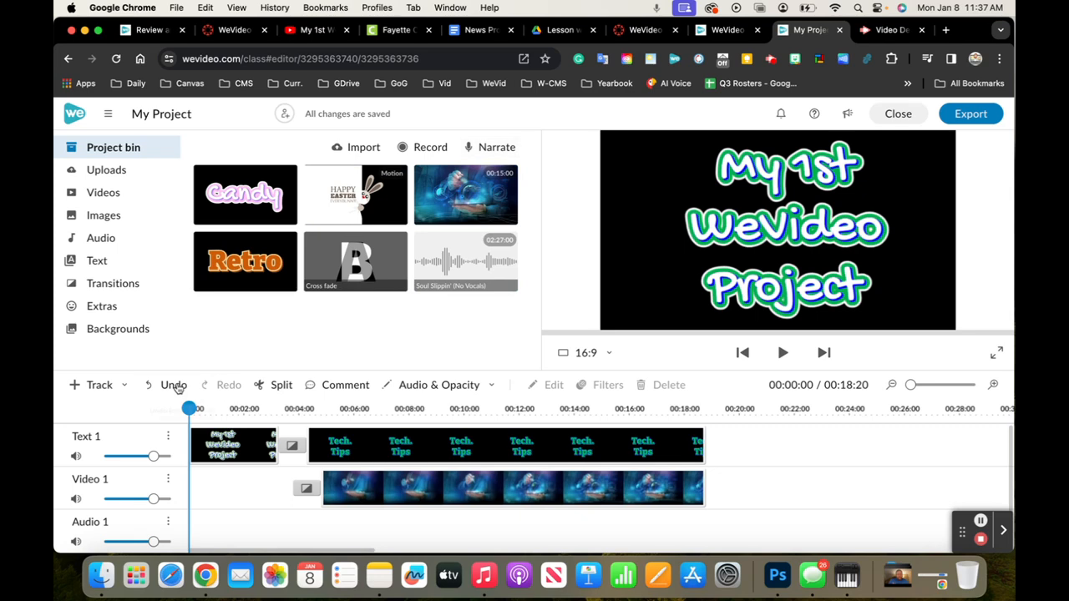
{"action": "left_click", "coordinate": [485, 147]}
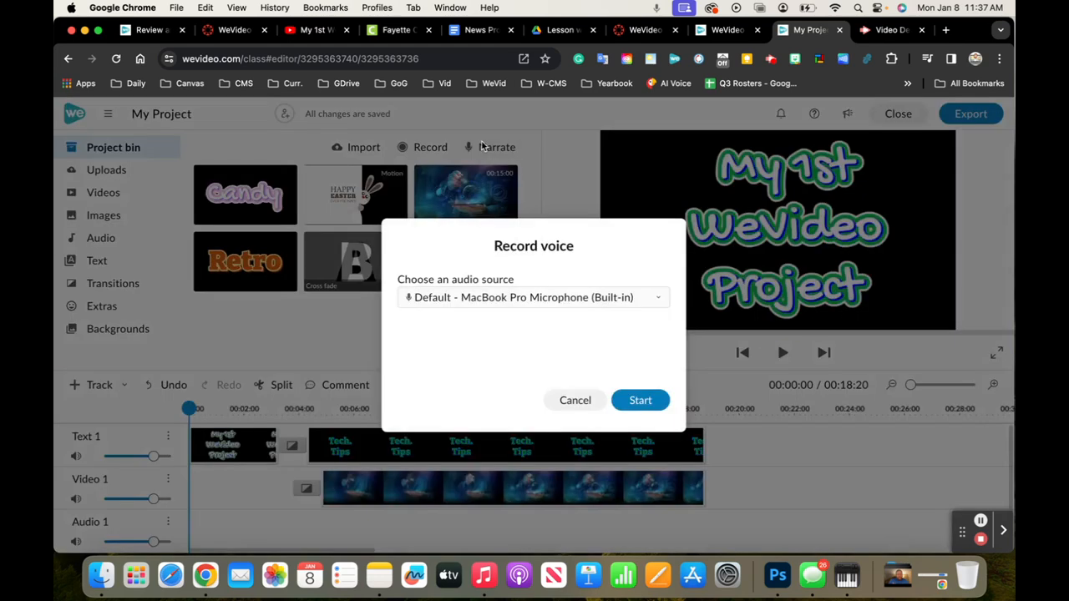
{"action": "left_click", "coordinate": [639, 404]}
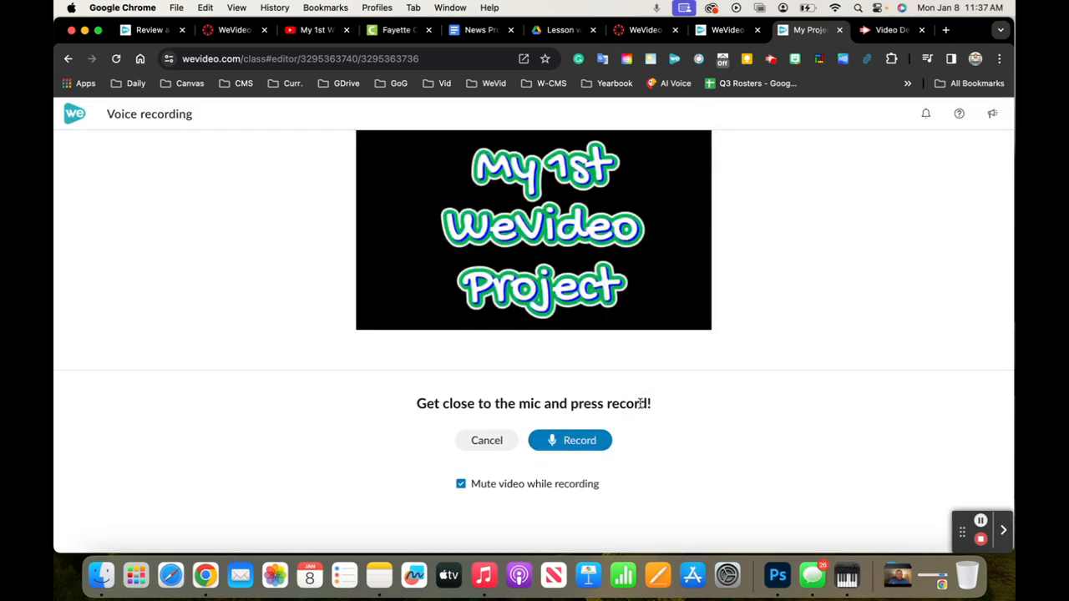
{"action": "left_click", "coordinate": [589, 443]}
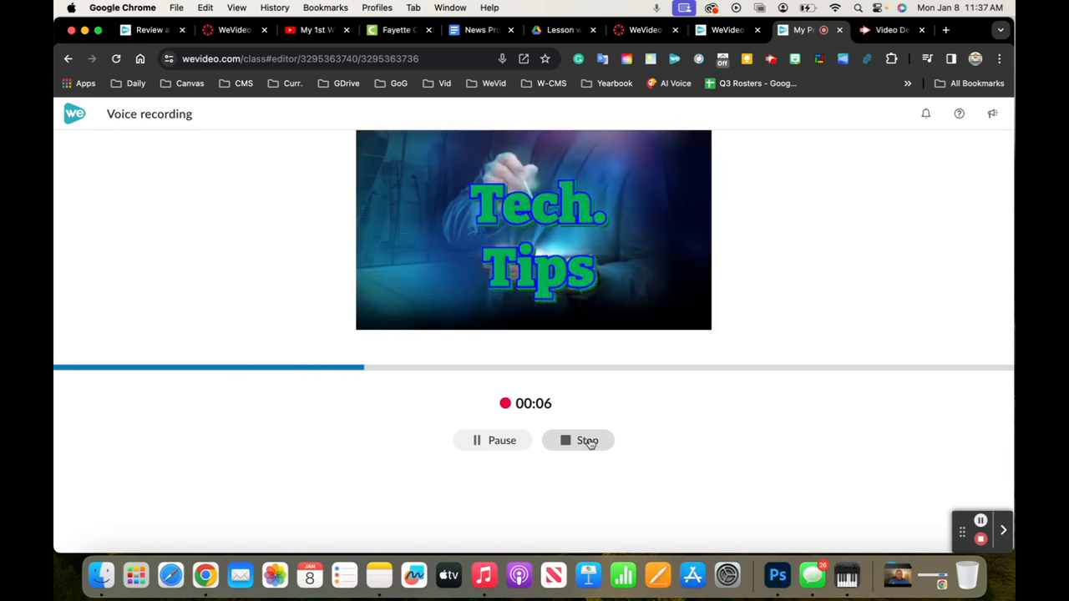
{"action": "left_click", "coordinate": [588, 441]}
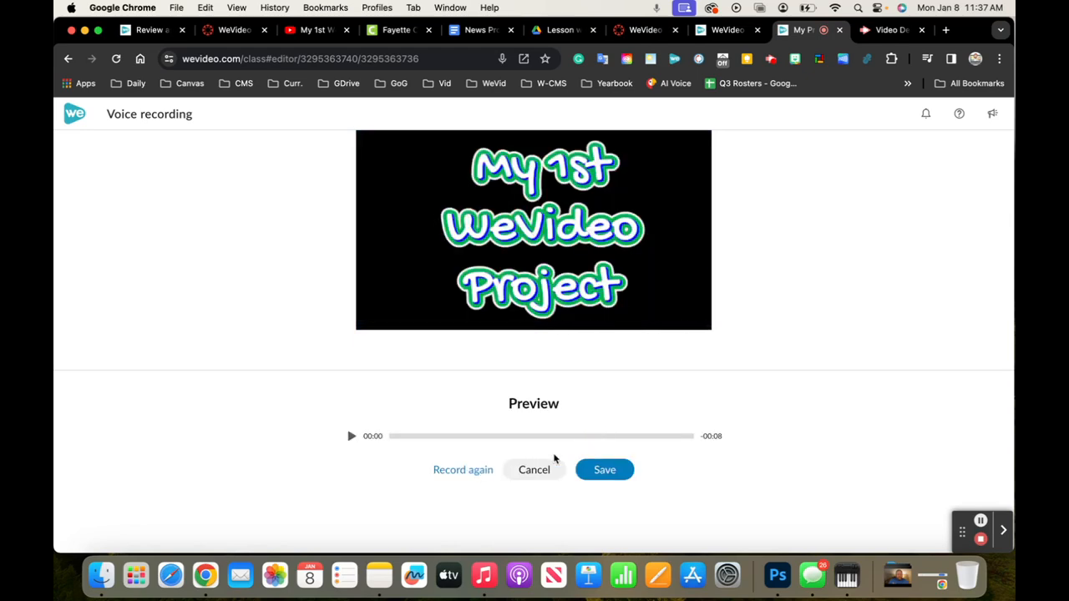
{"action": "left_click", "coordinate": [351, 437]}
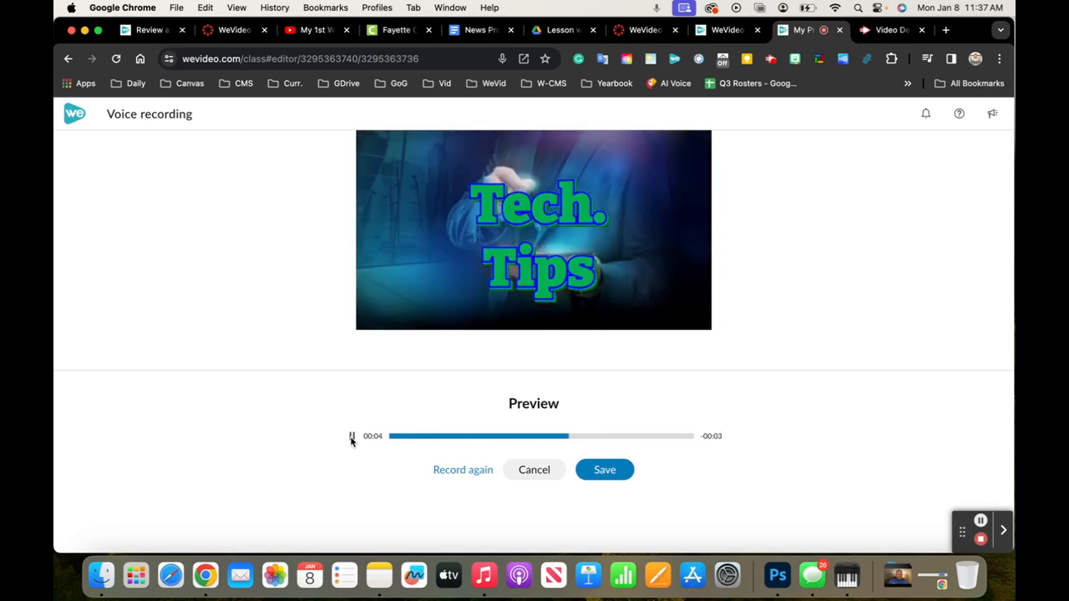
{"action": "left_click", "coordinate": [610, 476]}
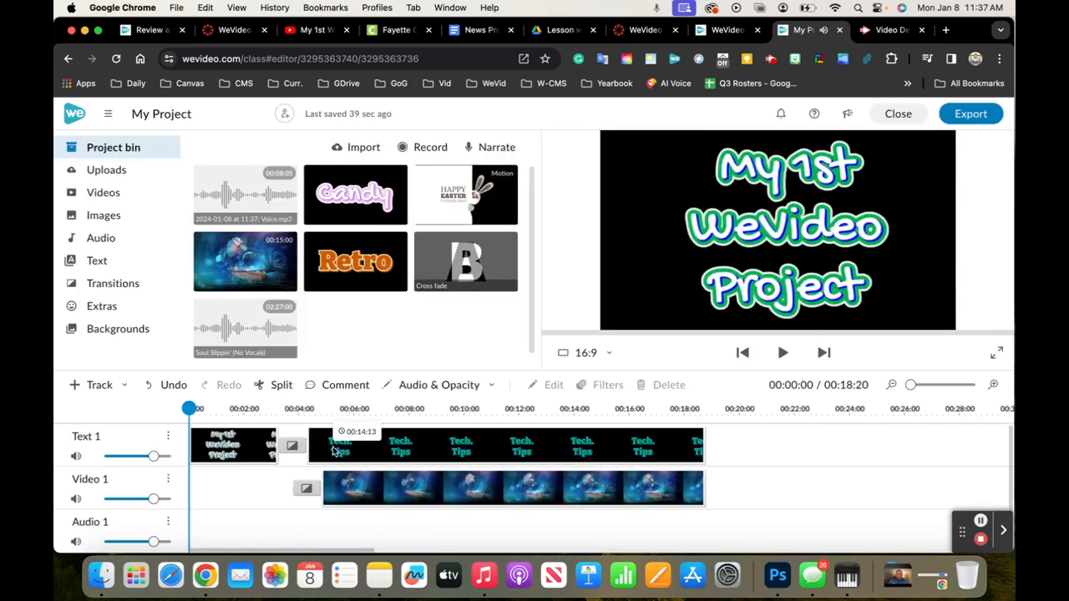
Play the timeline from the beginning to check the recorded narration
{"action": "key", "text": "space"}
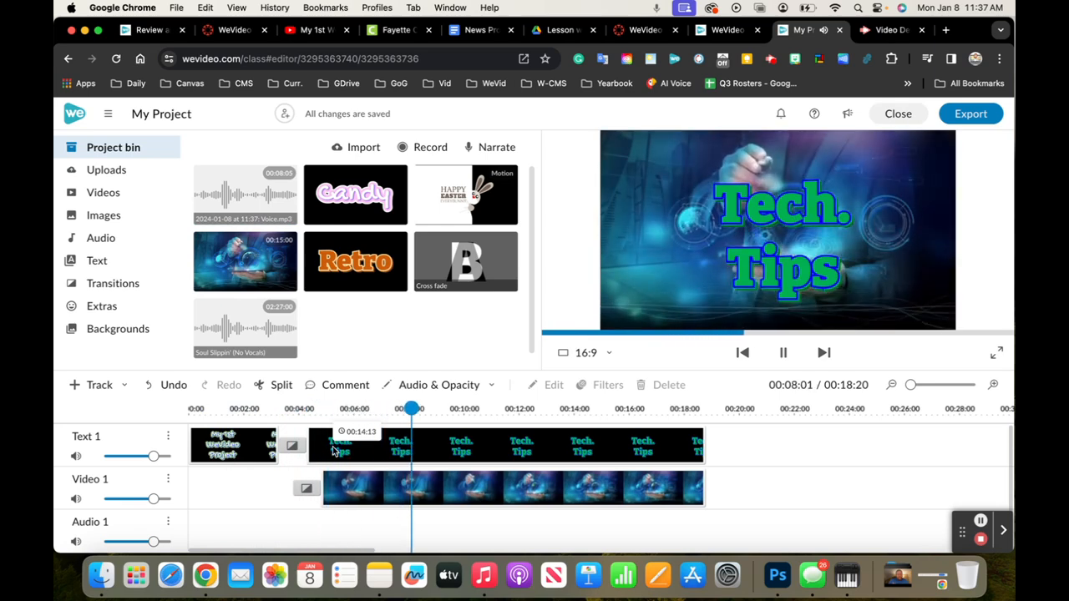
{"action": "key", "text": "space"}
{"action": "scroll", "coordinate": [451, 486], "scroll_direction": "down", "scroll_amount": 1}
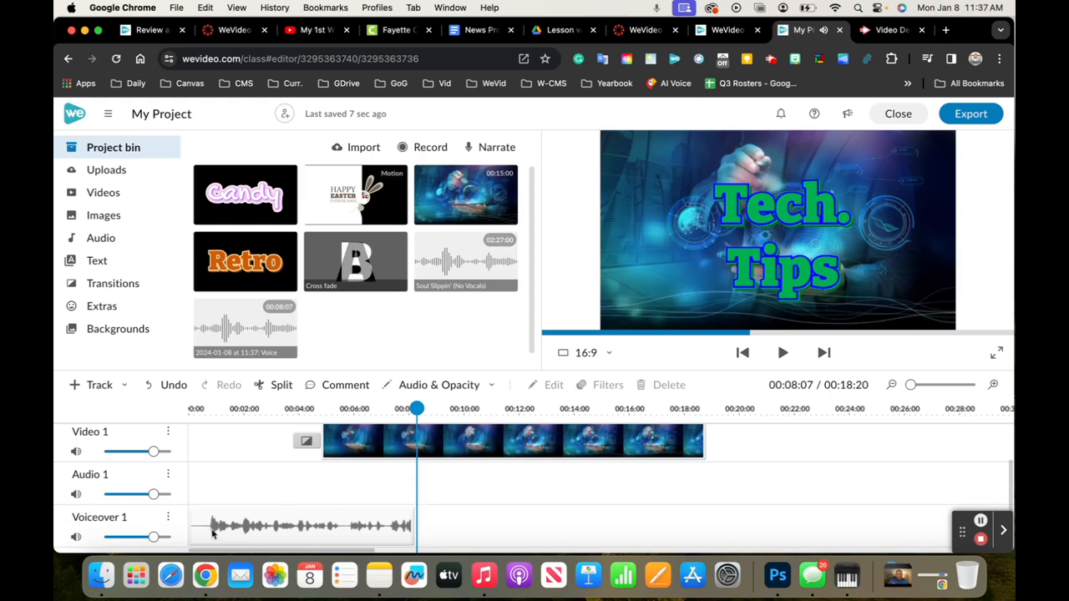
Place "Soul Slippin' (No Vocals)" from the "hip hop" audio results on Audio 1 at the start of the timeline
{"action": "left_click", "coordinate": [93, 246]}
{"action": "left_click", "coordinate": [421, 145]}
{"action": "type", "text": "hip hop"}
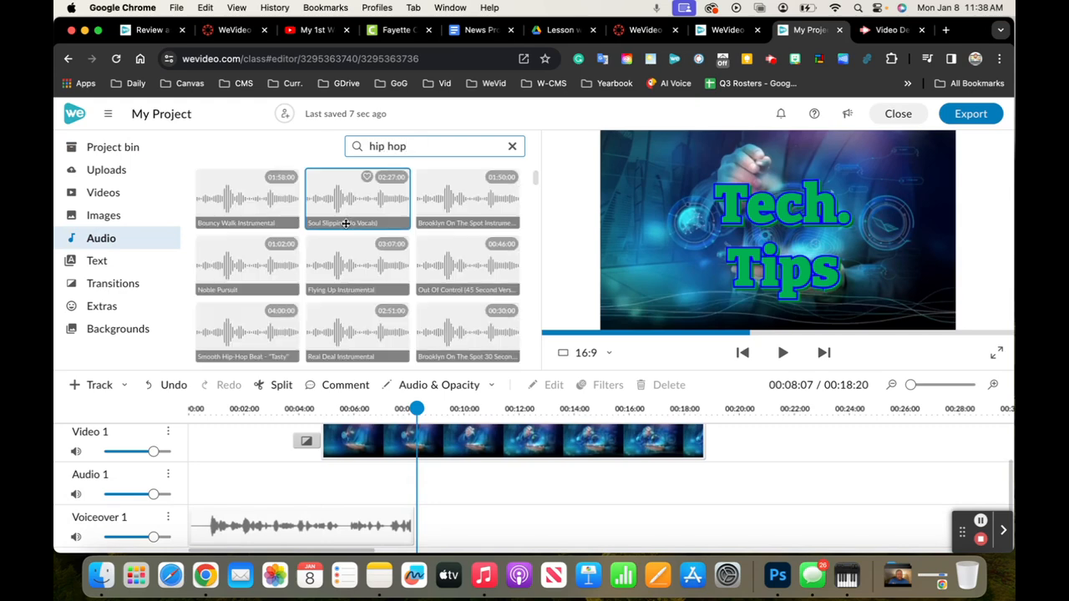
{"action": "left_click", "coordinate": [351, 198]}
{"action": "left_click_drag", "start_coordinate": [351, 198], "coordinate": [206, 498]}
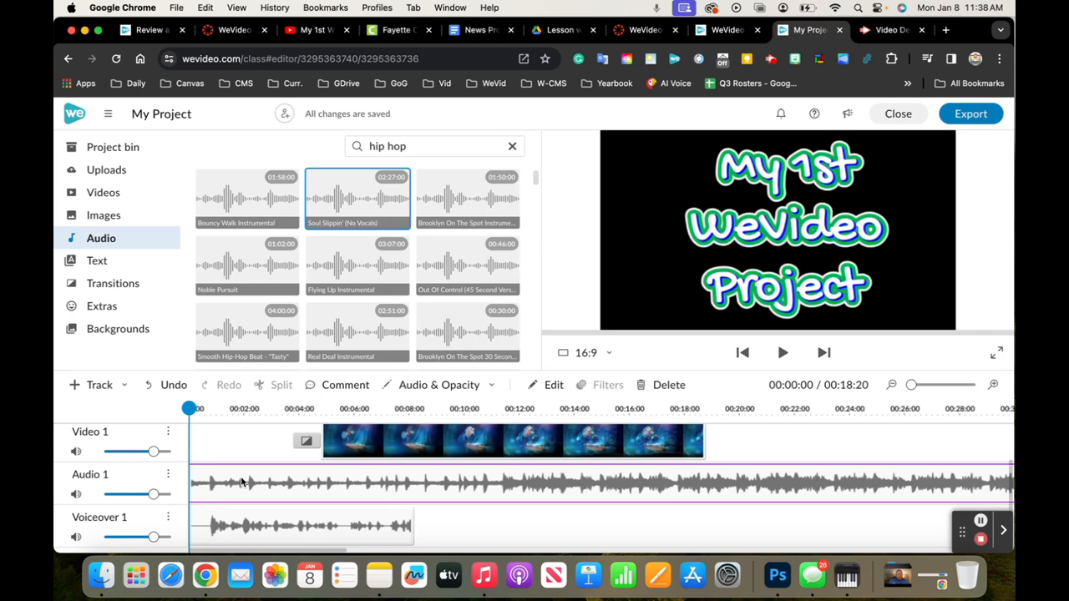
Set the Audio 1 music clip's volume to 25 and play the timeline to compare it with the narration
{"action": "double_click", "coordinate": [242, 482]}
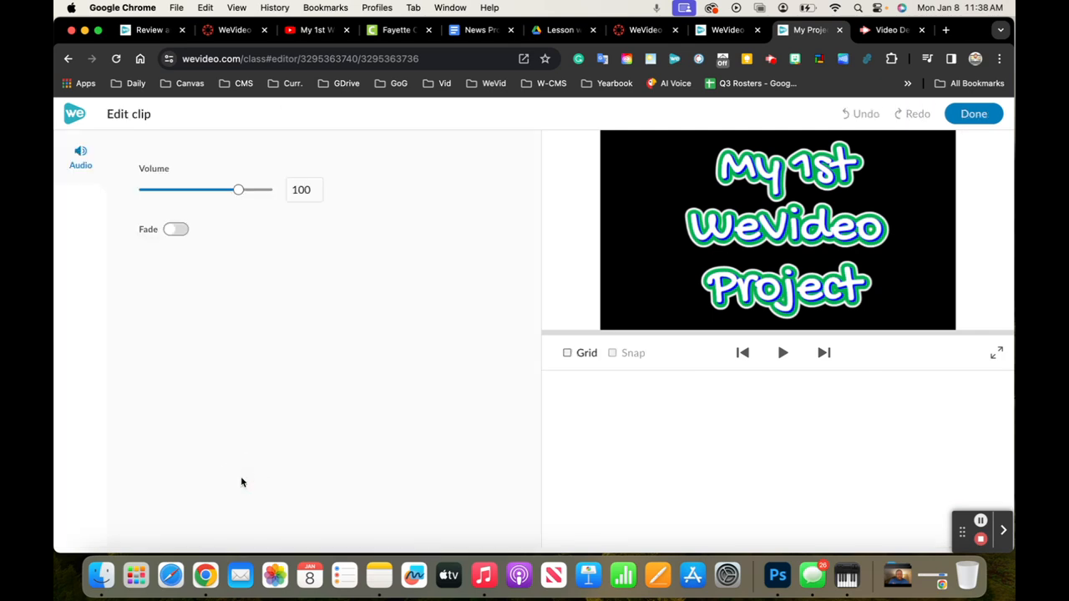
{"action": "left_click", "coordinate": [238, 190]}
{"action": "left_click_drag", "start_coordinate": [238, 190], "coordinate": [163, 192]}
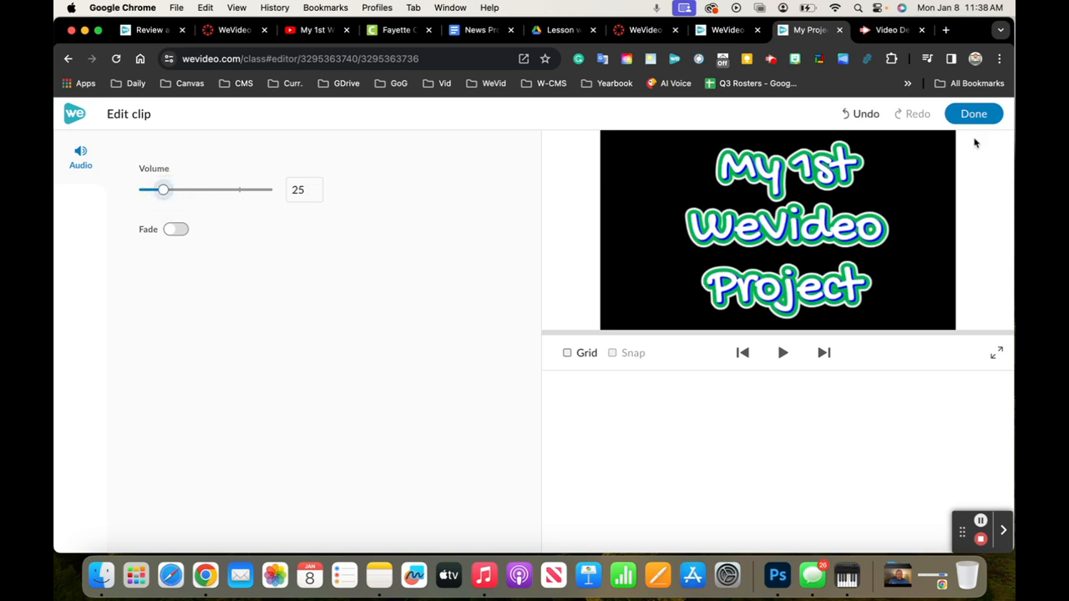
{"action": "left_click", "coordinate": [973, 116]}
{"action": "left_click", "coordinate": [781, 221]}
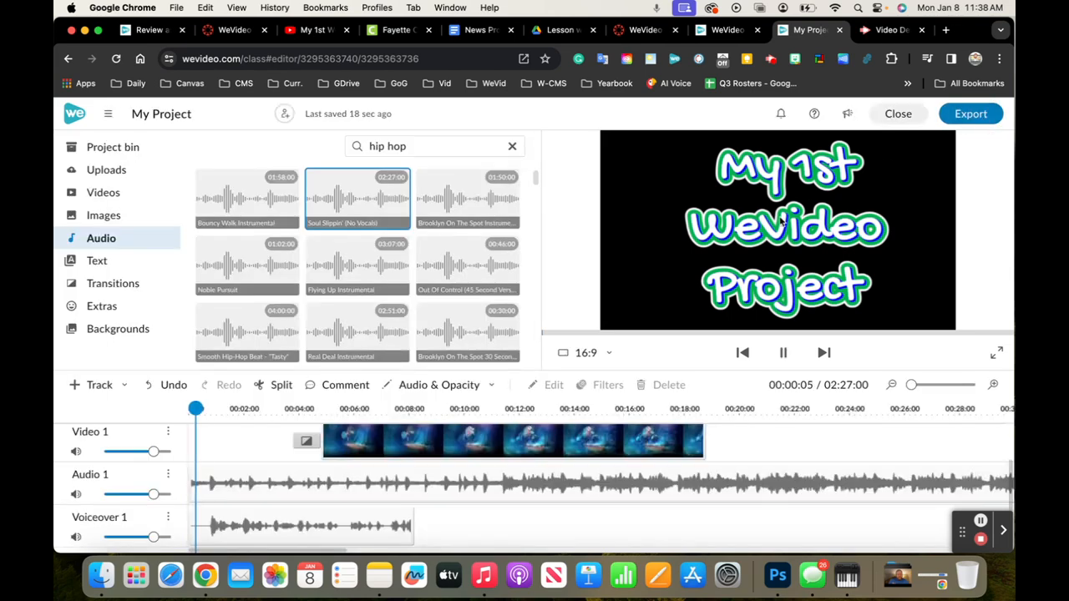
{"action": "left_click", "coordinate": [781, 222]}
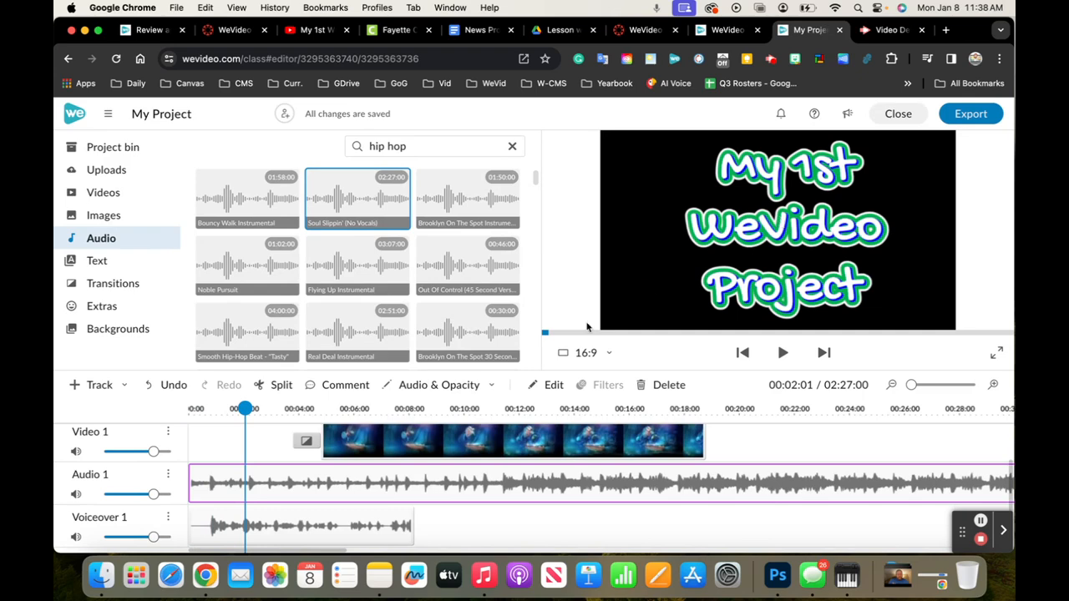
Set the Audio 1 music clip's volume to 20 and apply the change
{"action": "double_click", "coordinate": [313, 488]}
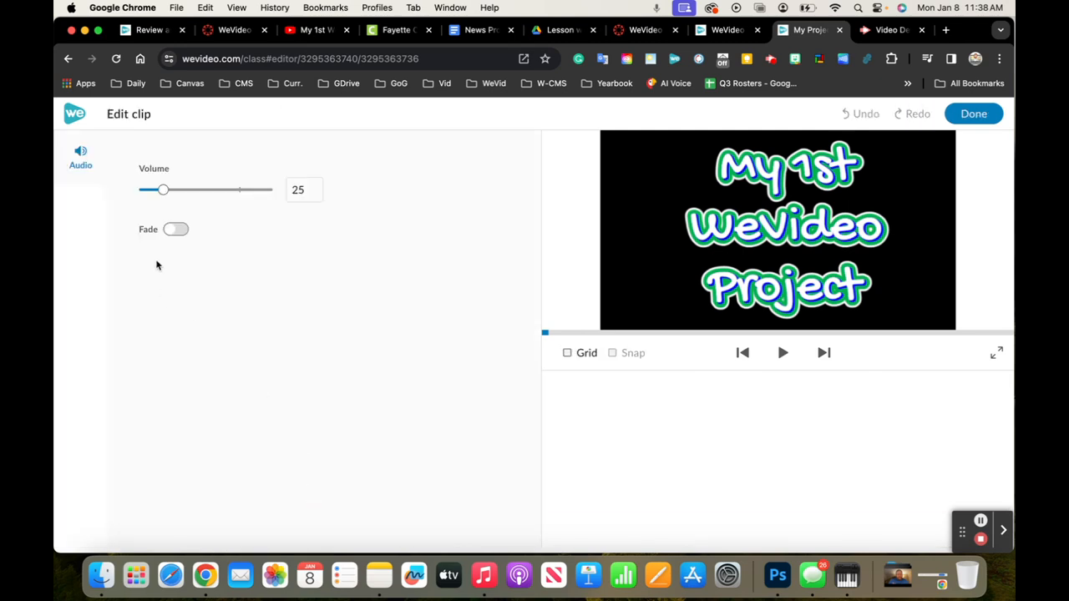
{"action": "left_click_drag", "start_coordinate": [163, 190], "coordinate": [156, 191]}
{"action": "left_click", "coordinate": [303, 189]}
{"action": "key", "text": "BackSpace"}
{"action": "key", "text": "BackSpace"}
{"action": "type", "text": "0"}
{"action": "key", "text": "BackSpace"}
{"action": "type", "text": "2"}
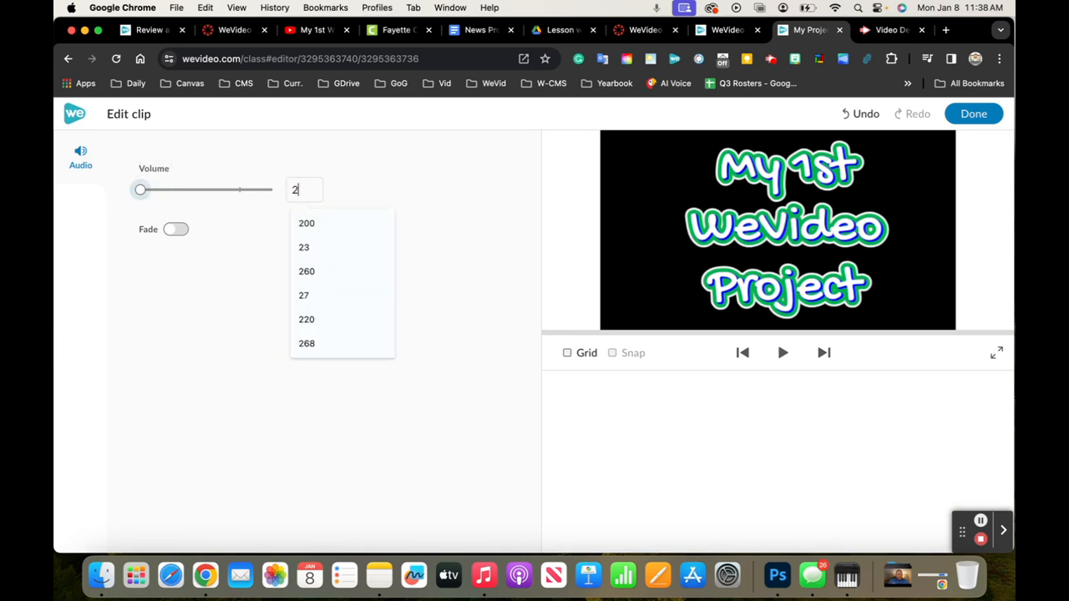
{"action": "type", "text": "0"}
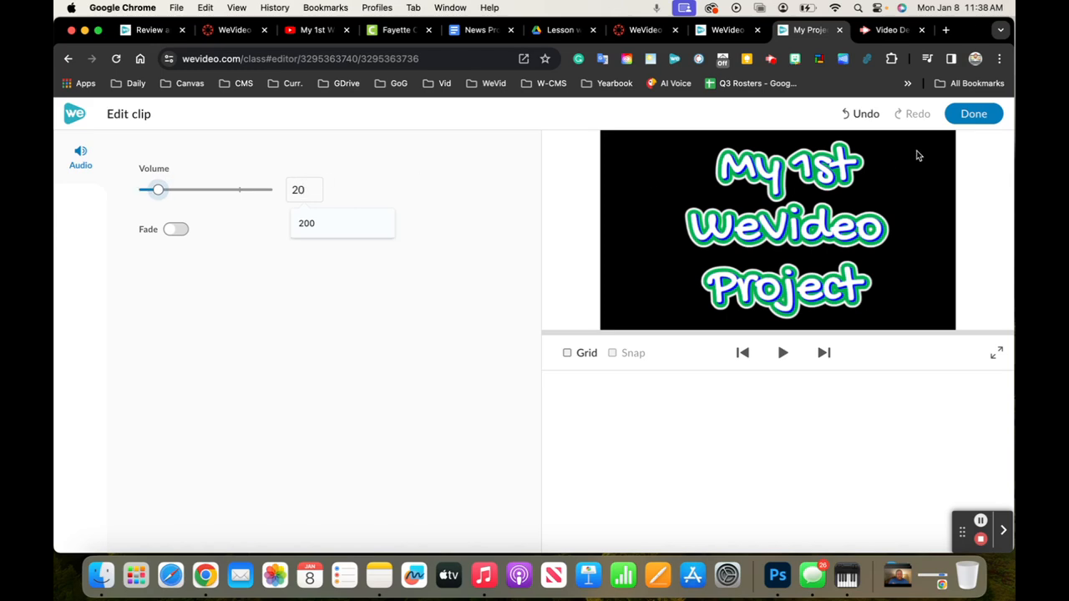
{"action": "left_click", "coordinate": [431, 211]}
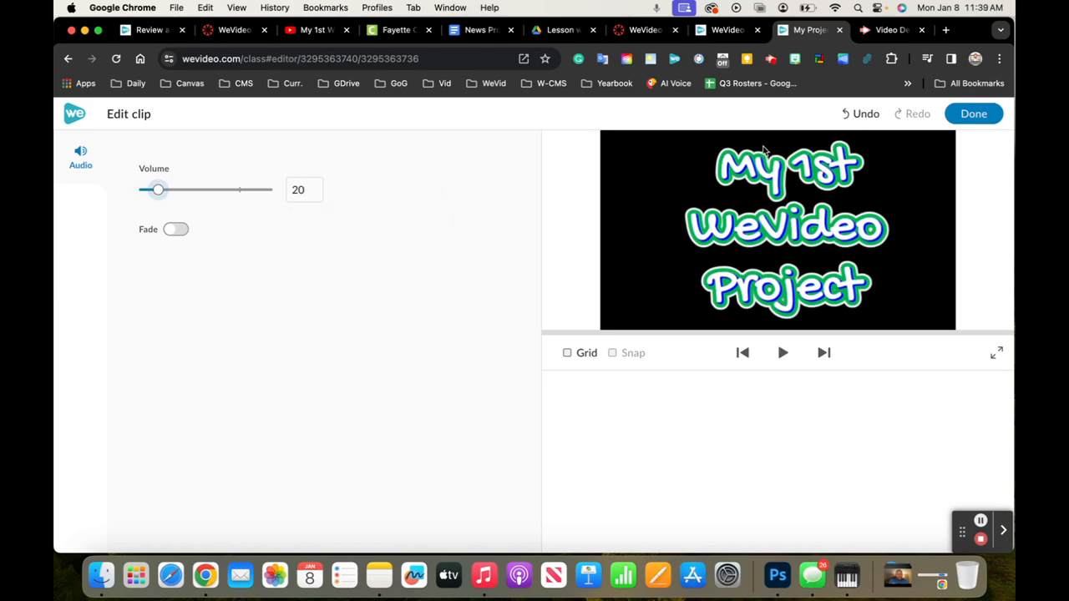
{"action": "left_click", "coordinate": [968, 113]}
Play the timeline from the beginning to check the quieter music against the narration
{"action": "left_click", "coordinate": [244, 408]}
{"action": "left_click_drag", "start_coordinate": [244, 407], "coordinate": [89, 400]}
{"action": "key", "text": "space"}
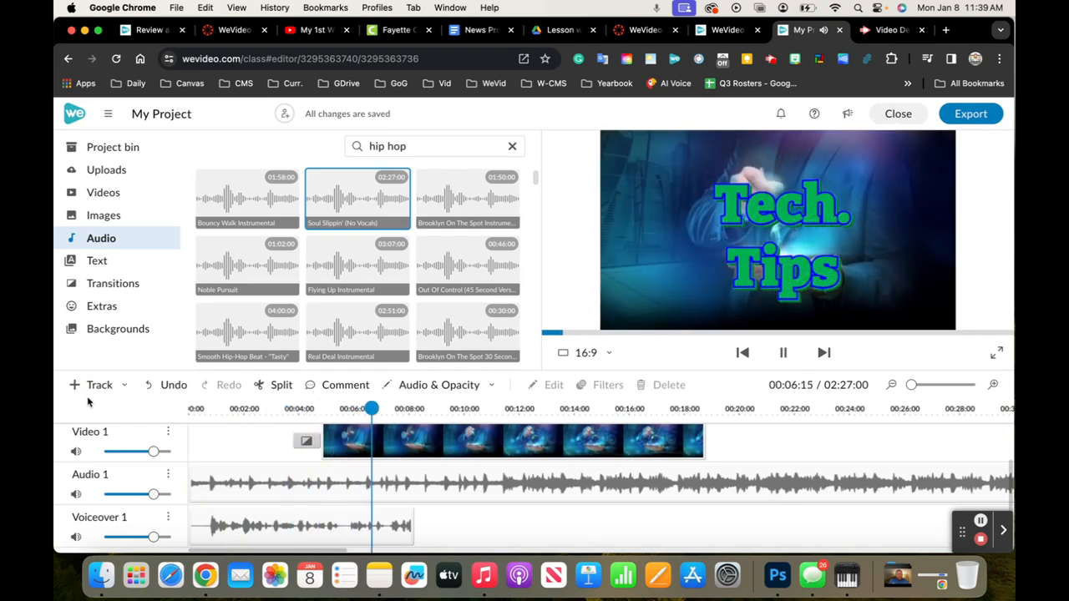
{"action": "key", "text": "space"}
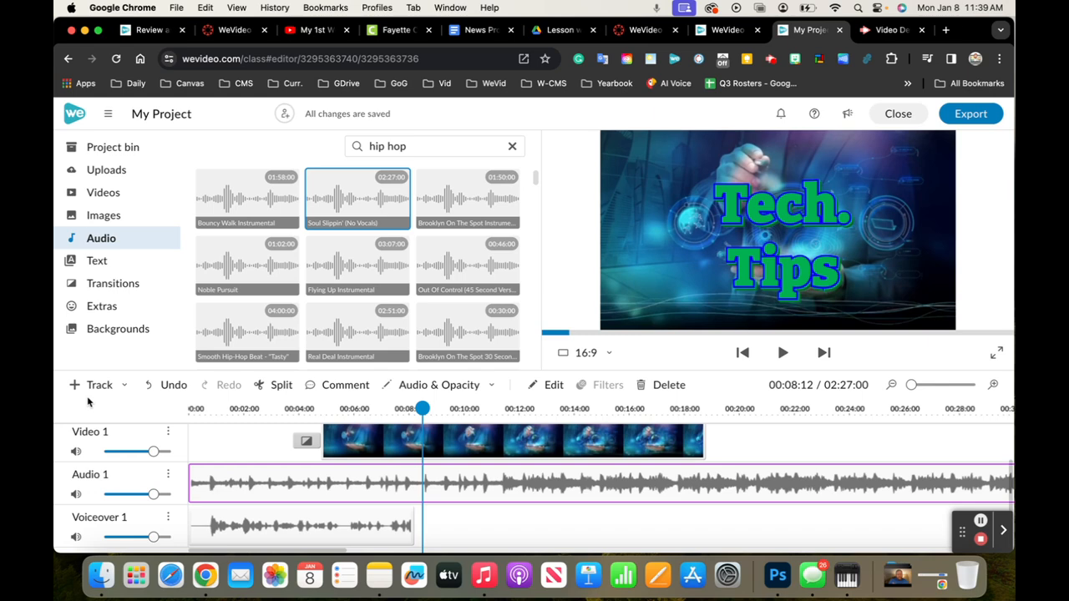
Place the playhead at the end of the narration and show the clips' audio level lines
{"action": "left_click_drag", "start_coordinate": [422, 409], "coordinate": [414, 408]}
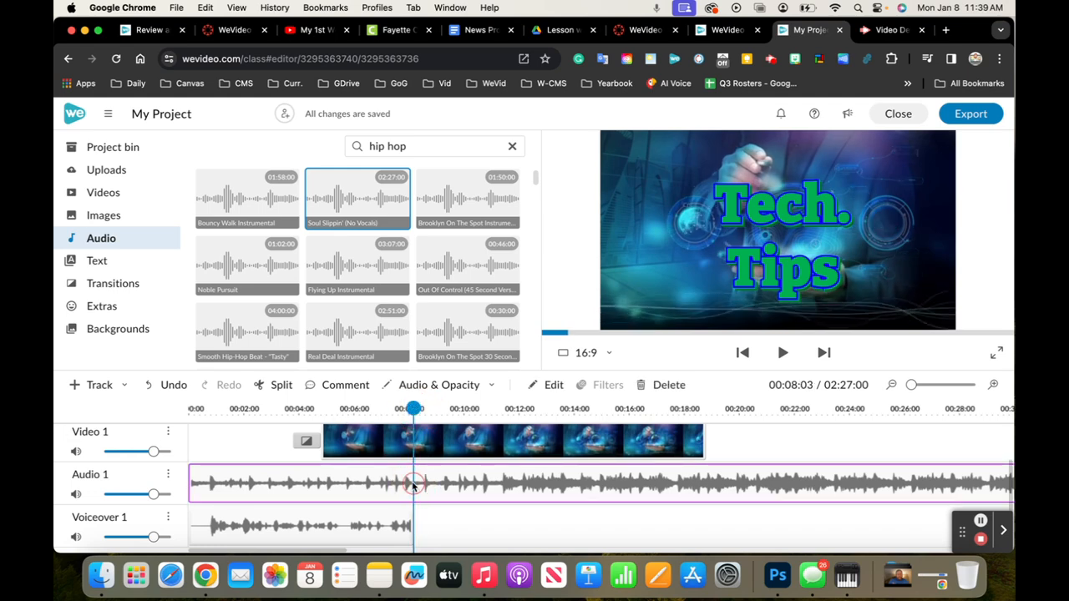
{"action": "left_click", "coordinate": [423, 390]}
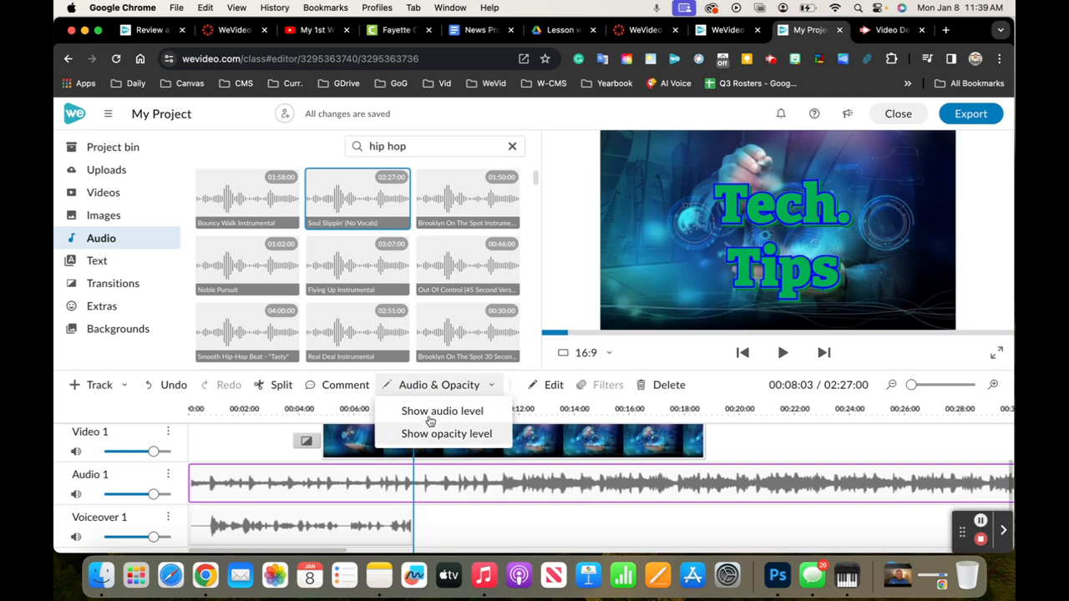
{"action": "left_click", "coordinate": [434, 411]}
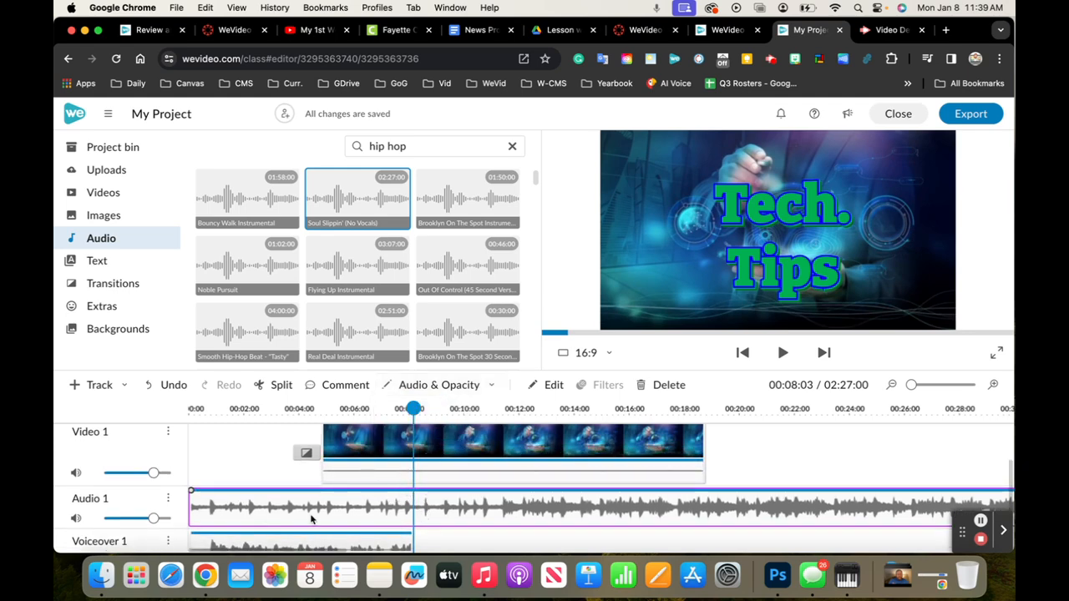
Try lowering the music level with a keyframe at the narration's end and the starting keyframe, then undo the level changes
{"action": "left_click", "coordinate": [415, 490]}
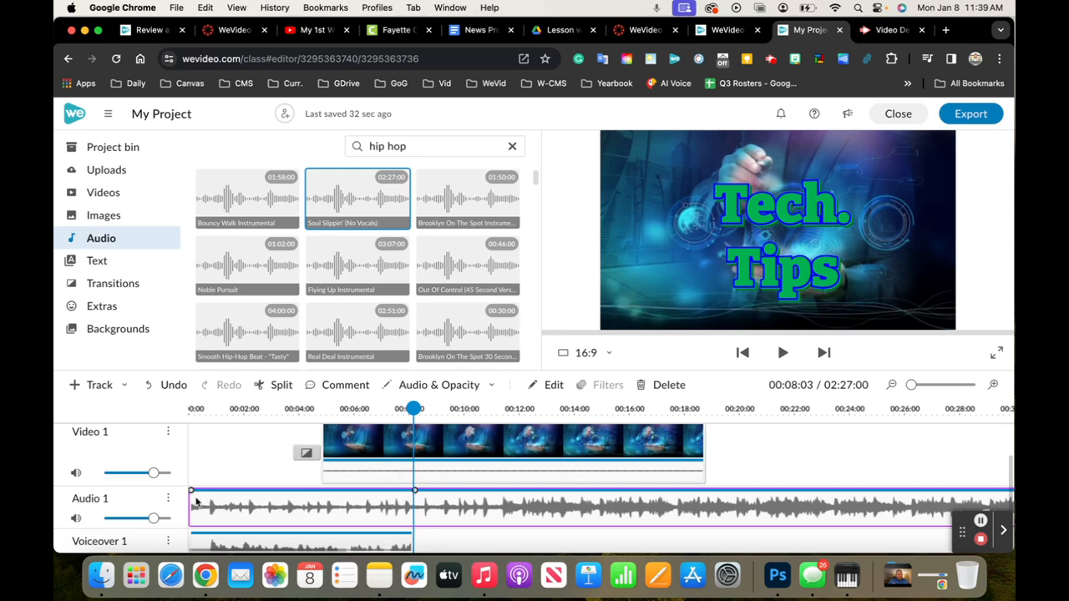
{"action": "left_click_drag", "start_coordinate": [191, 491], "coordinate": [190, 515]}
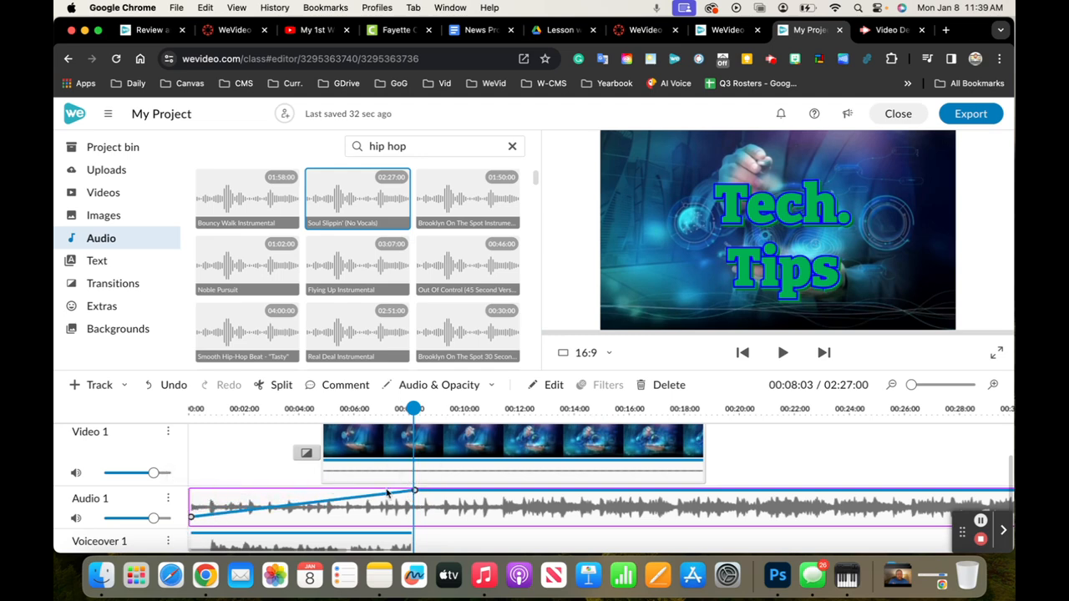
{"action": "left_click_drag", "start_coordinate": [414, 491], "coordinate": [415, 519]}
{"action": "key", "text": "super+z"}
{"action": "key", "text": "super+z"}
Split the music clip at the narration's end and shape a rising audio level at the start of the second part
{"action": "left_click", "coordinate": [282, 385]}
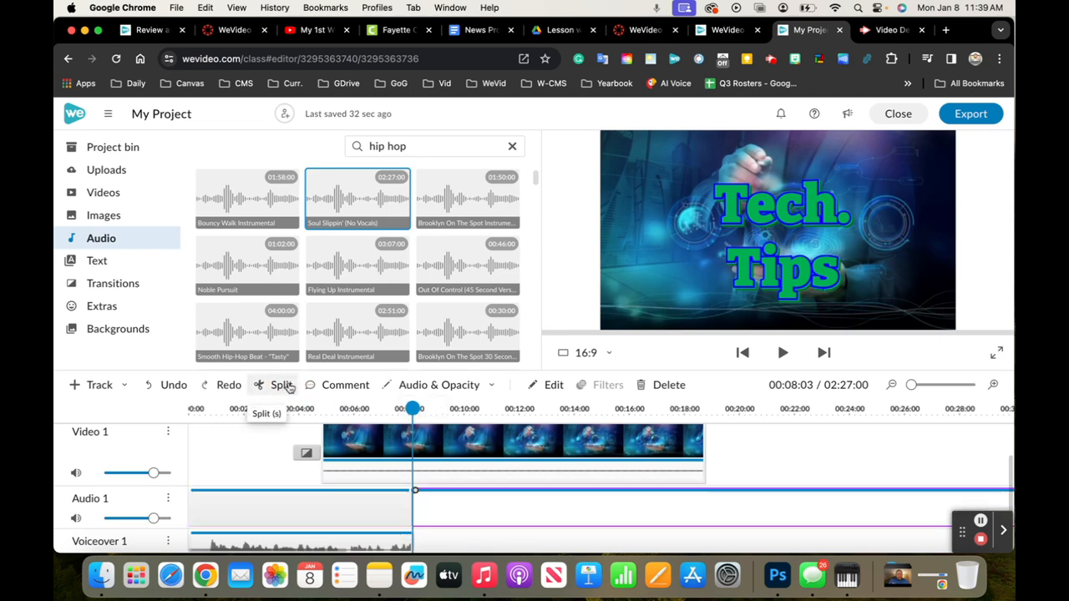
{"action": "left_click_drag", "start_coordinate": [415, 493], "coordinate": [484, 491]}
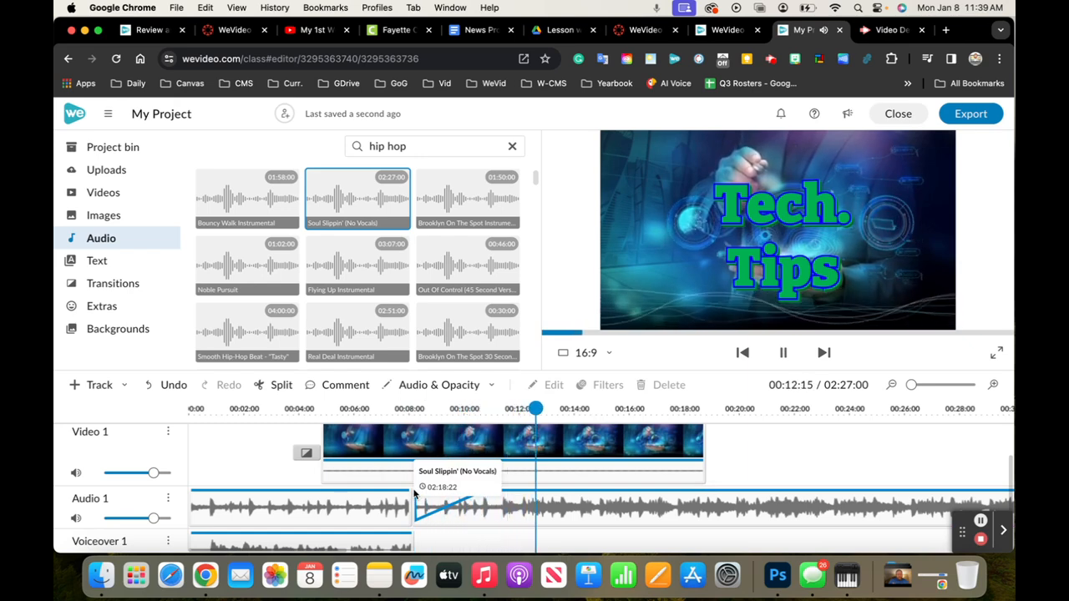
Delete both music pieces from Audio 1 and the narration clip from Voiceover 1
{"action": "left_click", "coordinate": [415, 496]}
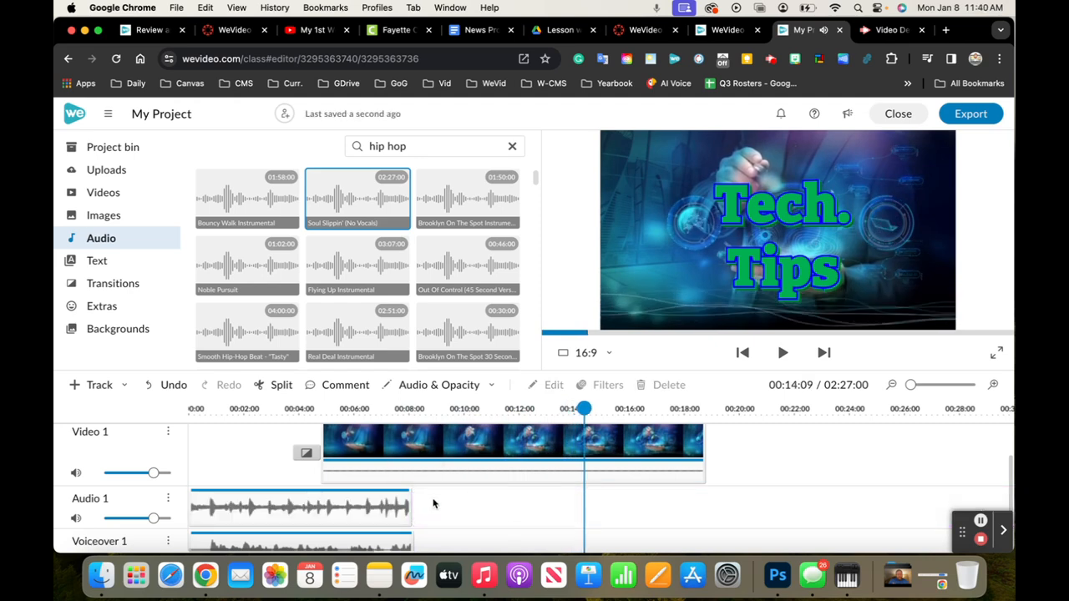
{"action": "left_click", "coordinate": [370, 506]}
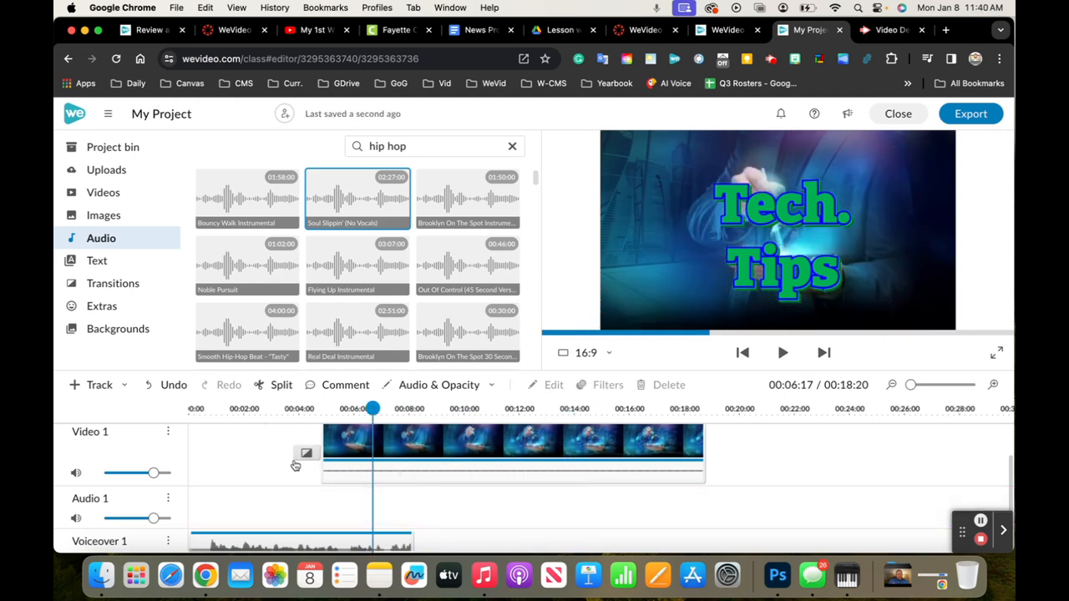
{"action": "scroll", "coordinate": [300, 470], "scroll_direction": "down", "scroll_amount": 1}
{"action": "left_click", "coordinate": [302, 527]}
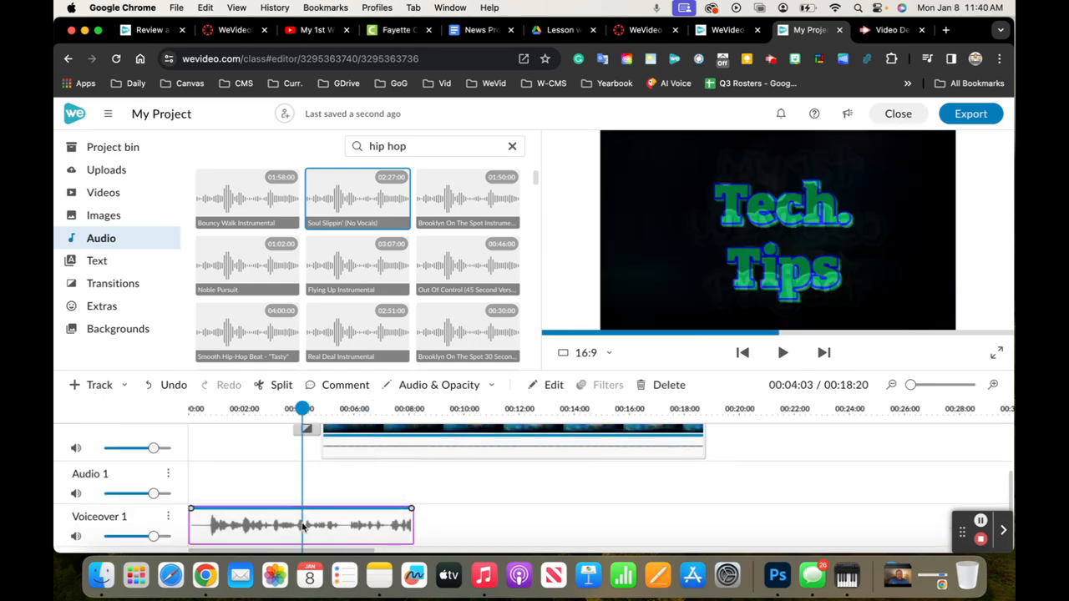
{"action": "key", "text": "Delete"}
Open the media import dialog from the uploaded media library
{"action": "left_click", "coordinate": [88, 155]}
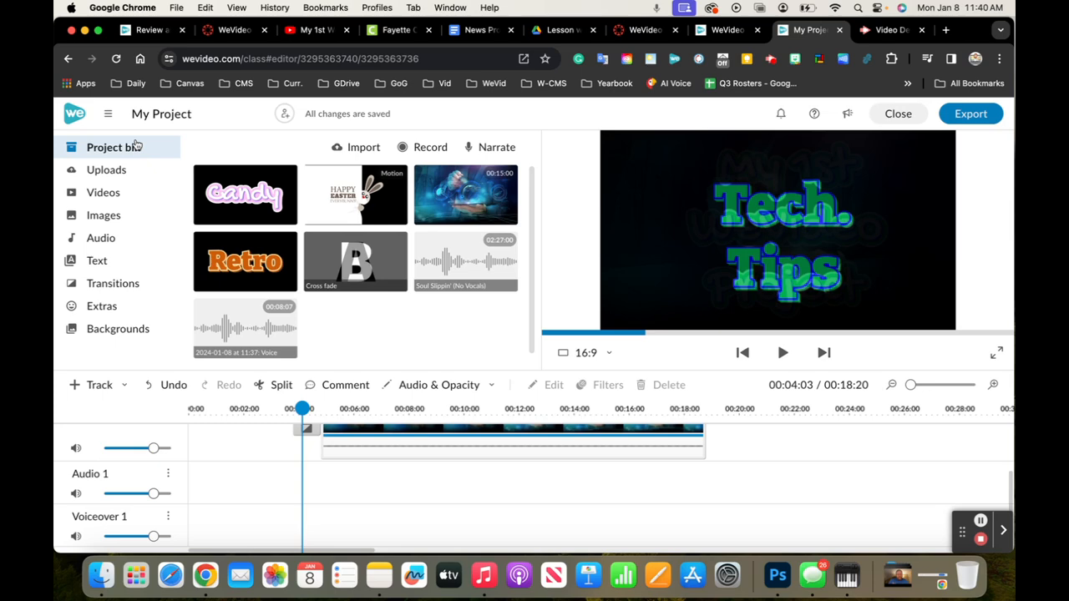
{"action": "left_click", "coordinate": [106, 193]}
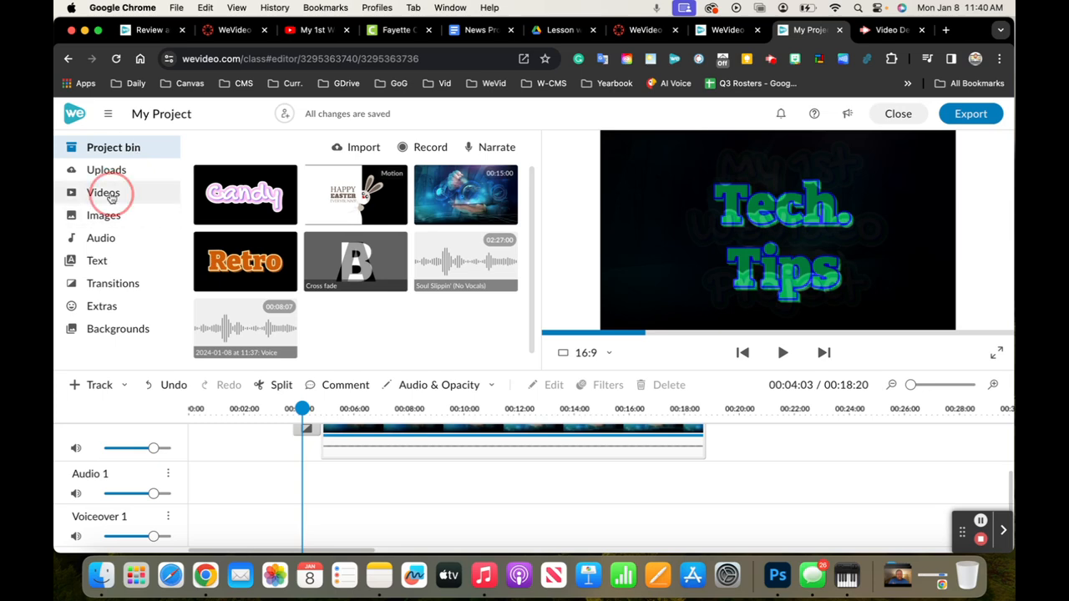
{"action": "left_click", "coordinate": [102, 174]}
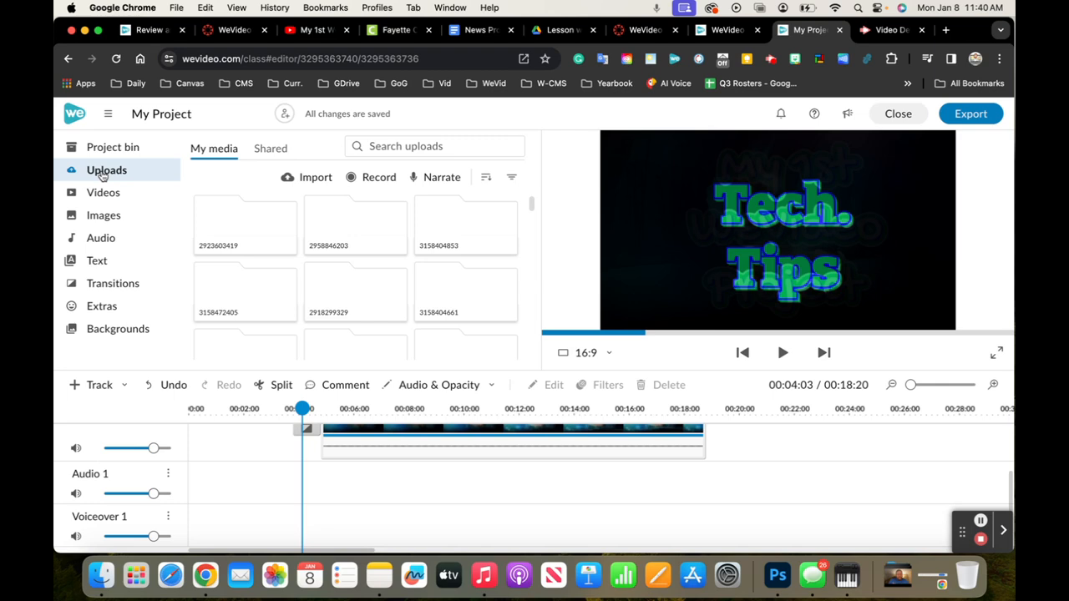
{"action": "left_click", "coordinate": [317, 177]}
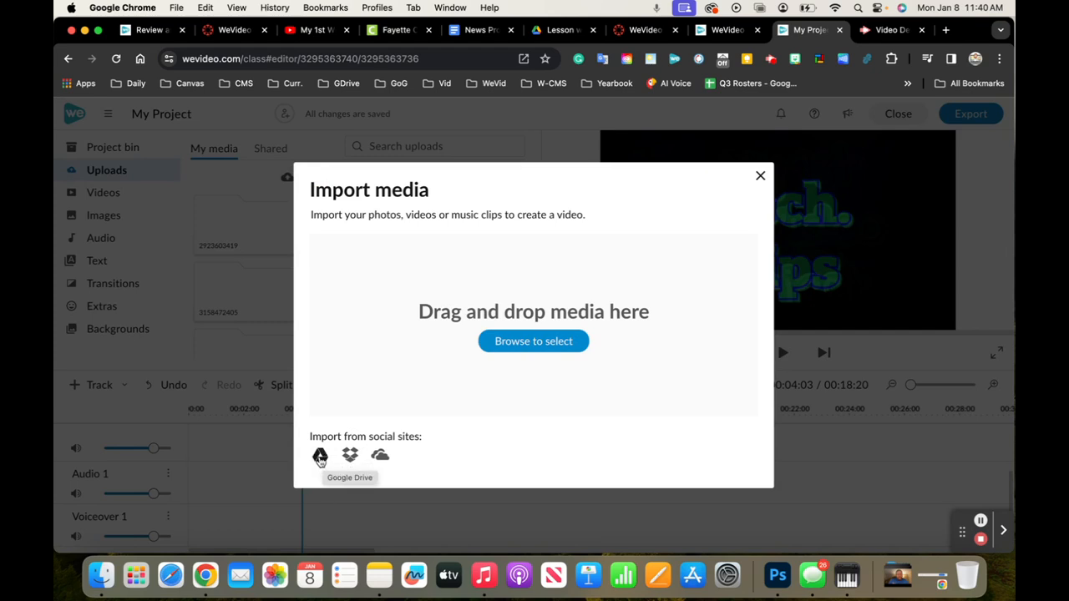
Choose Google Drive as the import source and authorize WeVideo's access with the teacher's school account
{"action": "left_click", "coordinate": [320, 458]}
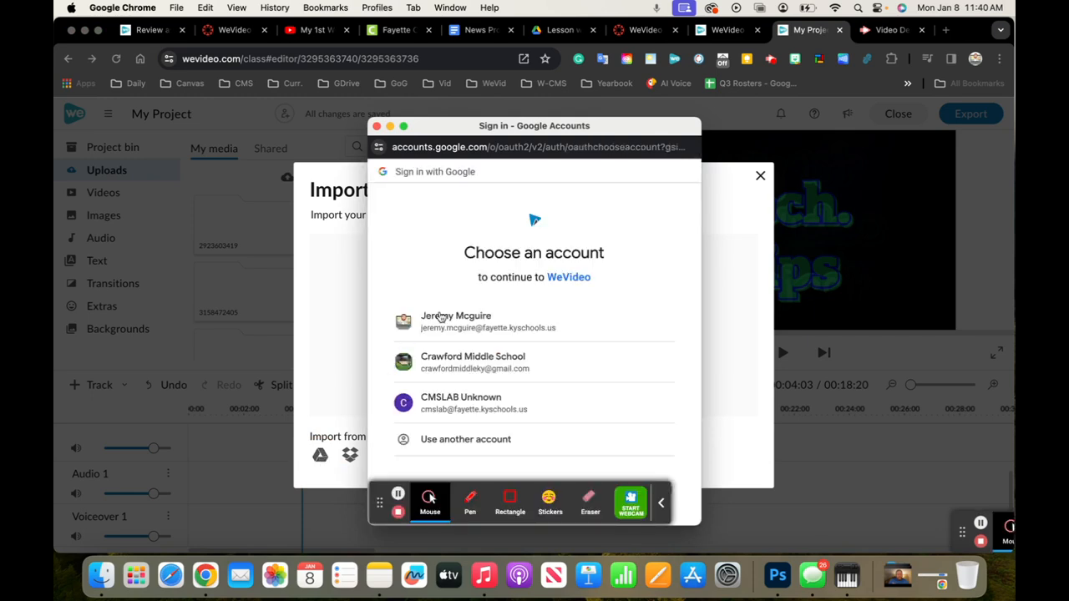
{"action": "left_click", "coordinate": [441, 316]}
{"action": "left_click", "coordinate": [440, 316]}
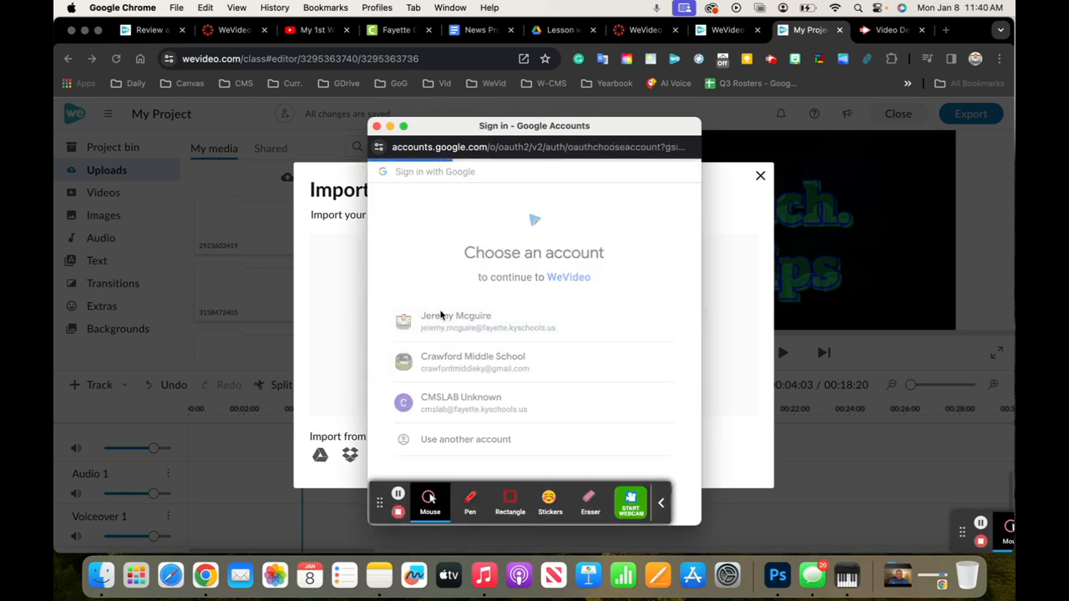
{"action": "left_click", "coordinate": [661, 502]}
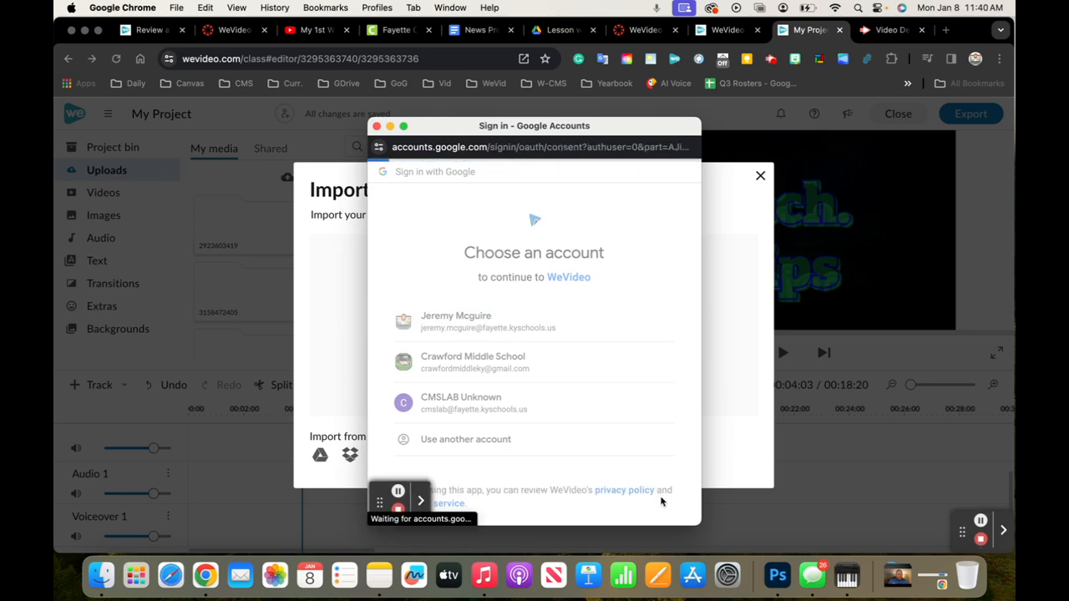
{"action": "scroll", "coordinate": [627, 375], "scroll_direction": "down", "scroll_amount": 3}
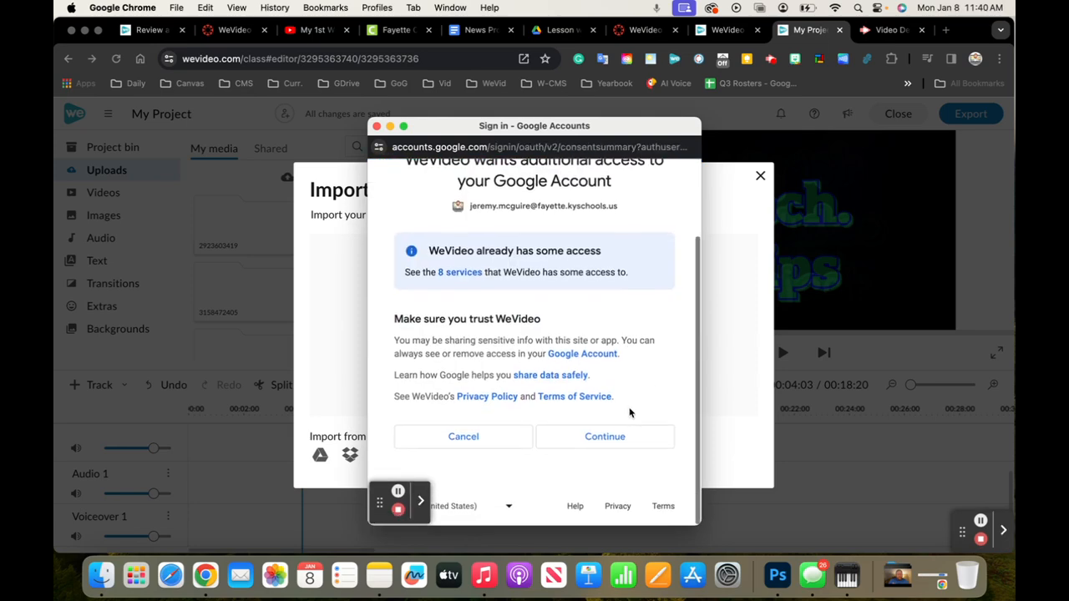
{"action": "left_click", "coordinate": [606, 441]}
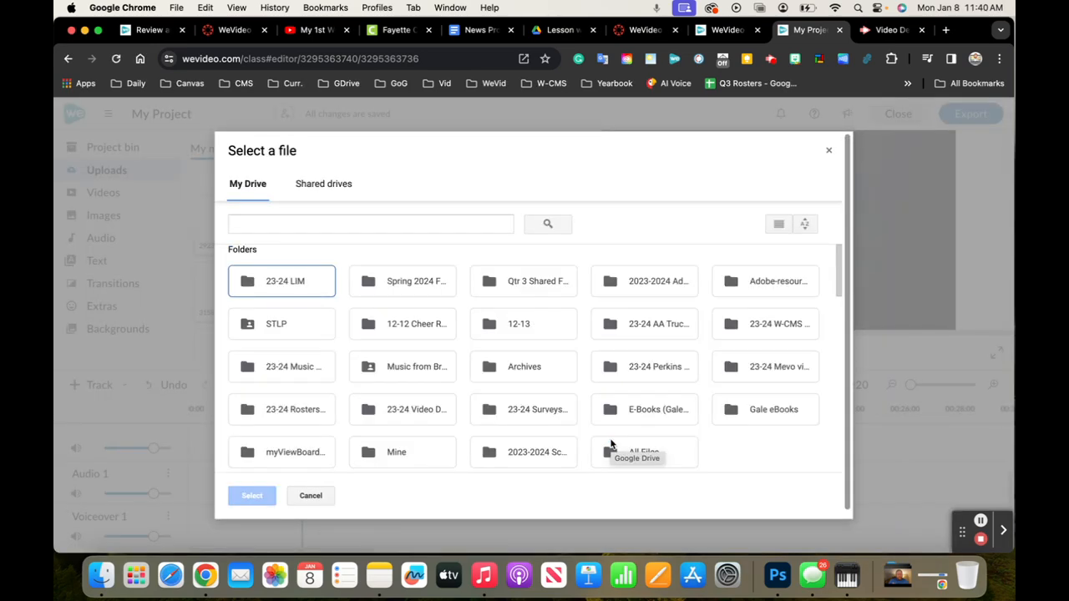
Search Drive for "photo", open the "11-13 Photos (3rd)" folder and select IMG_0773 for import
{"action": "left_click", "coordinate": [382, 219]}
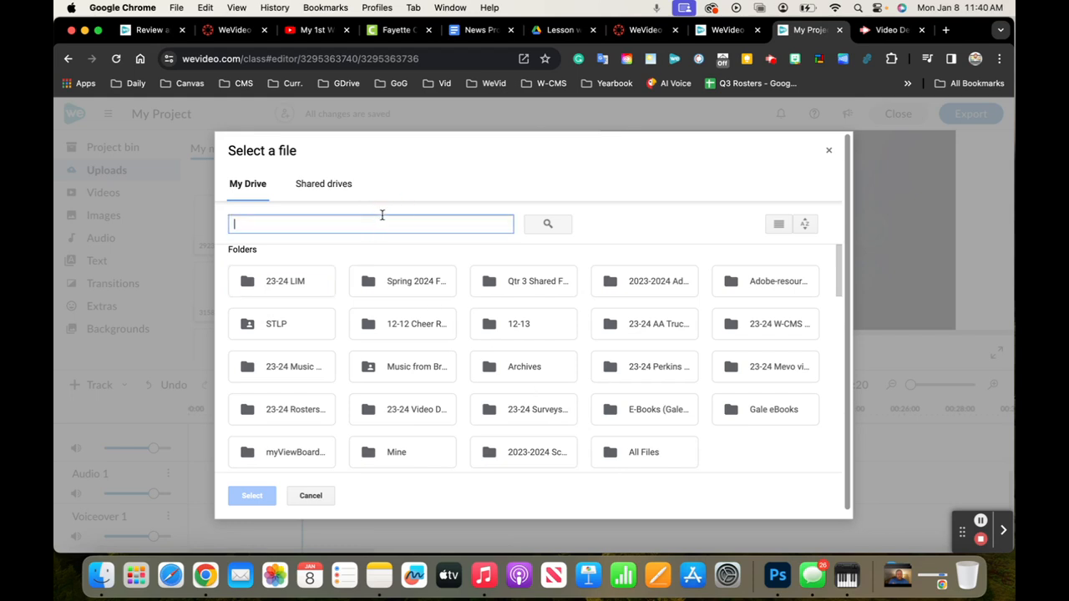
{"action": "type", "text": "photo"}
{"action": "key", "text": "Return"}
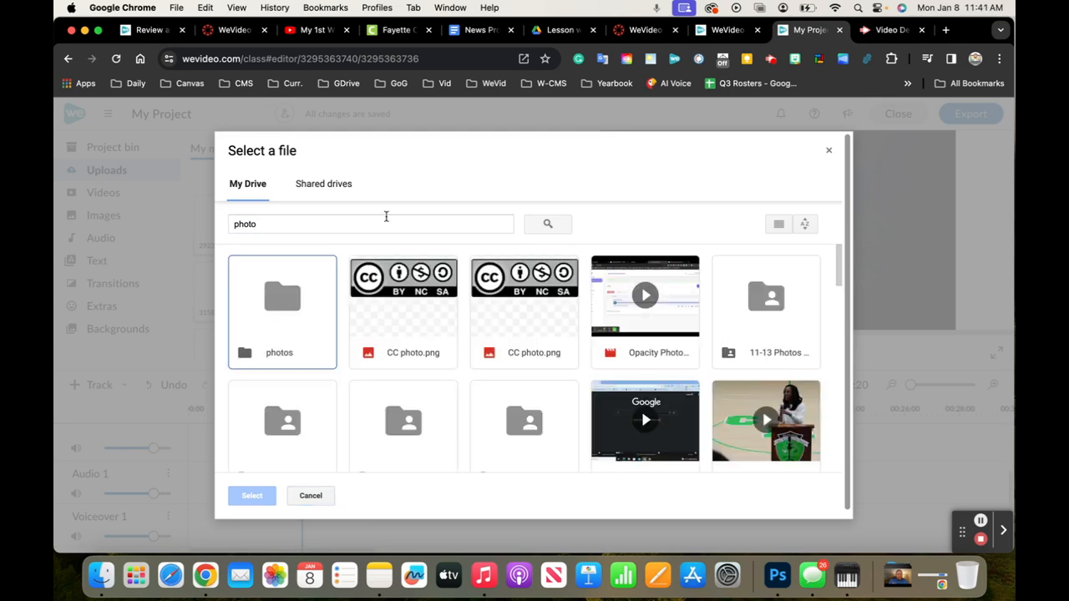
{"action": "scroll", "coordinate": [577, 331], "scroll_direction": "down", "scroll_amount": 3}
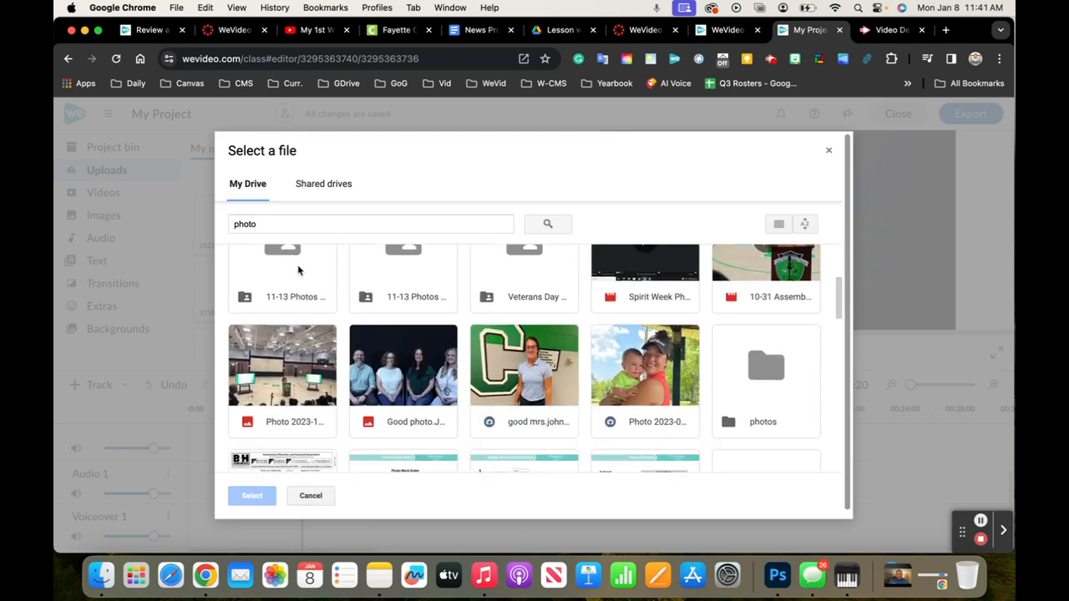
{"action": "double_click", "coordinate": [298, 270]}
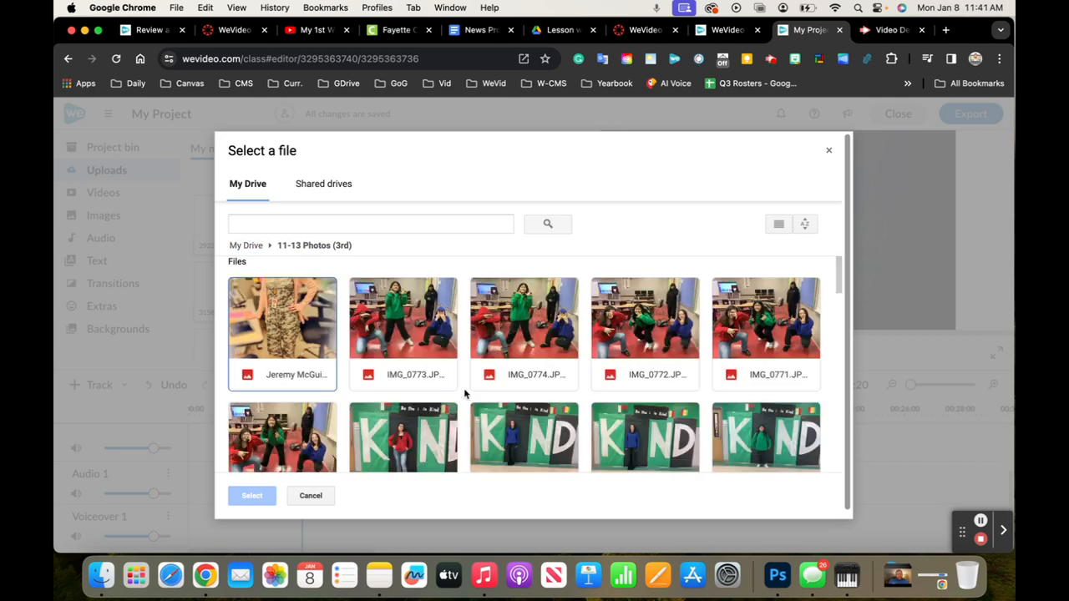
{"action": "left_click", "coordinate": [424, 340]}
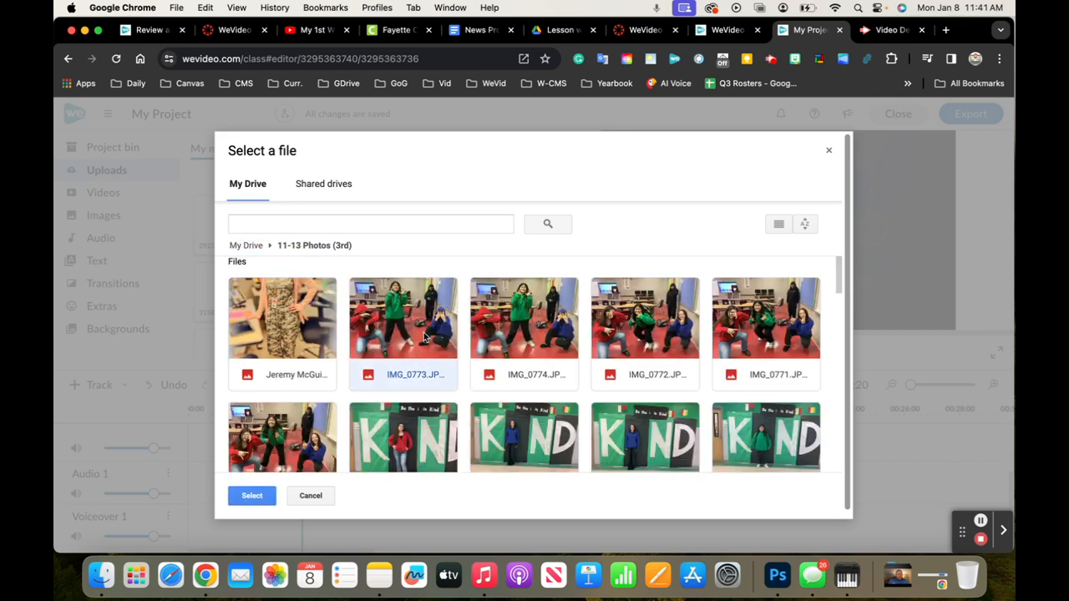
{"action": "left_click", "coordinate": [253, 498]}
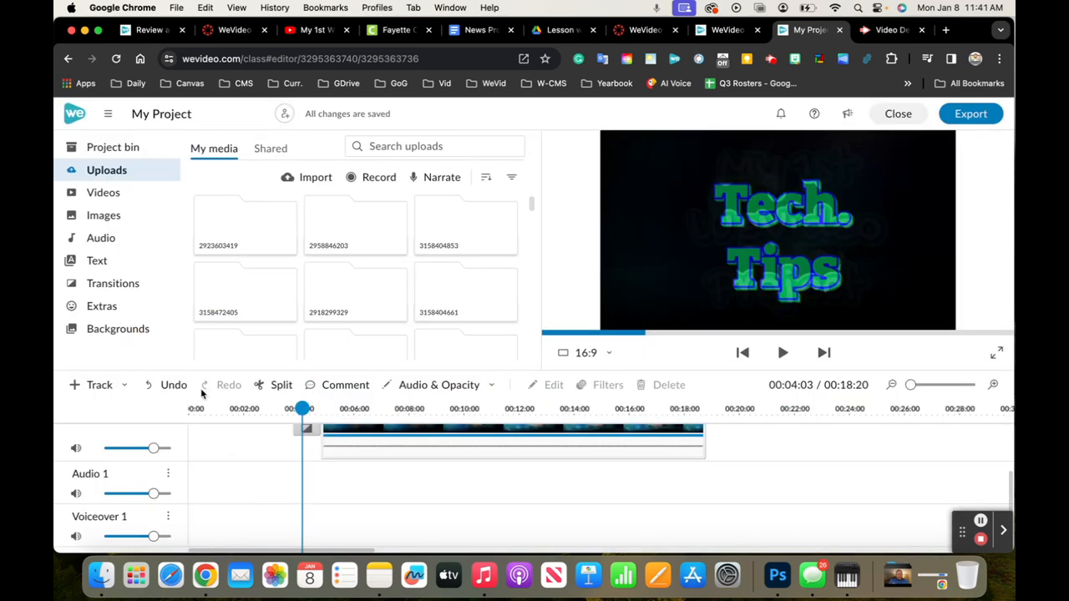
Browse Google Drive as the import source from the project bin, search for "photo" and open the "11-13 Photos (3rd)" folder
{"action": "left_click", "coordinate": [94, 147]}
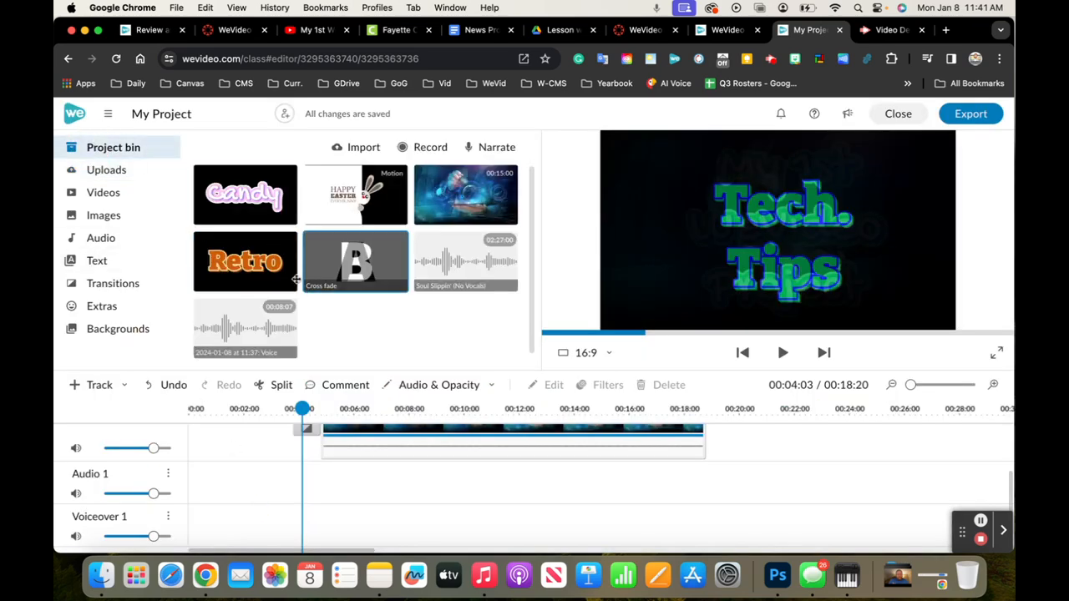
{"action": "left_click", "coordinate": [365, 149]}
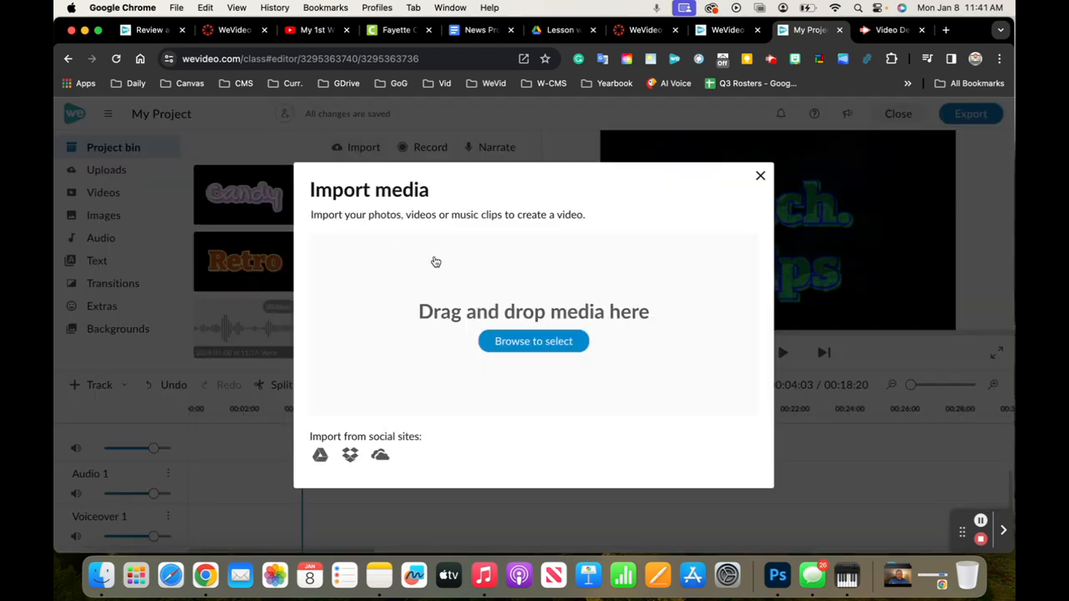
{"action": "left_click", "coordinate": [313, 453]}
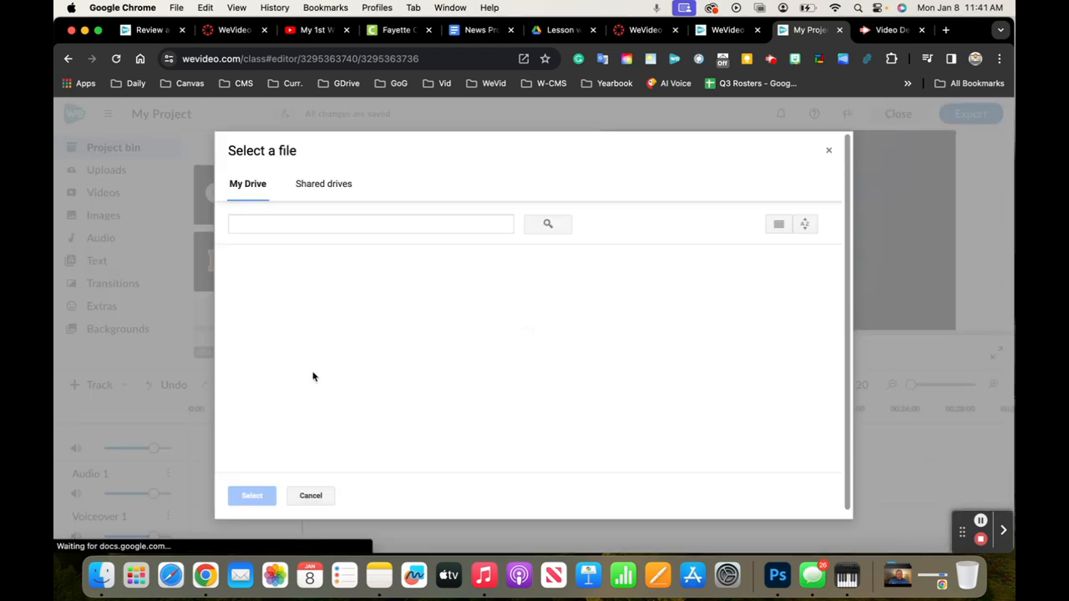
{"action": "left_click", "coordinate": [308, 226]}
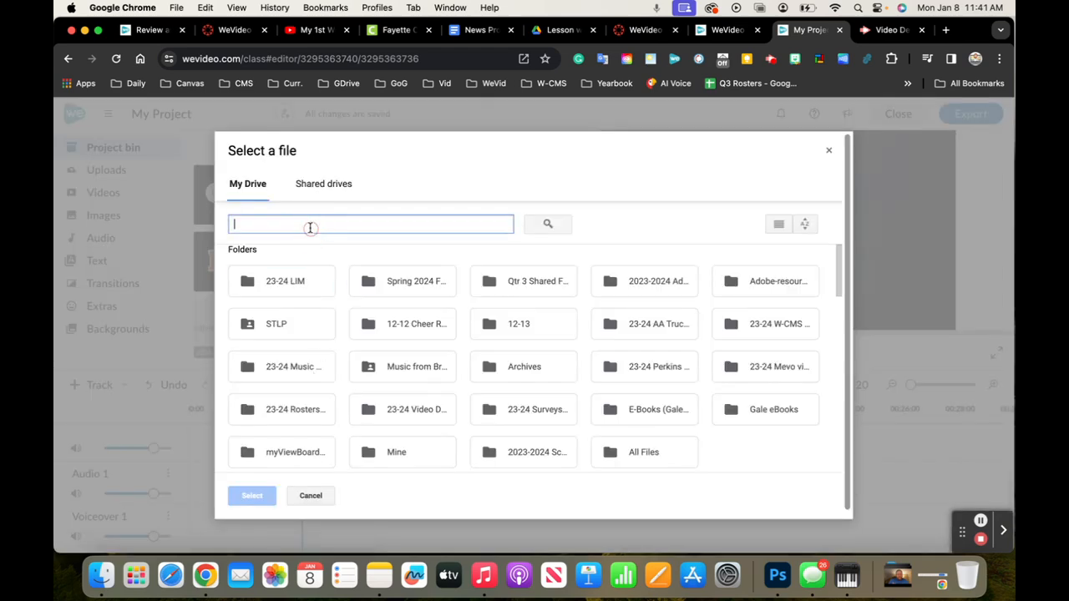
{"action": "type", "text": "photo"}
{"action": "key", "text": "Return"}
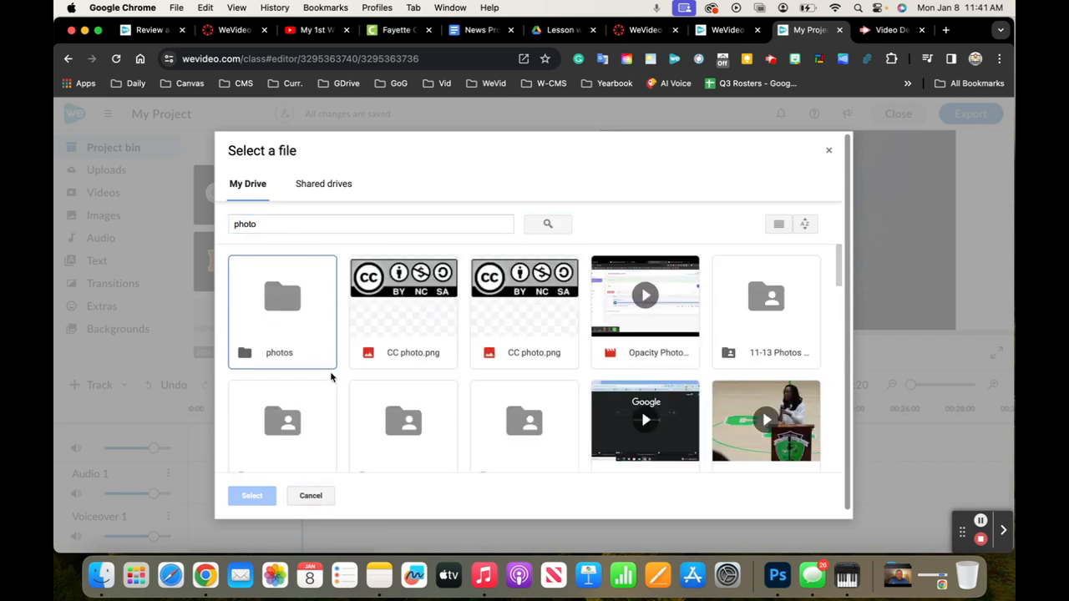
{"action": "scroll", "coordinate": [270, 431], "scroll_direction": "down", "scroll_amount": 1}
{"action": "double_click", "coordinate": [269, 434]}
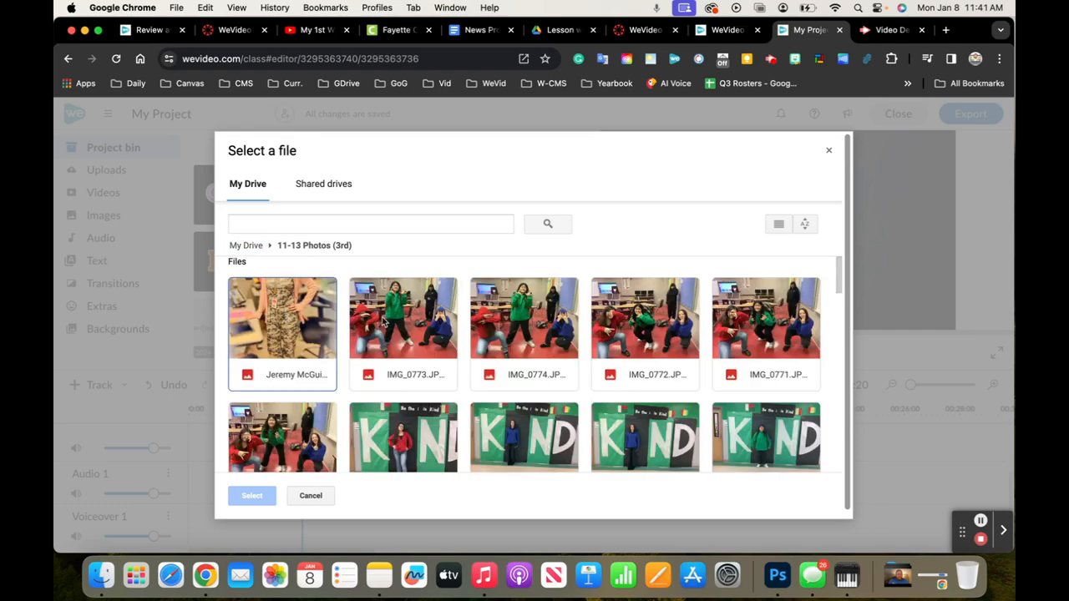
Choose photos in the folder and import IMG_0809 and IMG_0773 into the project bin
{"action": "left_click", "coordinate": [373, 324]}
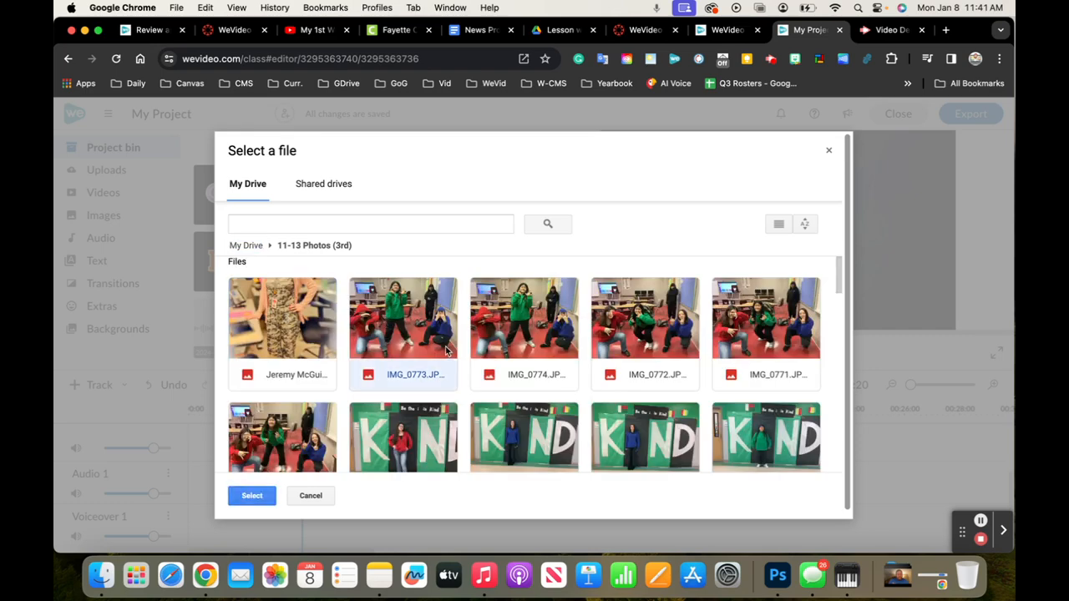
{"action": "scroll", "coordinate": [396, 454], "scroll_direction": "down", "scroll_amount": 5}
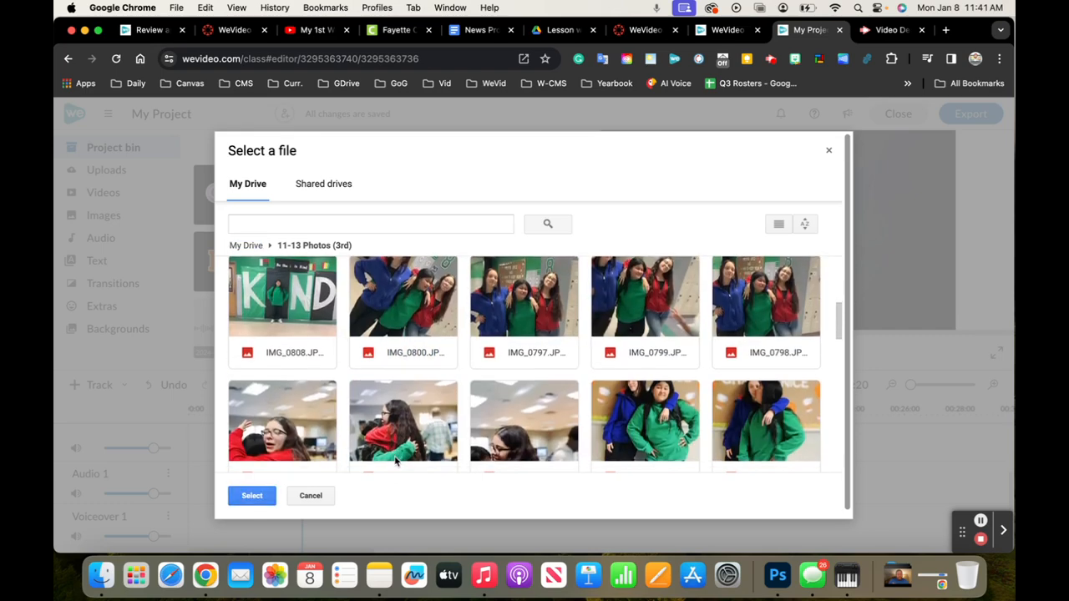
{"action": "scroll", "coordinate": [362, 416], "scroll_direction": "down", "scroll_amount": 3}
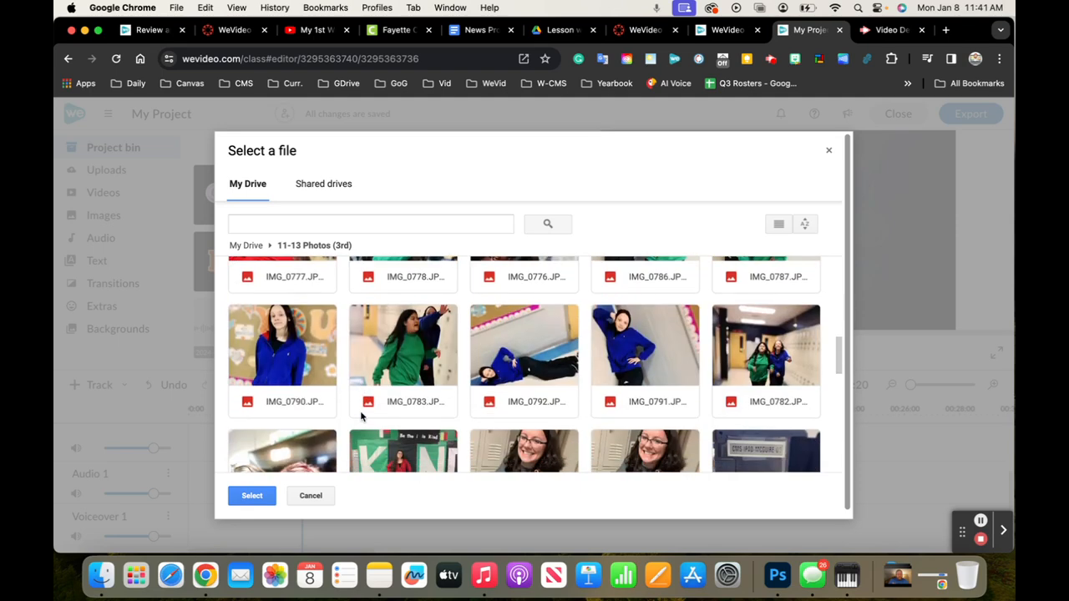
{"action": "scroll", "coordinate": [362, 416], "scroll_direction": "down", "scroll_amount": 3}
{"action": "left_click", "coordinate": [547, 367]}
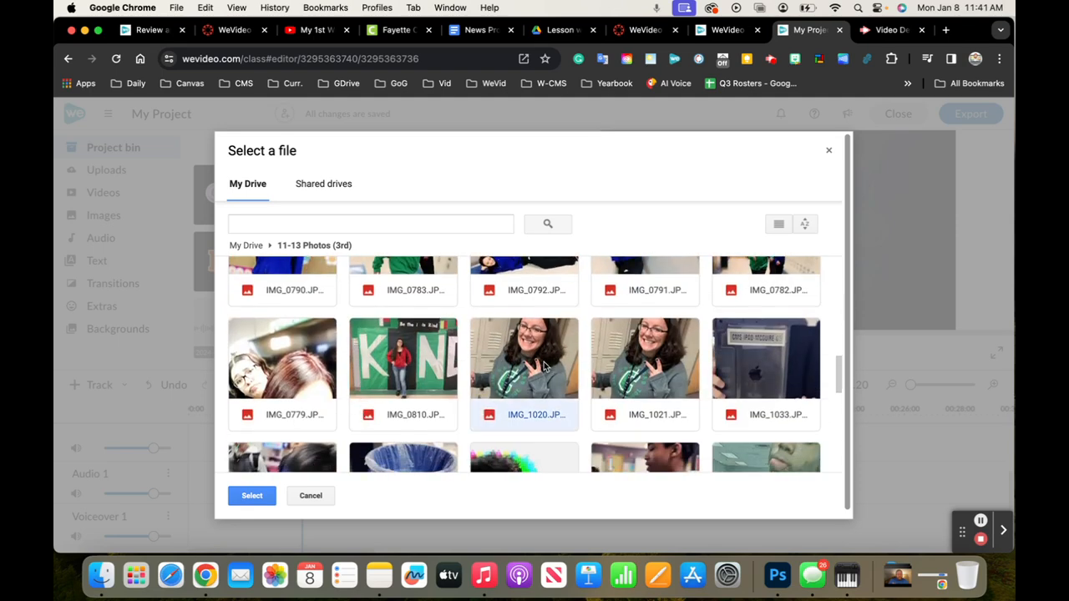
{"action": "left_click", "coordinate": [254, 498]}
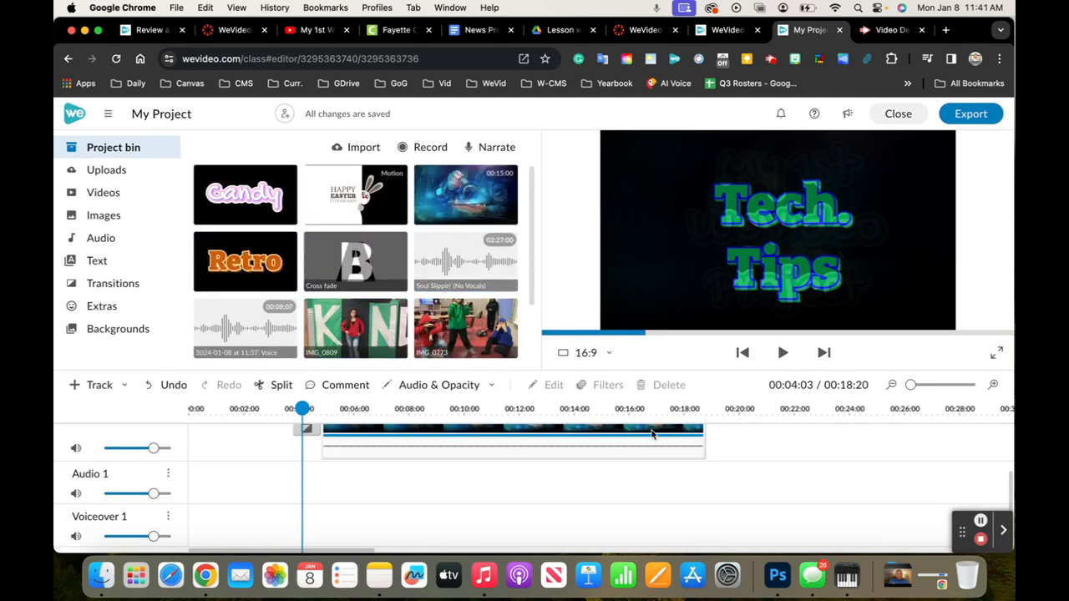
Place IMG_0809 and IMG_0773 one after the other on Video 1, after the background video clip
{"action": "scroll", "coordinate": [656, 441], "scroll_direction": "up", "scroll_amount": 2}
{"action": "left_click_drag", "start_coordinate": [355, 327], "coordinate": [728, 511]}
{"action": "left_click_drag", "start_coordinate": [465, 328], "coordinate": [892, 488]}
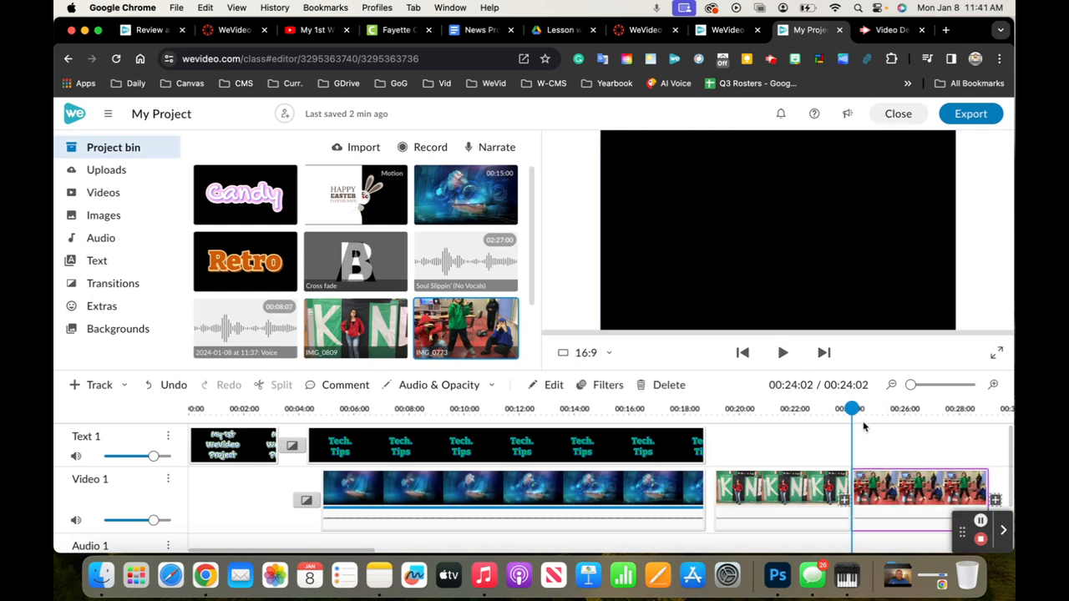
Preview the end of the Tech. Tips clip and close the gap before the two photos on Video 1
{"action": "left_click_drag", "start_coordinate": [857, 408], "coordinate": [679, 409]}
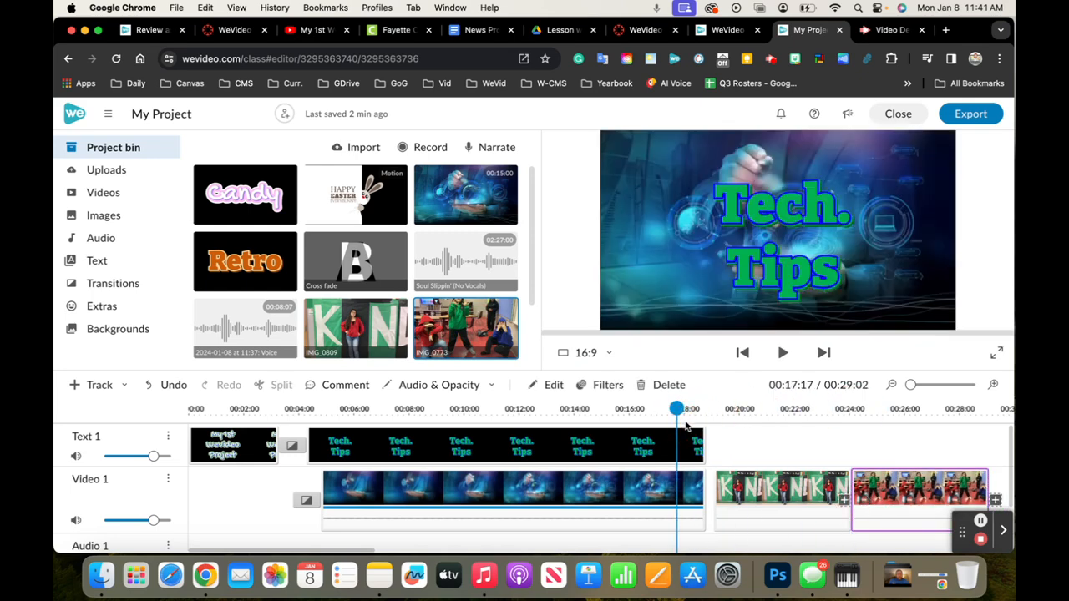
{"action": "key", "text": "space"}
{"action": "key", "text": "space"}
{"action": "left_click", "coordinate": [677, 432]}
{"action": "left_click_drag", "start_coordinate": [677, 477], "coordinate": [662, 485]}
{"action": "left_click_drag", "start_coordinate": [764, 503], "coordinate": [755, 500]}
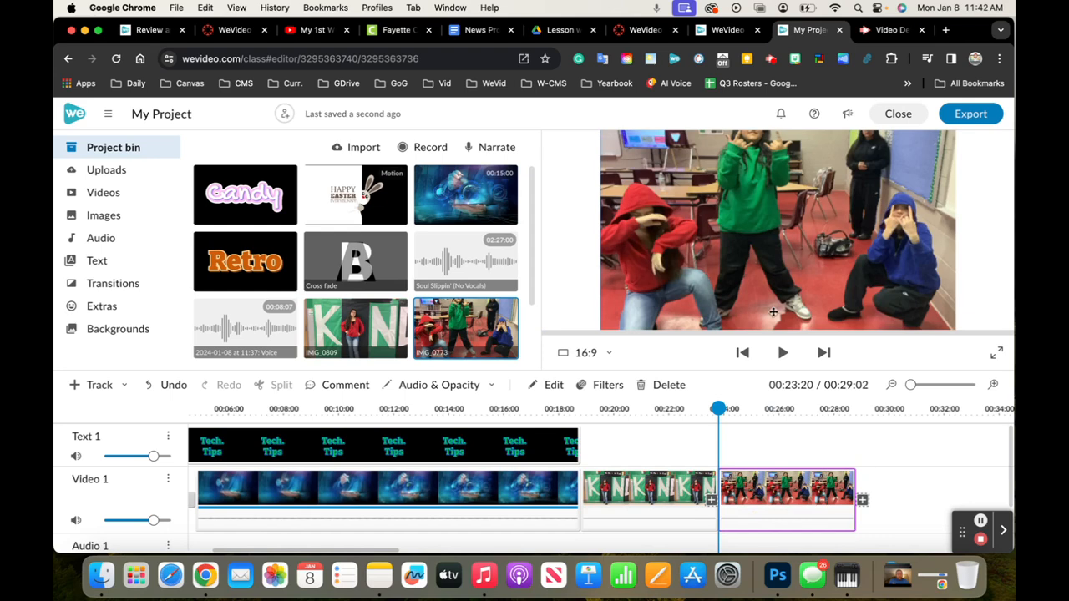
Edit the IMG_0773 clip, scaling the photo to 0.93 and positioning it at x 287, y 42
{"action": "mouse_move", "coordinate": [761, 202]}
{"action": "left_mouse_down"}
{"action": "mouse_move", "coordinate": [762, 235]}
{"action": "mouse_move", "coordinate": [761, 203]}
{"action": "left_mouse_up"}
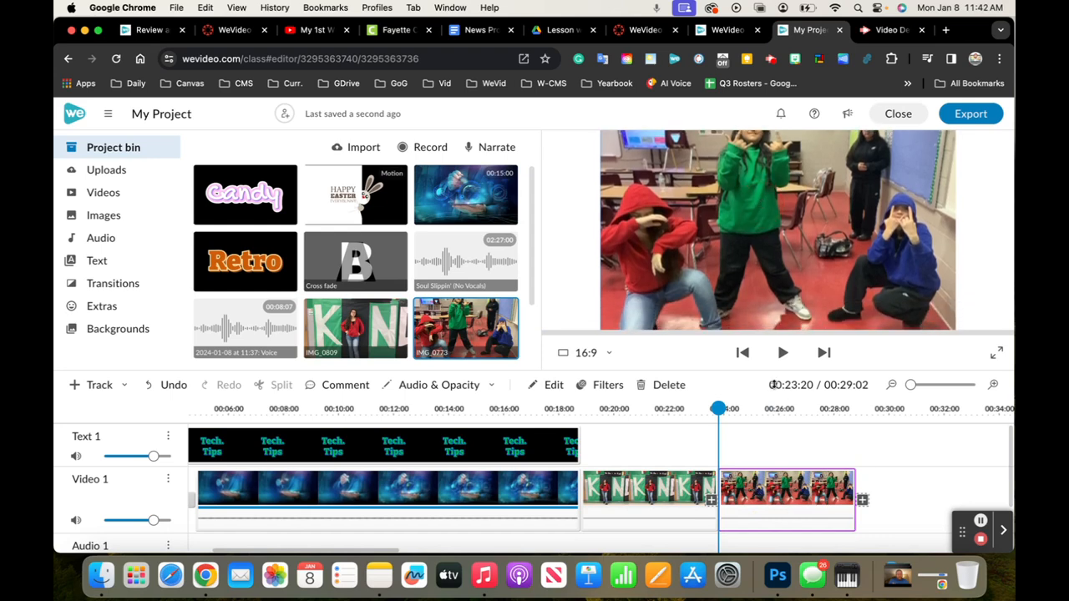
{"action": "double_click", "coordinate": [777, 492]}
{"action": "left_click_drag", "start_coordinate": [174, 185], "coordinate": [162, 185]}
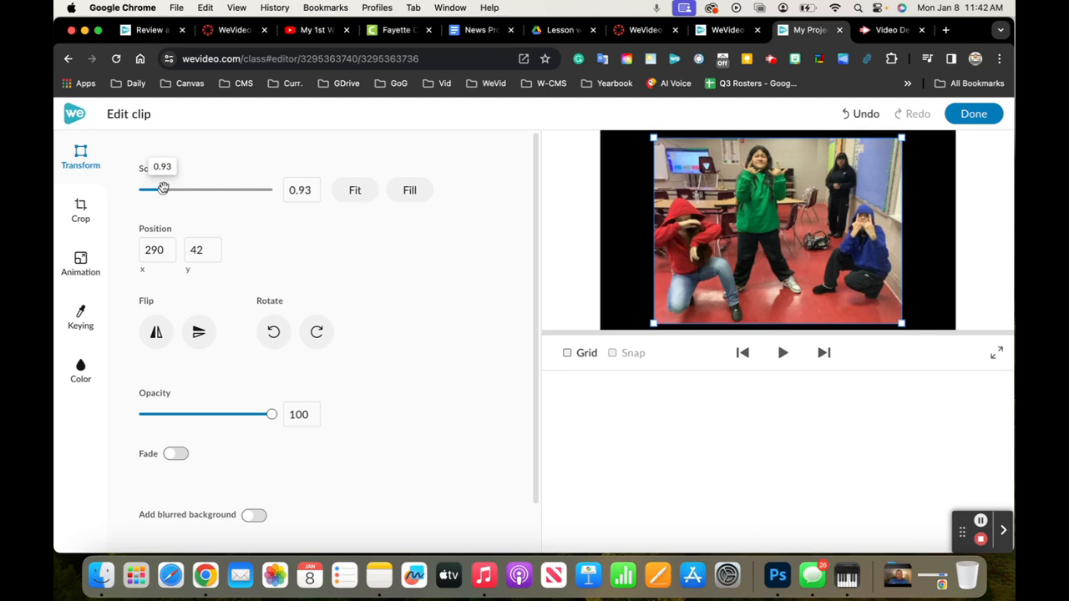
{"action": "left_click", "coordinate": [816, 212]}
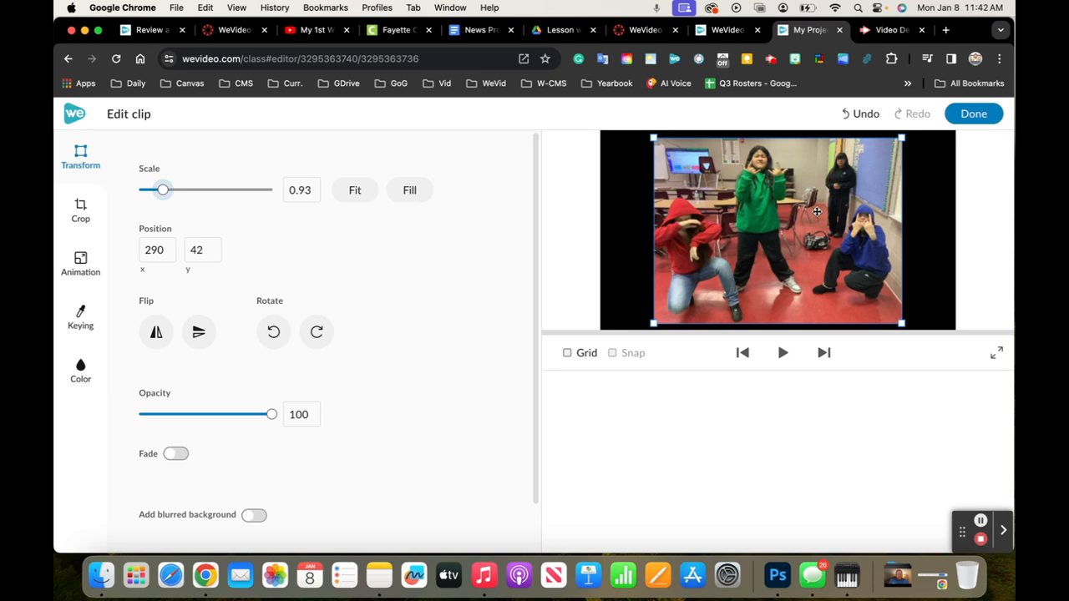
{"action": "left_click", "coordinate": [465, 293]}
{"action": "left_click_drag", "start_coordinate": [646, 235], "coordinate": [637, 235]}
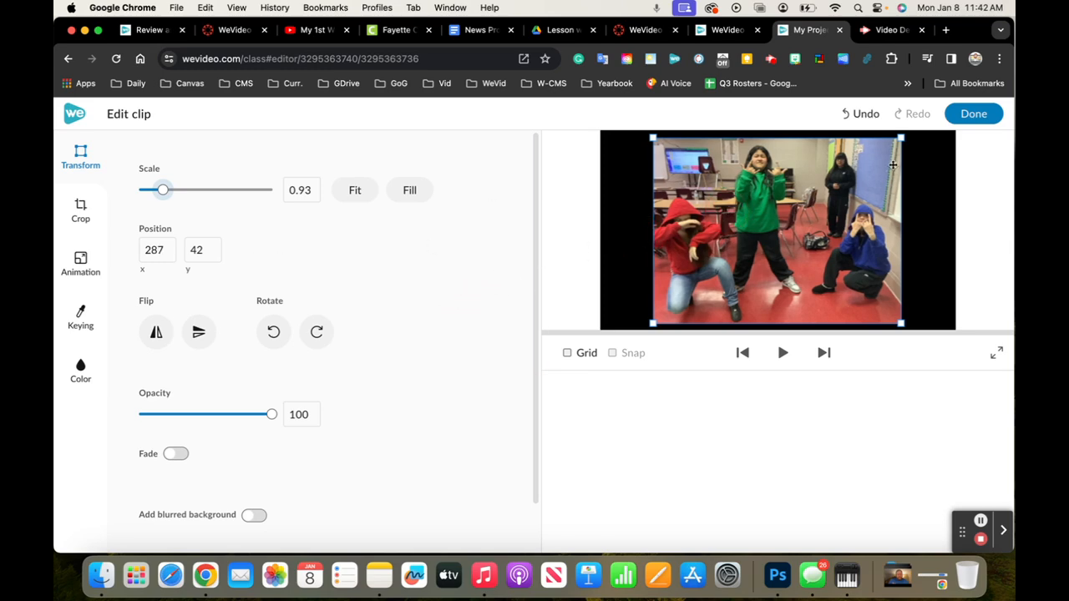
{"action": "left_click", "coordinate": [458, 244]}
Animate the photo with an end position at scale 1.49, x -90 and y -37, and finish the clip edit
{"action": "left_click", "coordinate": [81, 258]}
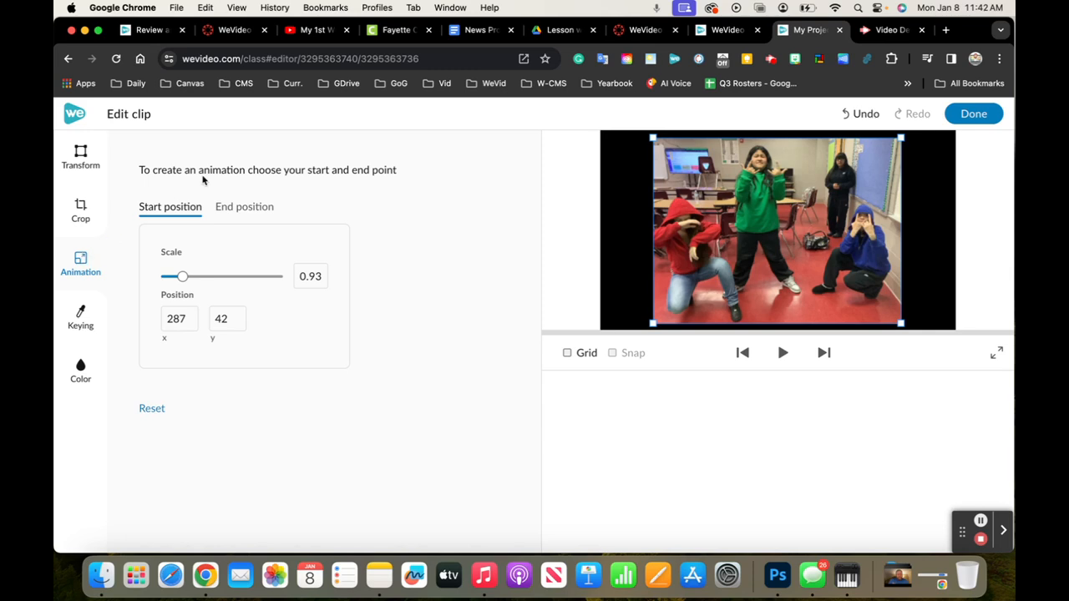
{"action": "left_click", "coordinate": [264, 209]}
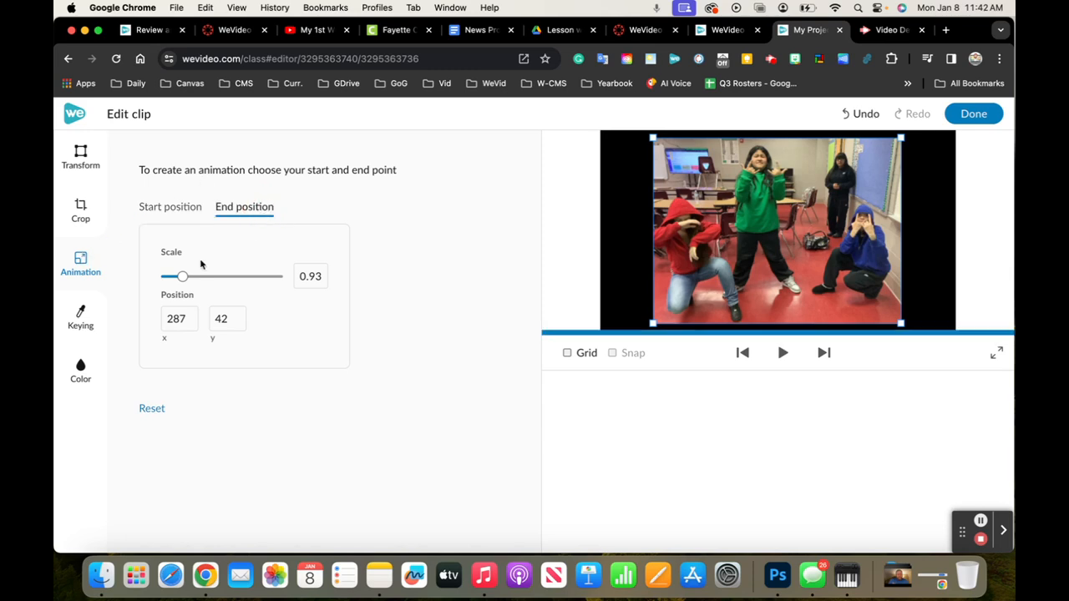
{"action": "left_click_drag", "start_coordinate": [182, 275], "coordinate": [195, 276]}
{"action": "left_click_drag", "start_coordinate": [680, 218], "coordinate": [685, 260]}
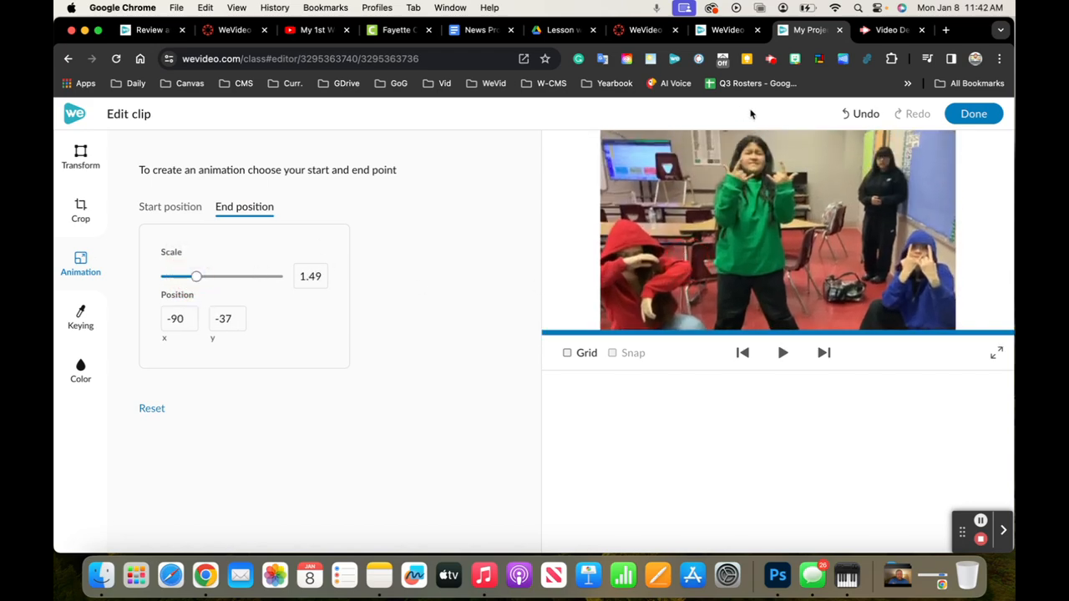
{"action": "left_click", "coordinate": [982, 113]}
Play back the IMG_0773 clip to check its zoom animation
{"action": "left_click", "coordinate": [718, 408]}
{"action": "key", "text": "space"}
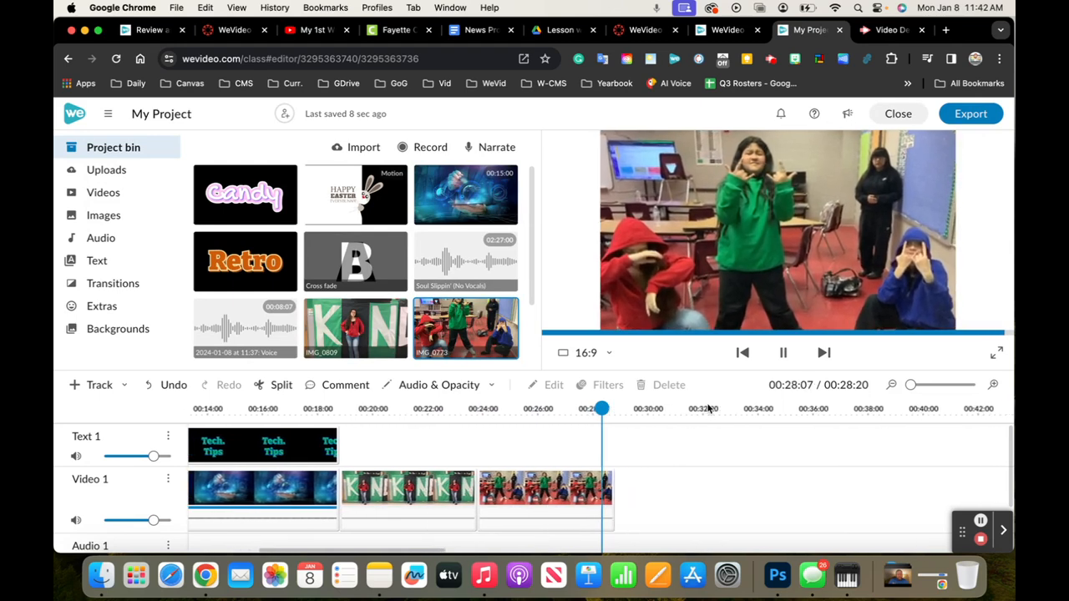
{"action": "key", "text": "space"}
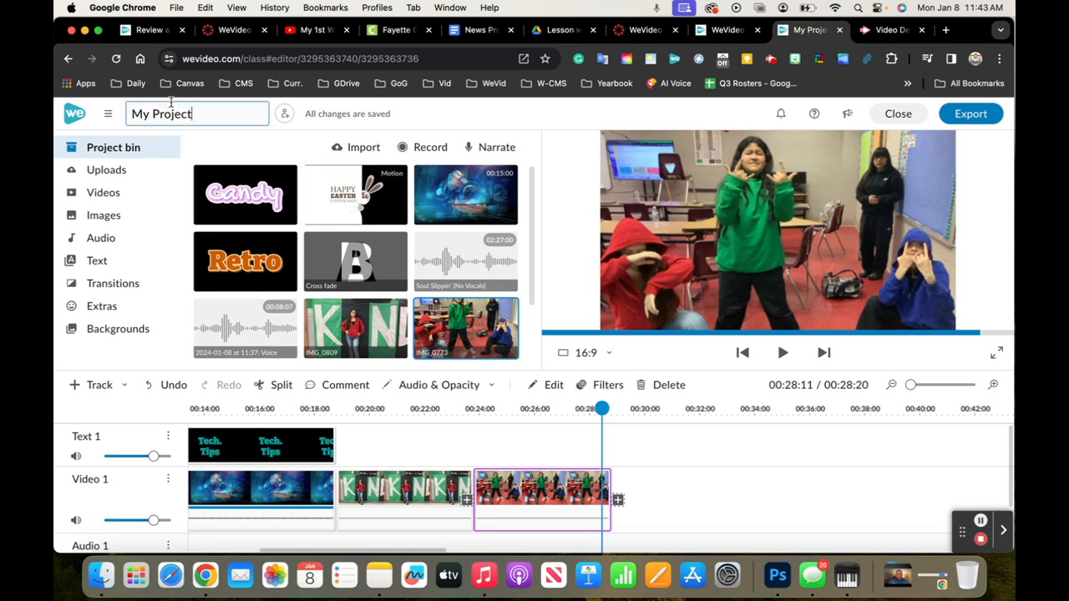
Close the project and open the progress review of the "My 1st WeVideo Project" assignment in the 3rd Period class
{"action": "left_click", "coordinate": [128, 149]}
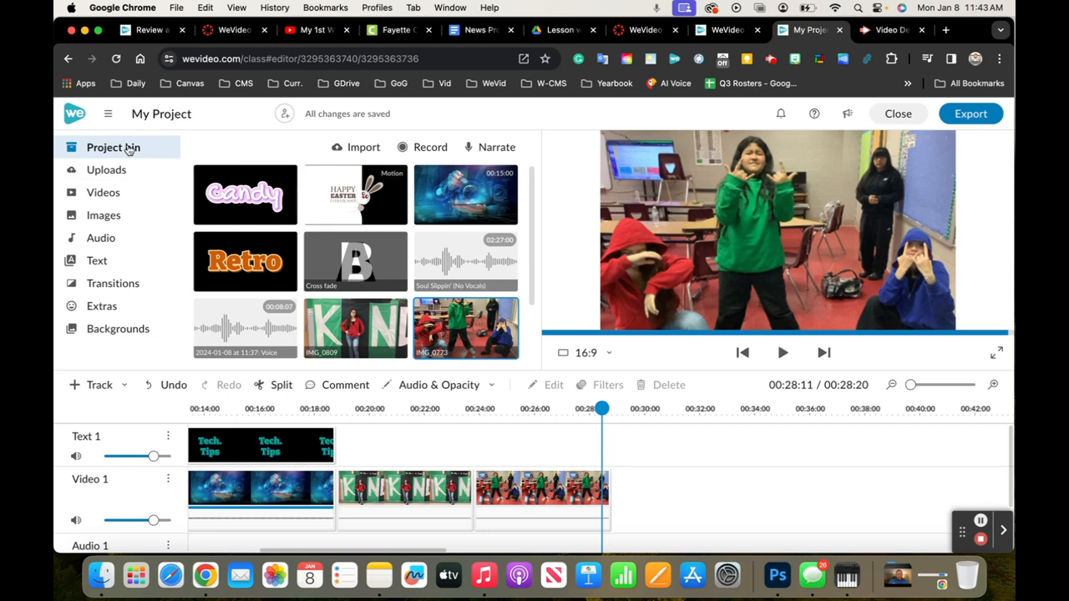
{"action": "left_click", "coordinate": [250, 240]}
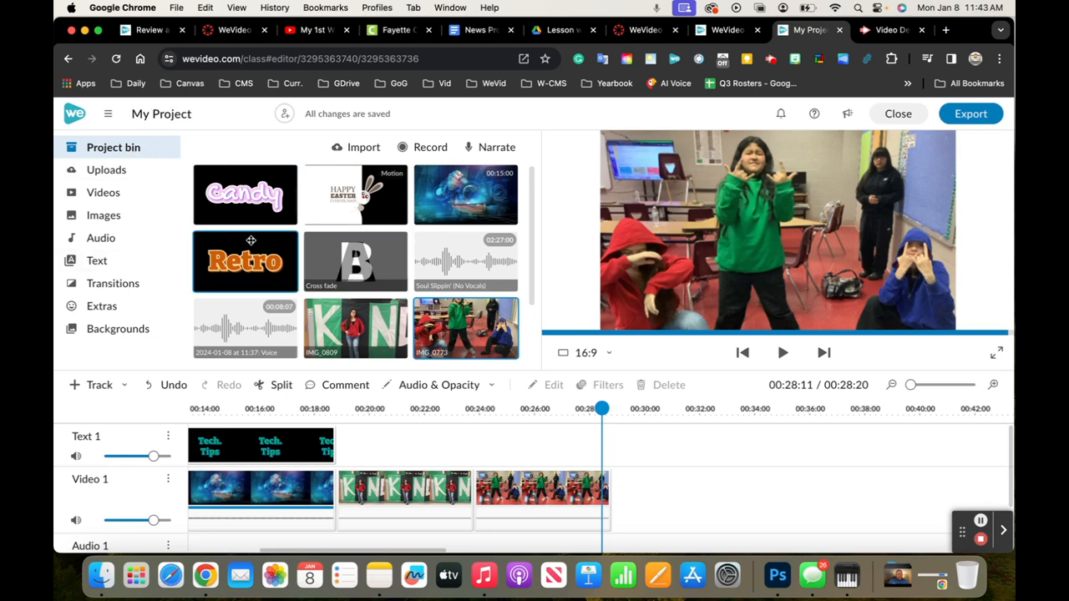
{"action": "left_click", "coordinate": [899, 116]}
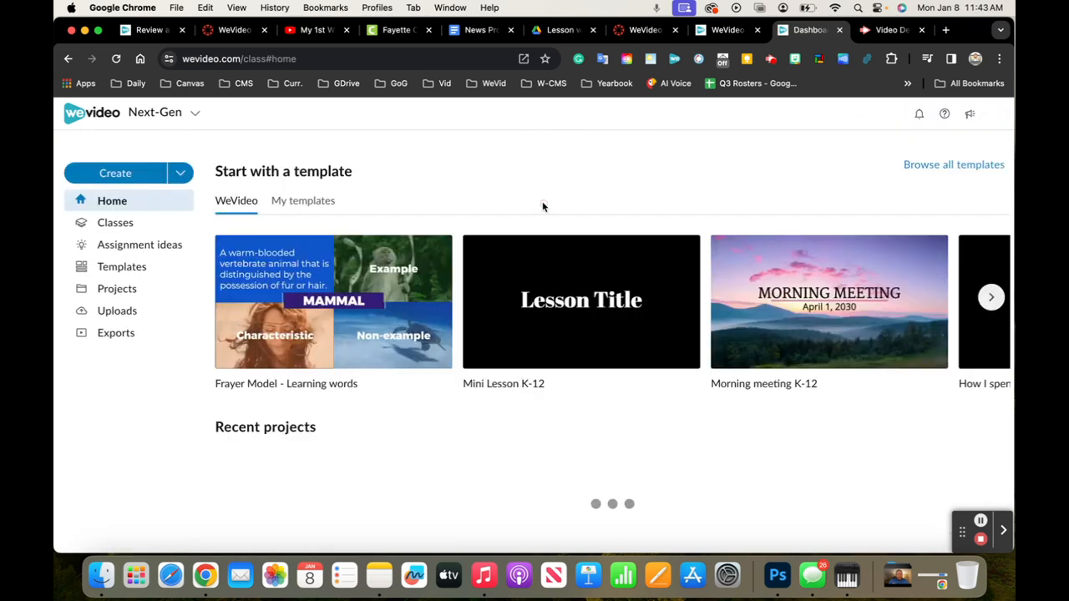
{"action": "left_click", "coordinate": [102, 227]}
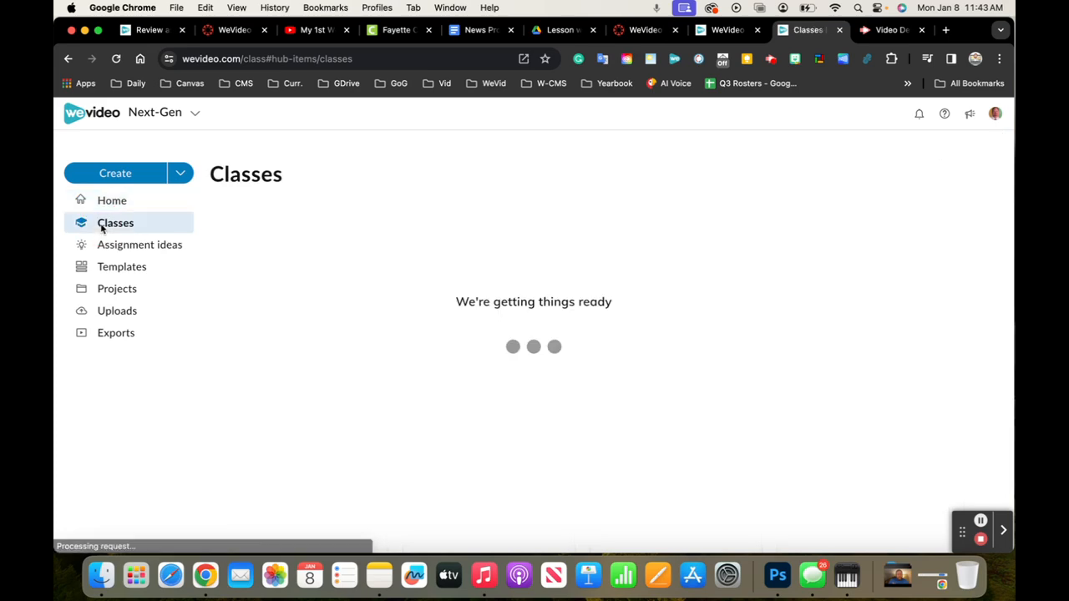
{"action": "left_click", "coordinate": [312, 328]}
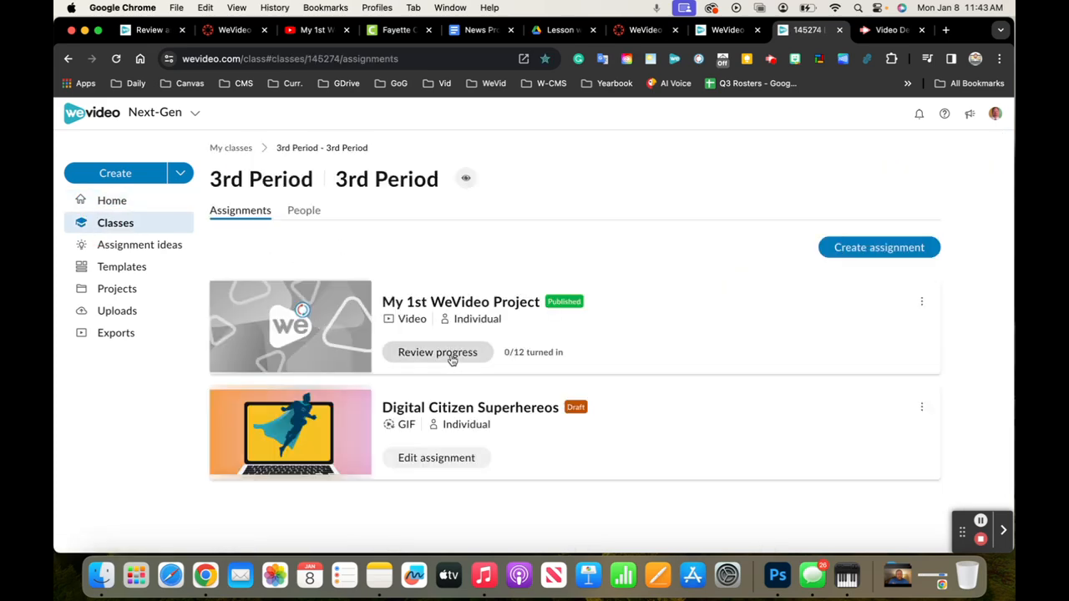
{"action": "left_click", "coordinate": [452, 360]}
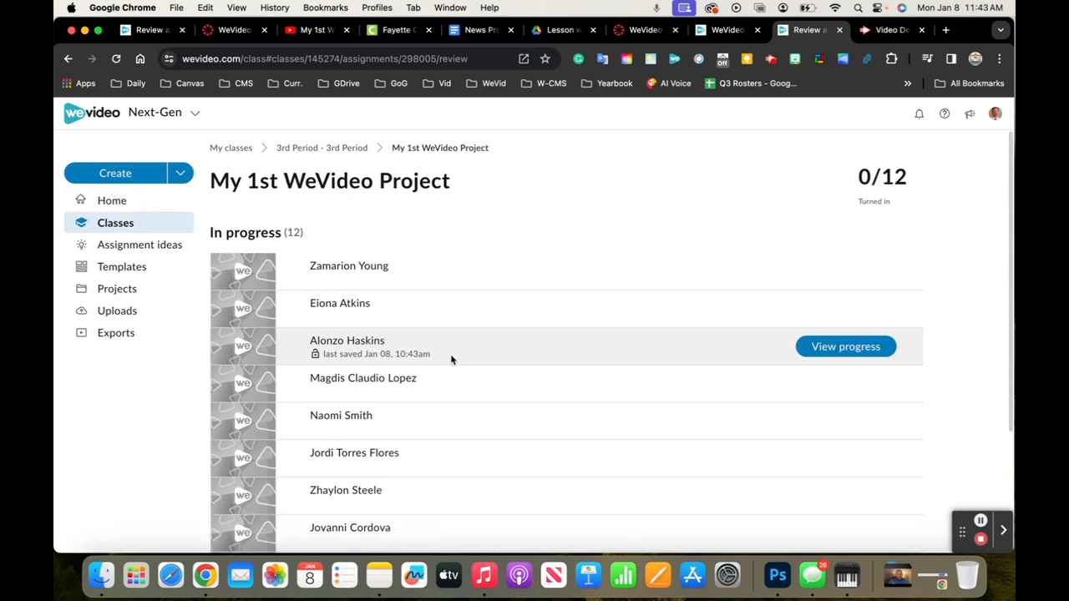
Open the fifth listed student's in-progress project and play the start of the cheerleading video
{"action": "scroll", "coordinate": [666, 373], "scroll_direction": "down", "scroll_amount": 3}
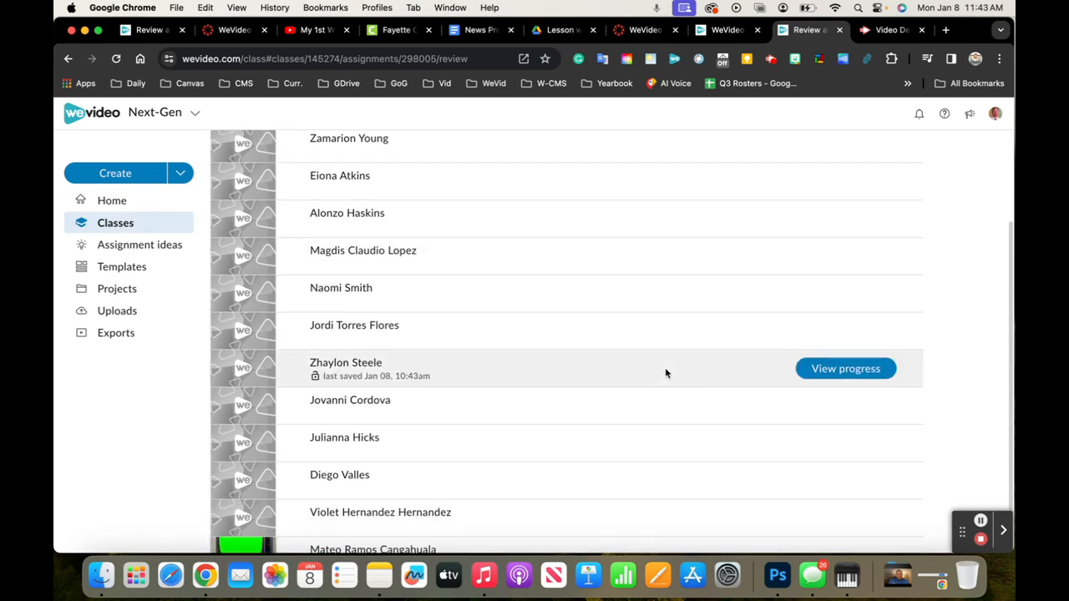
{"action": "left_click", "coordinate": [837, 294]}
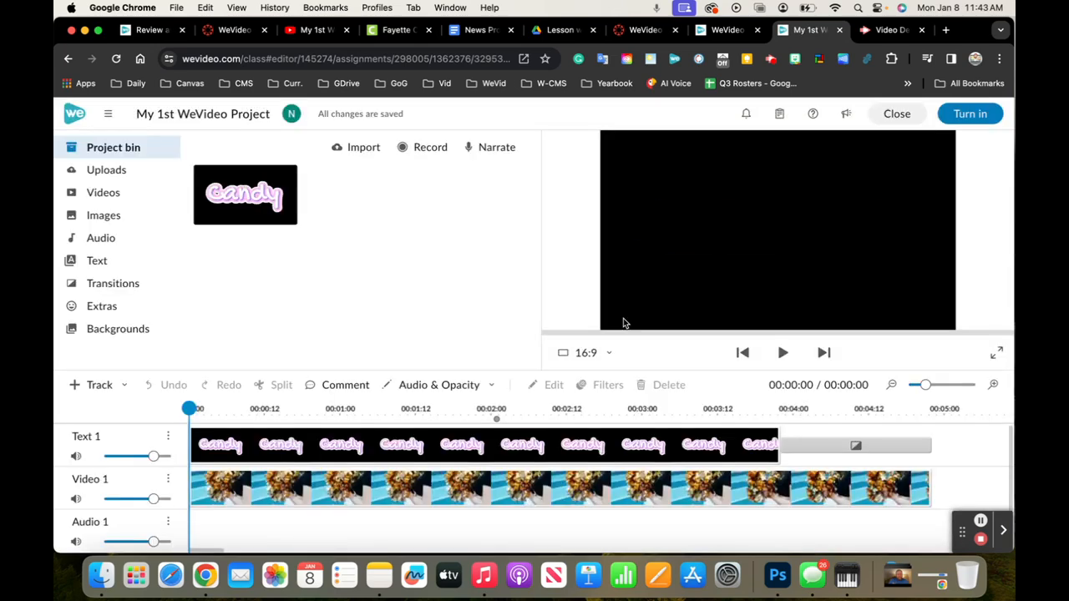
{"action": "key", "text": "space"}
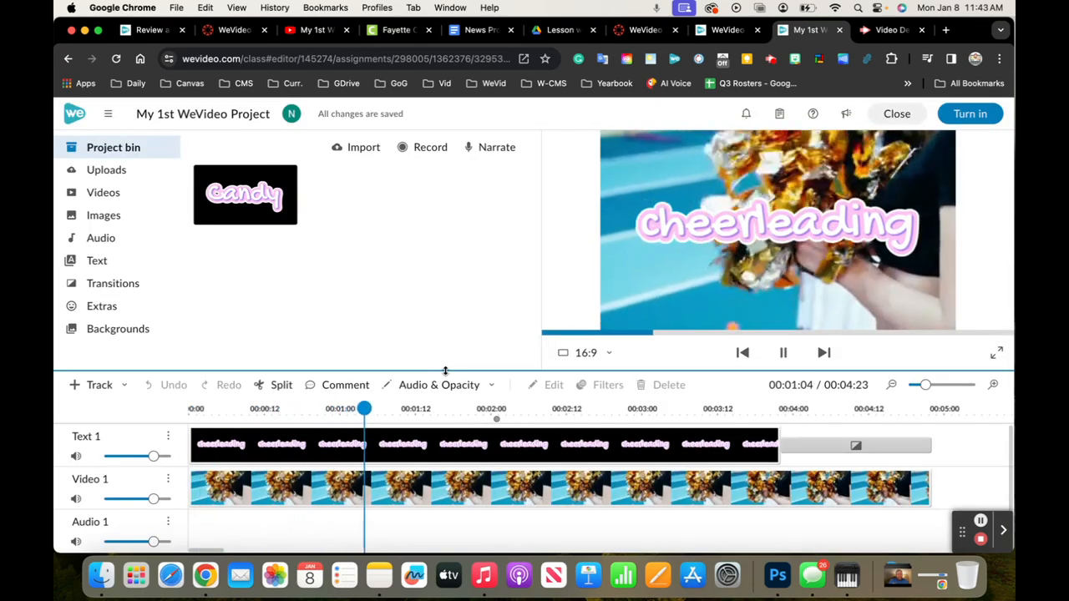
{"action": "key", "text": "space"}
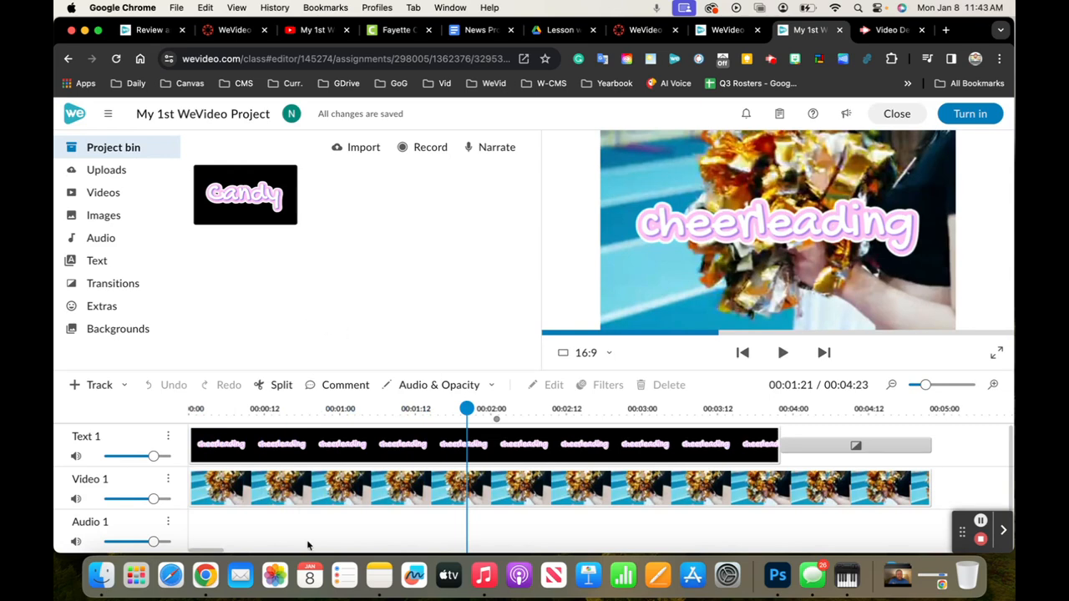
Add "Sunny Morning (Instrumental)" from the favorite audio to the start of the Audio 1 track
{"action": "scroll", "coordinate": [307, 545], "scroll_direction": "down", "scroll_amount": 1}
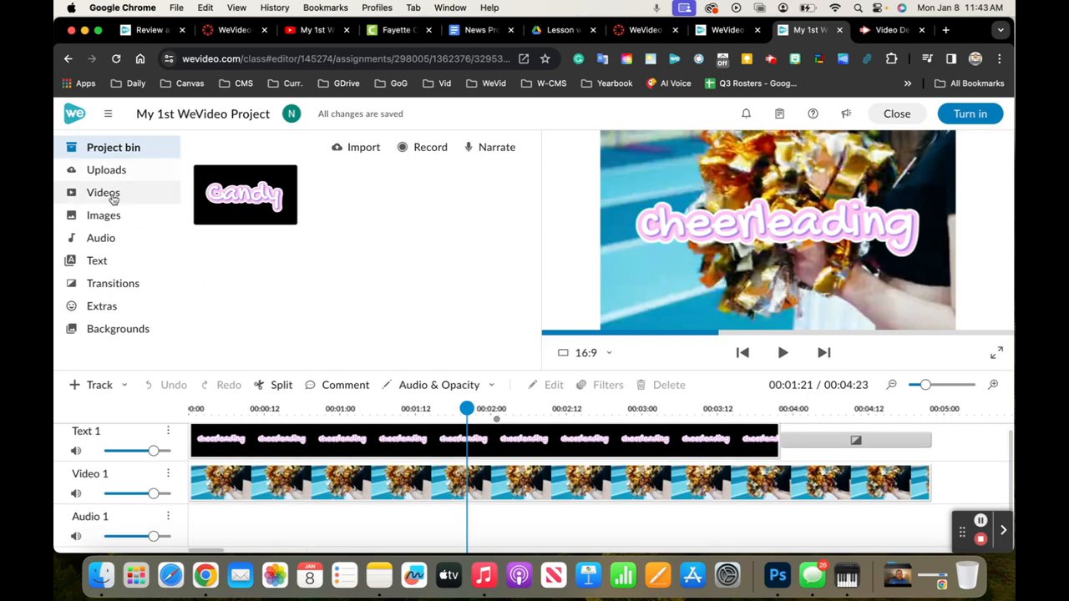
{"action": "left_click", "coordinate": [101, 240]}
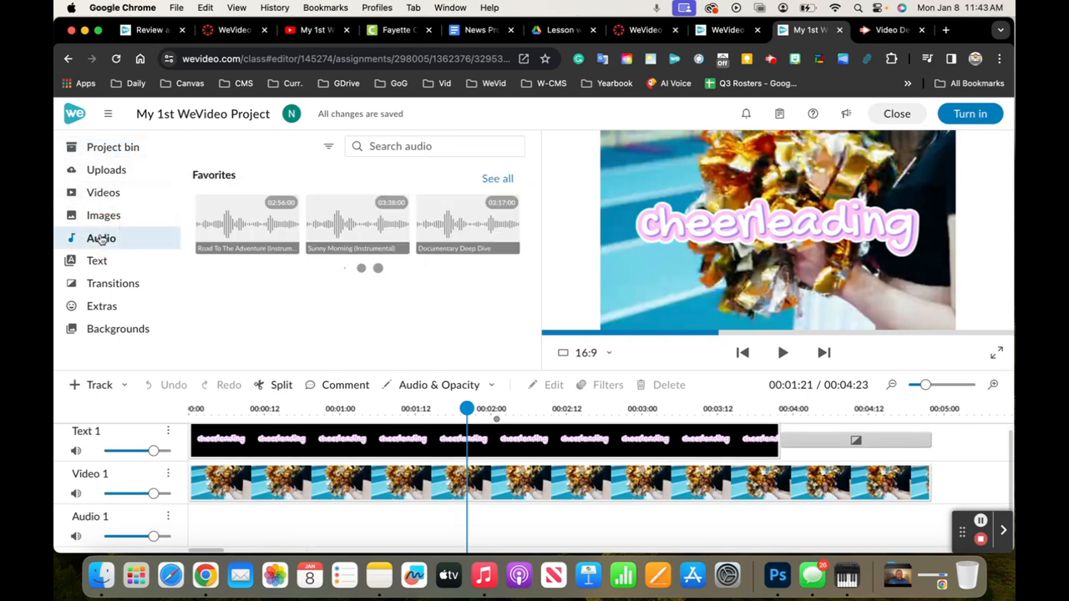
{"action": "left_click_drag", "start_coordinate": [326, 226], "coordinate": [210, 524]}
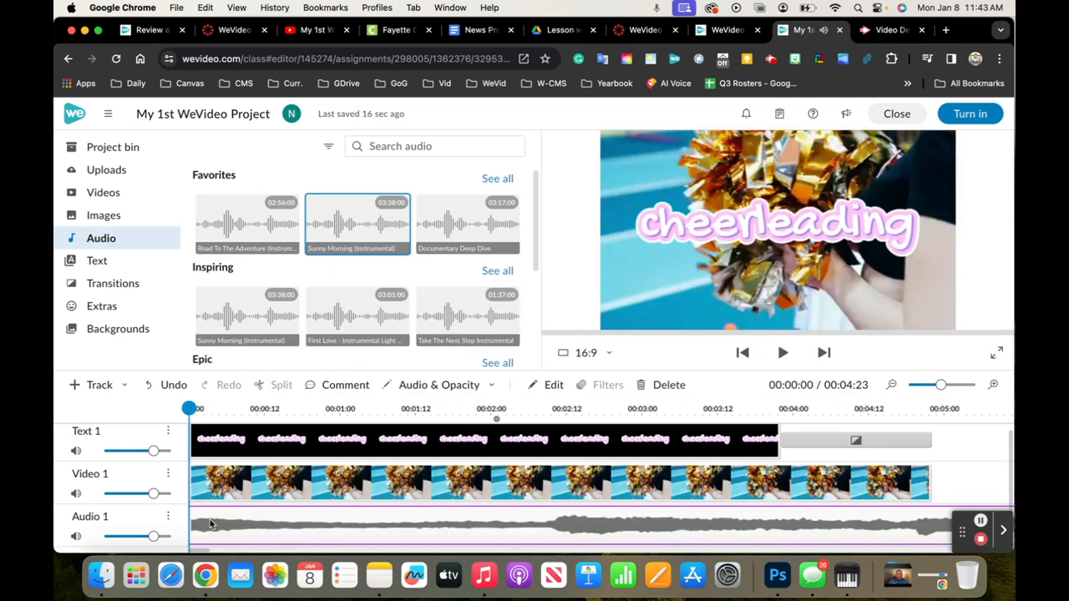
Delete the "Sunny Morning (Instrumental)" clip from the Audio 1 track and close the student's project
{"action": "key", "text": "Delete"}
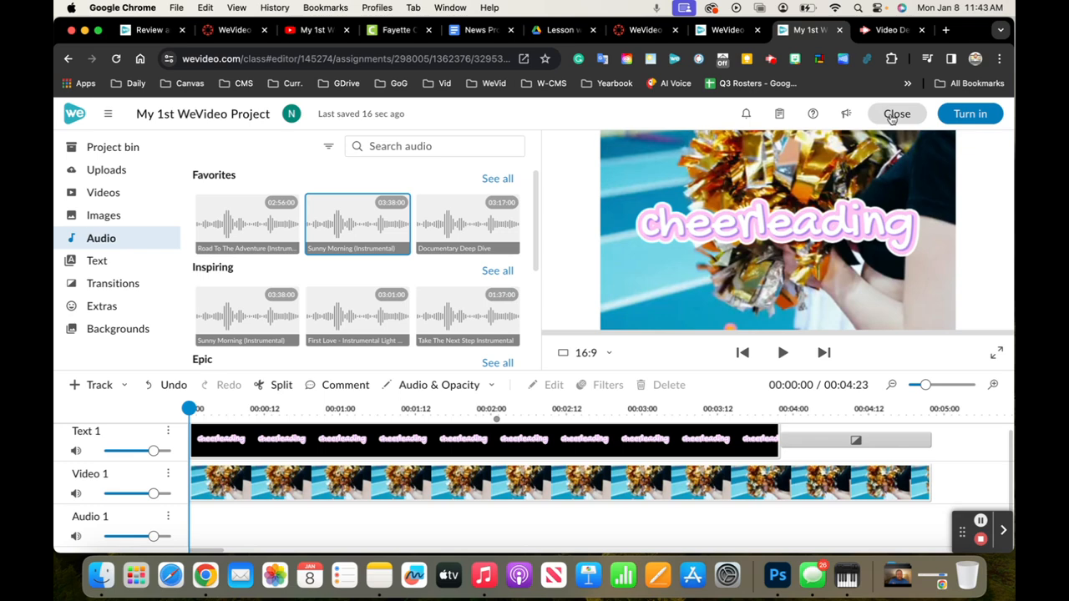
{"action": "left_click", "coordinate": [892, 117]}
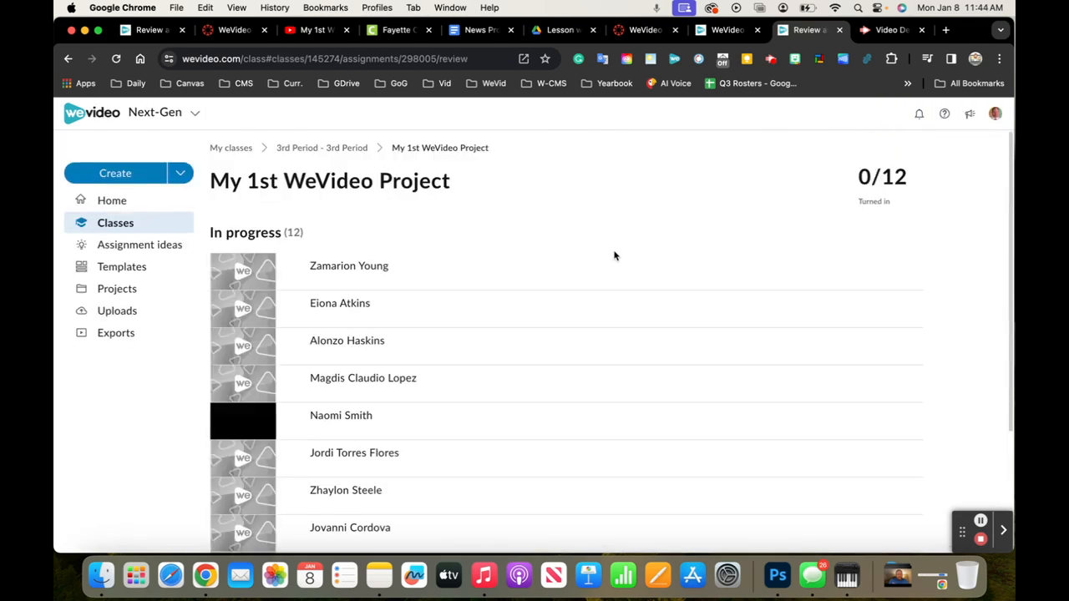
Open the tenth listed student's in-progress project, play the start of its title, and close the project
{"action": "mouse_move", "coordinate": [614, 271]}
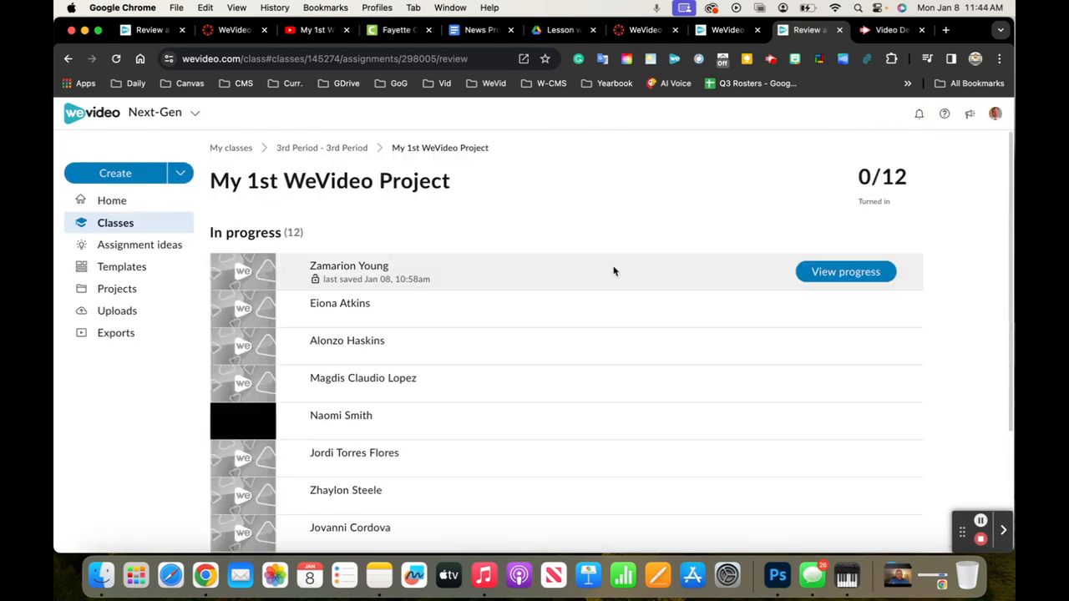
{"action": "scroll", "coordinate": [652, 376], "scroll_direction": "down", "scroll_amount": 3}
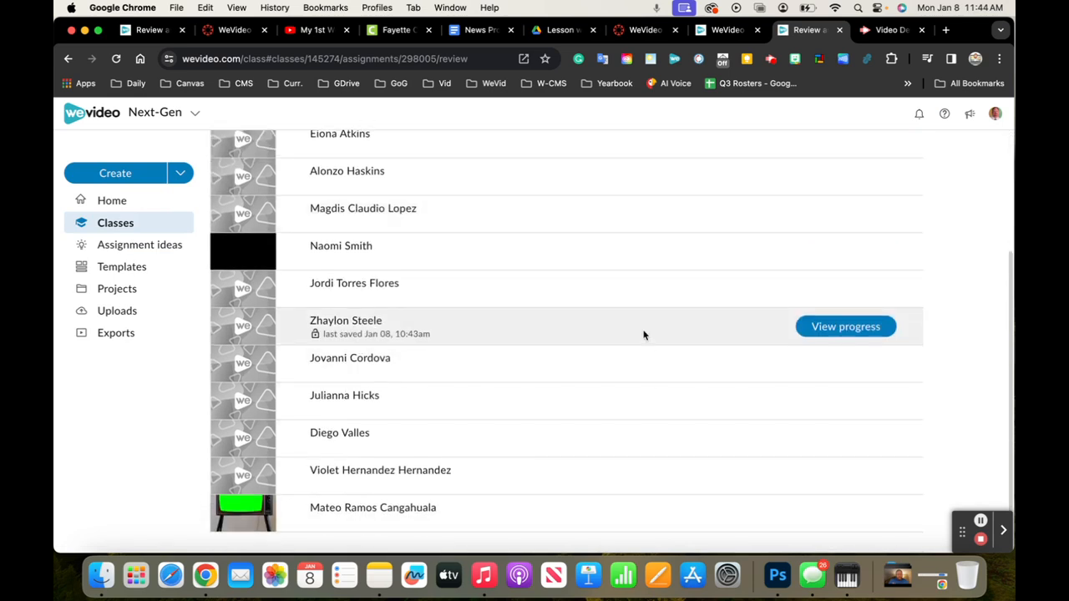
{"action": "left_click", "coordinate": [810, 440]}
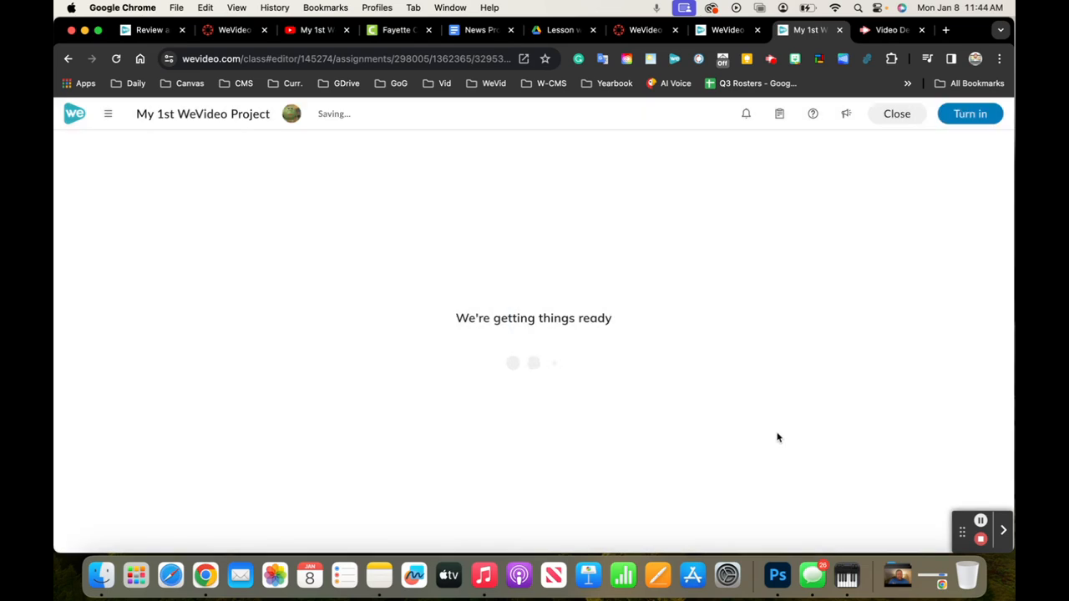
{"action": "key", "text": "space"}
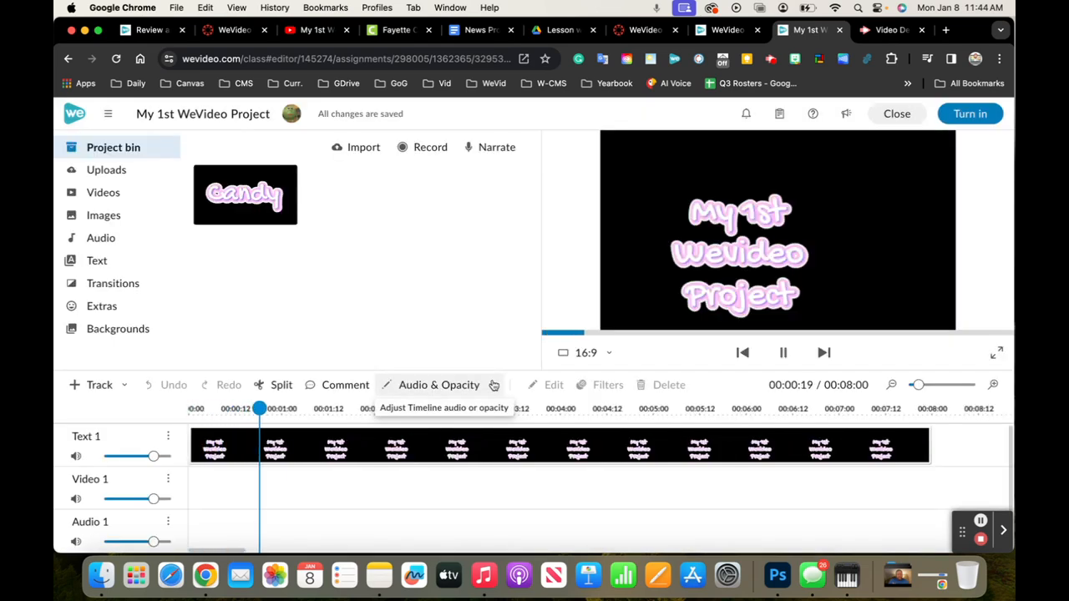
{"action": "left_click", "coordinate": [892, 114]}
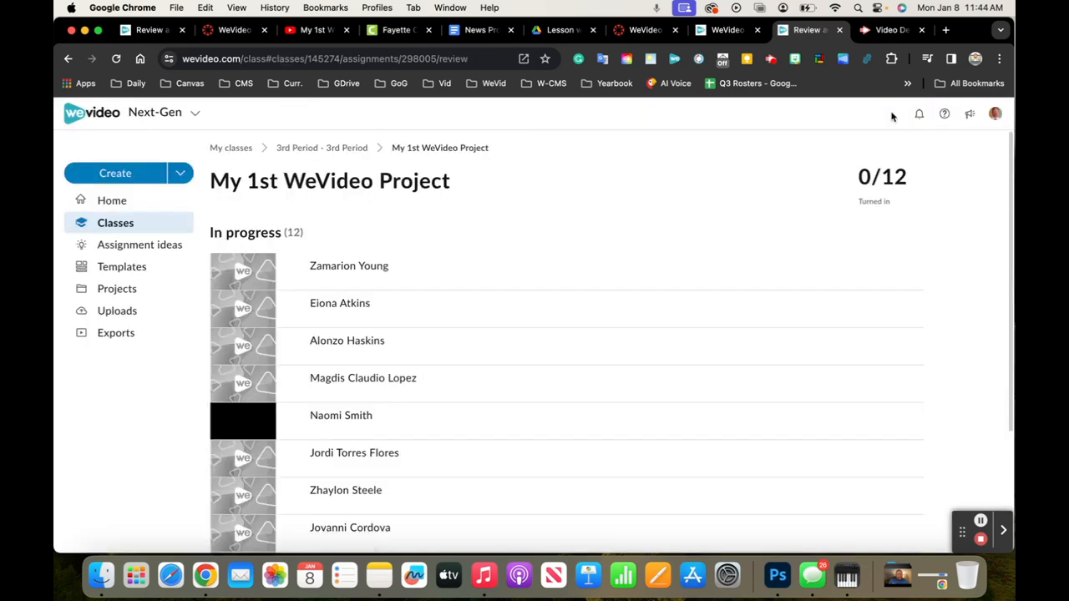
Reopen the fifth listed student's cheerleading project and display the stock audio library
{"action": "scroll", "coordinate": [596, 346], "scroll_direction": "down", "scroll_amount": 2}
{"action": "left_click", "coordinate": [812, 352]}
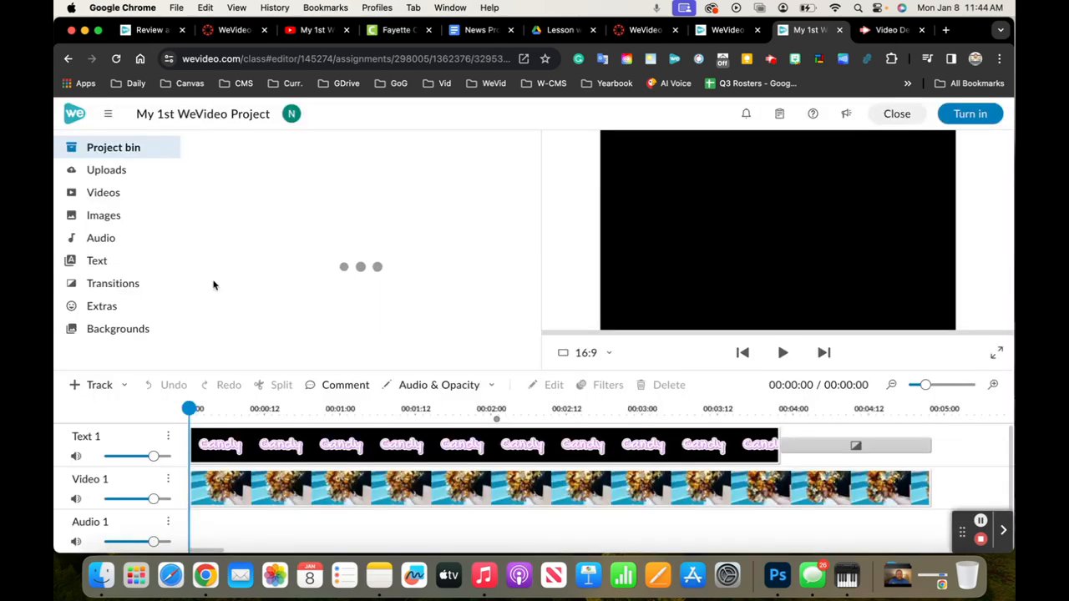
{"action": "left_click", "coordinate": [101, 238]}
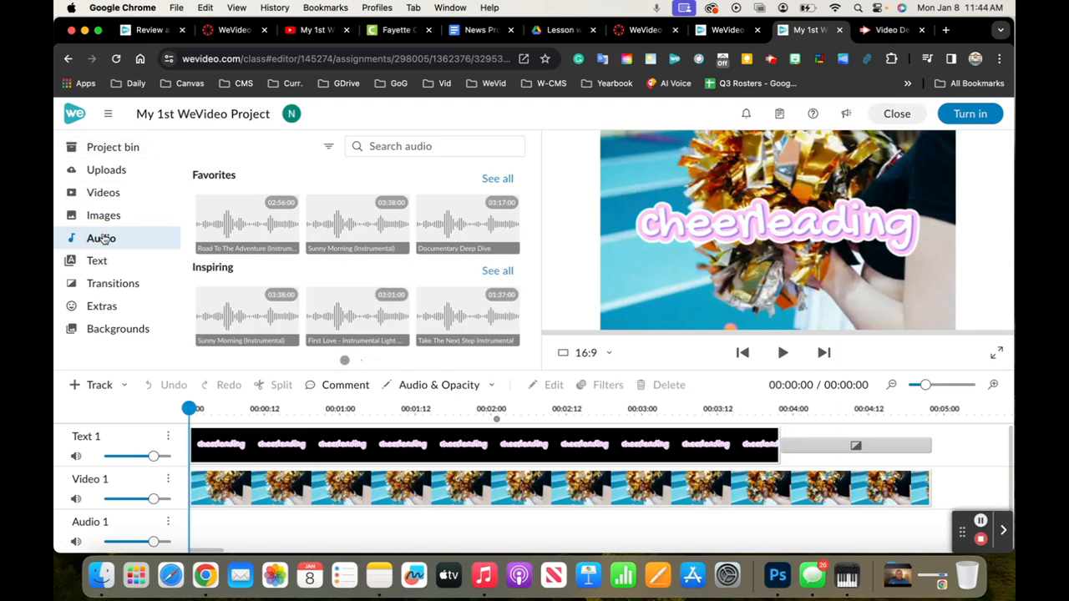